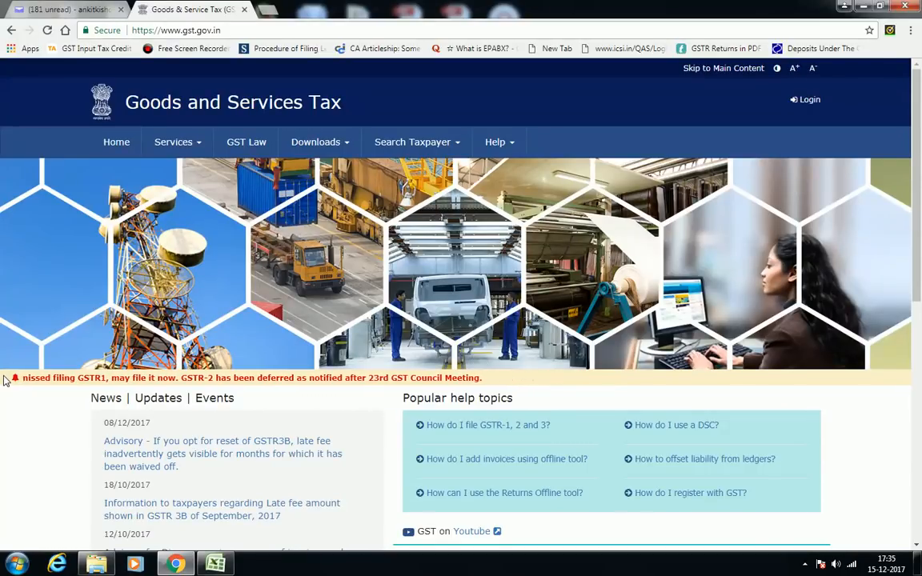
# - Start the GSTR 4 Offline Tool download from the portal's Downloads menu, cancel saving, and return to Excel
pyautogui.click(342, 145)
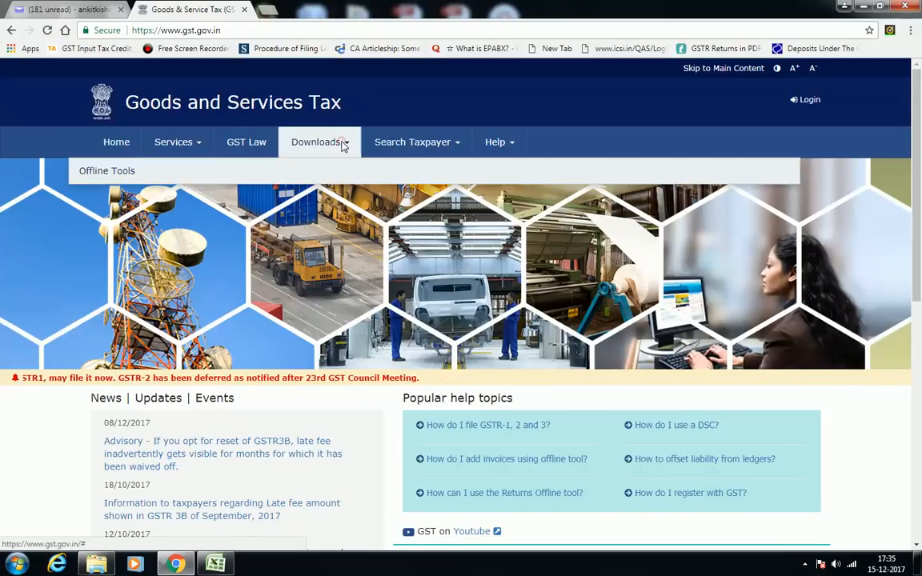
pyautogui.moveTo(100, 184)
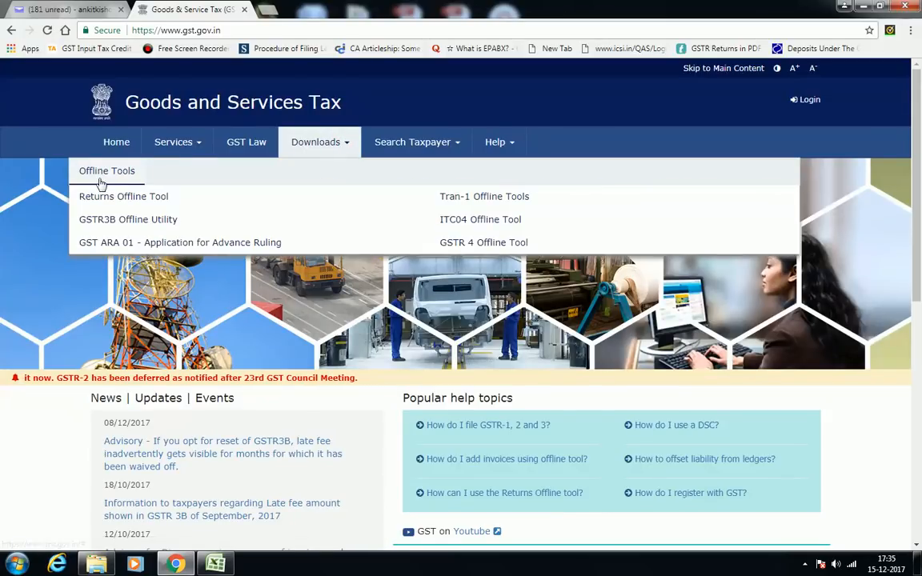
pyautogui.click(472, 248)
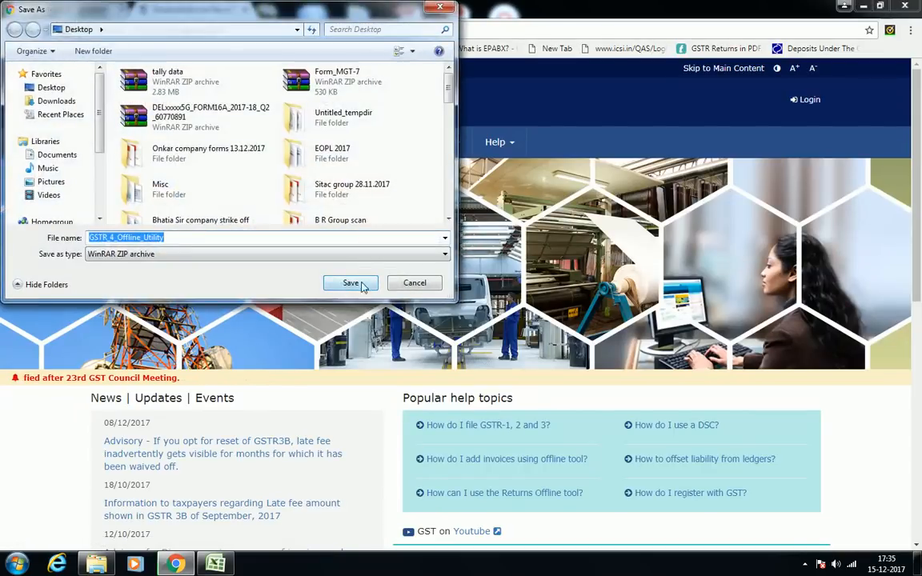
pyautogui.click(417, 282)
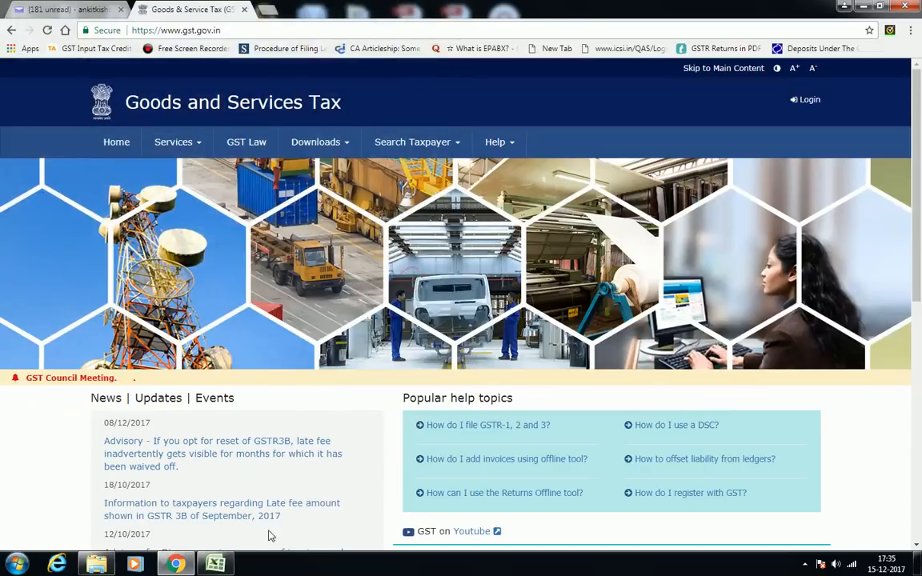
pyautogui.click(215, 564)
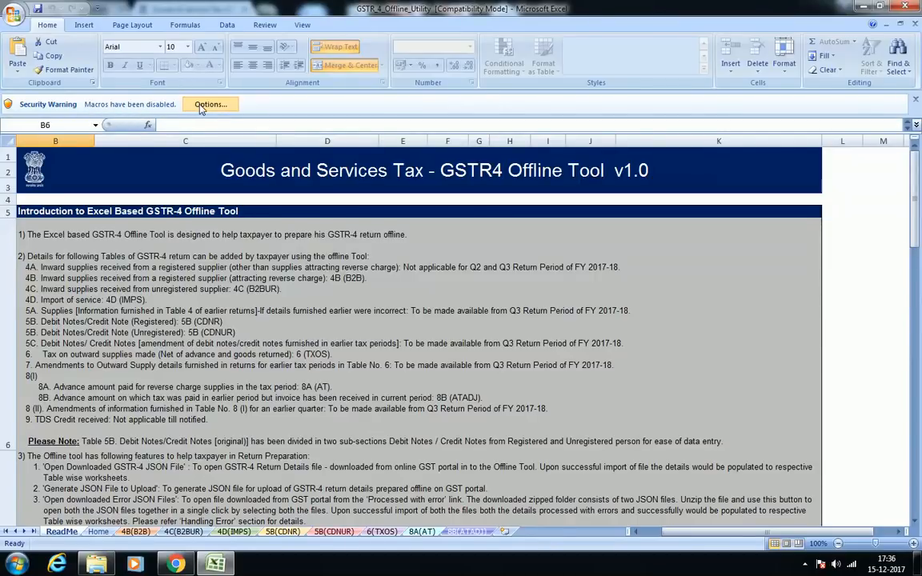
# - Enable the macros in the GSTR_4_Offline_Utility workbook from the Security Warning options
pyautogui.click(201, 107)
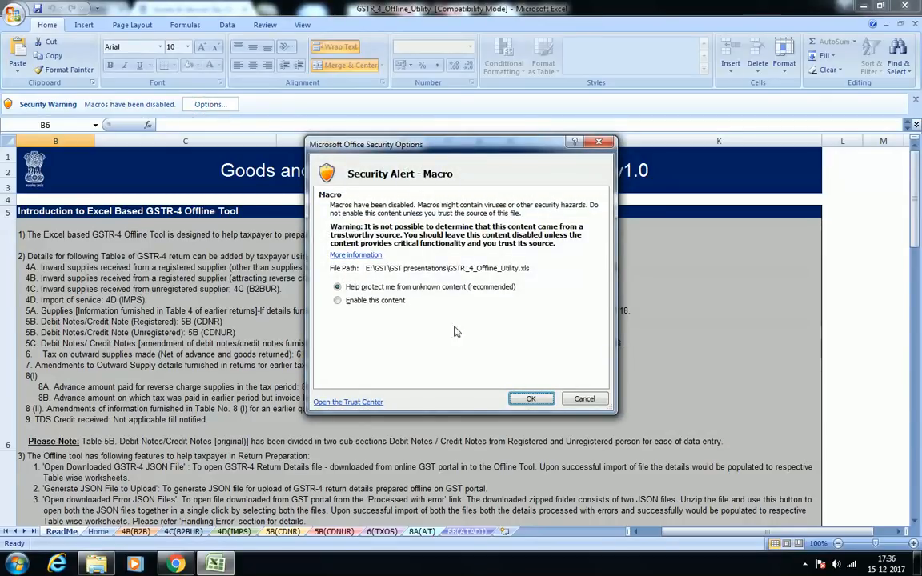
pyautogui.click(353, 302)
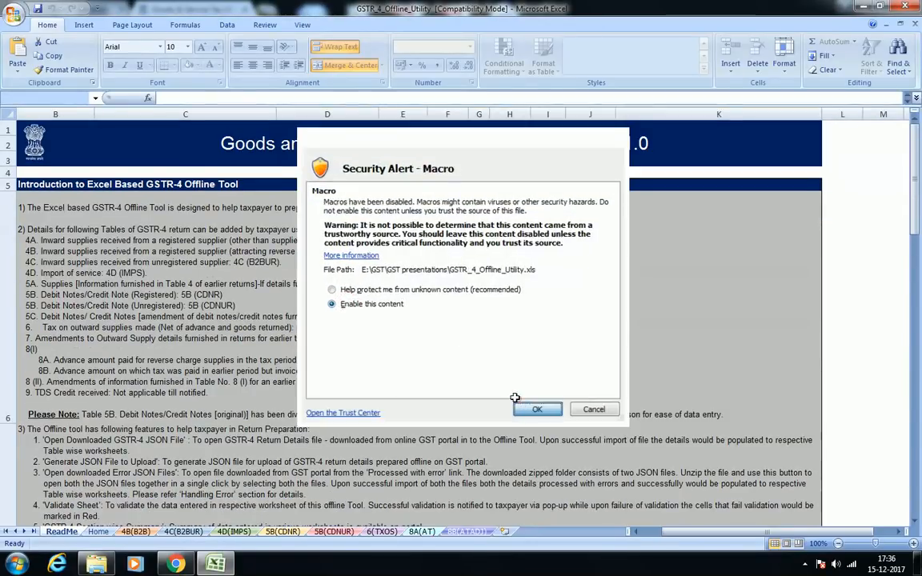
pyautogui.click(528, 409)
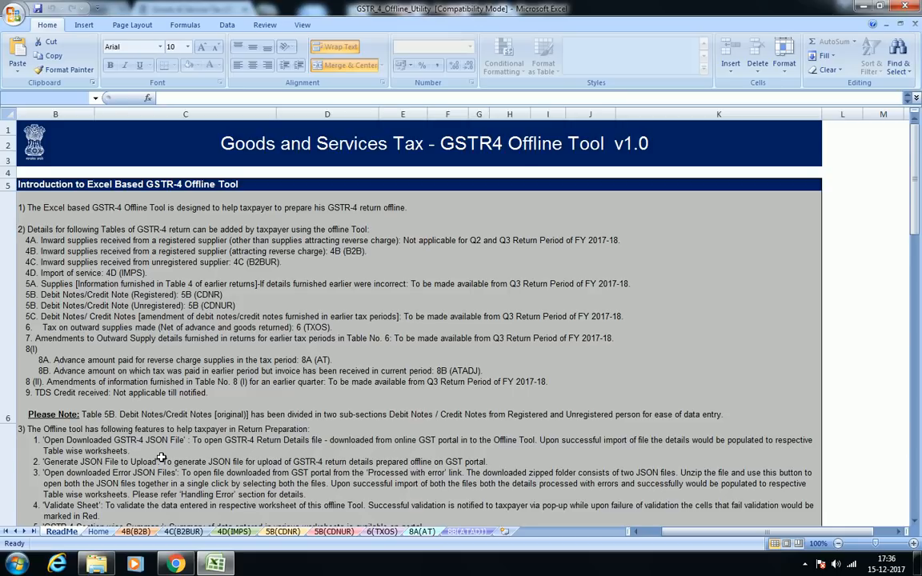
# - Switch to the Home sheet and scroll through the empty GSTR-4 Sectionwise Summary
pyautogui.click(98, 532)
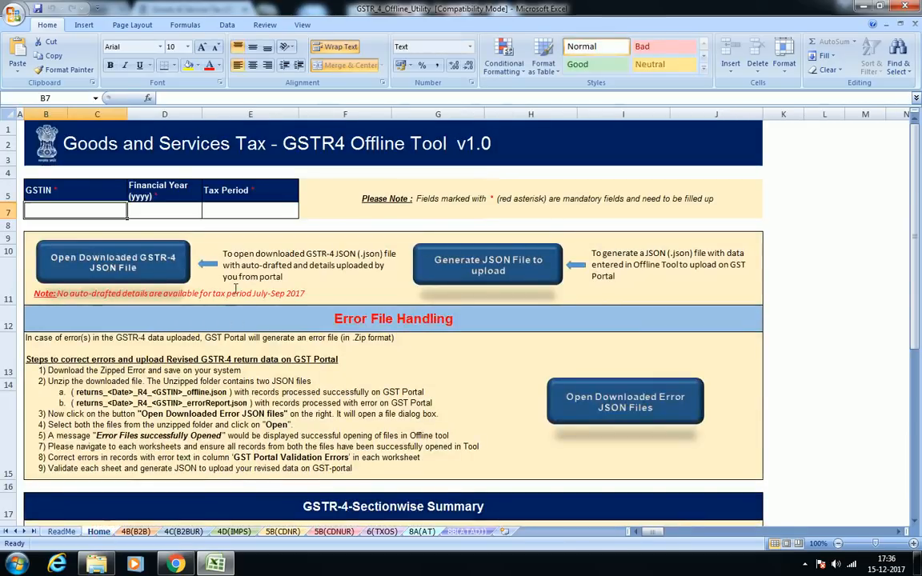
pyautogui.scroll(-5, 225, 272)
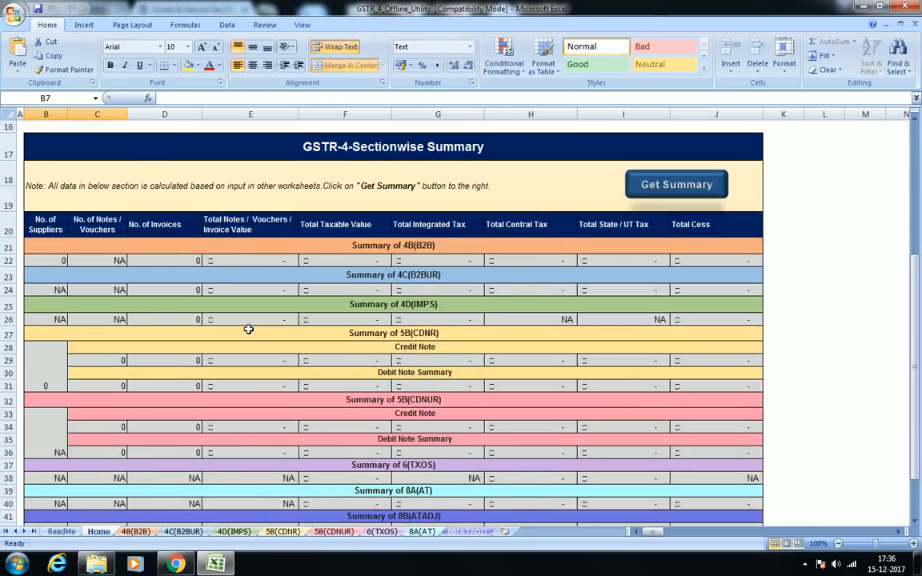
pyautogui.scroll(5, 249, 329)
pyautogui.scroll(-8, 249, 329)
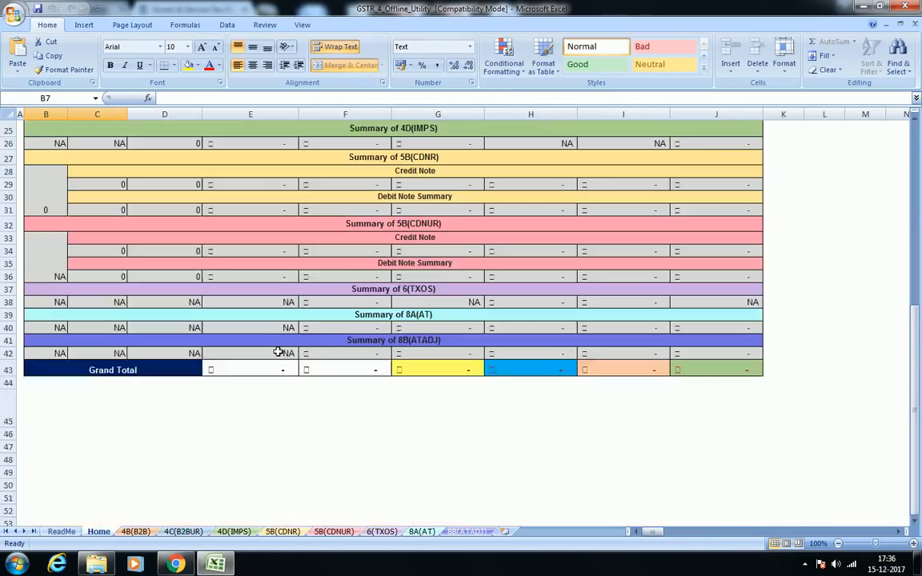
pyautogui.scroll(3, 449, 238)
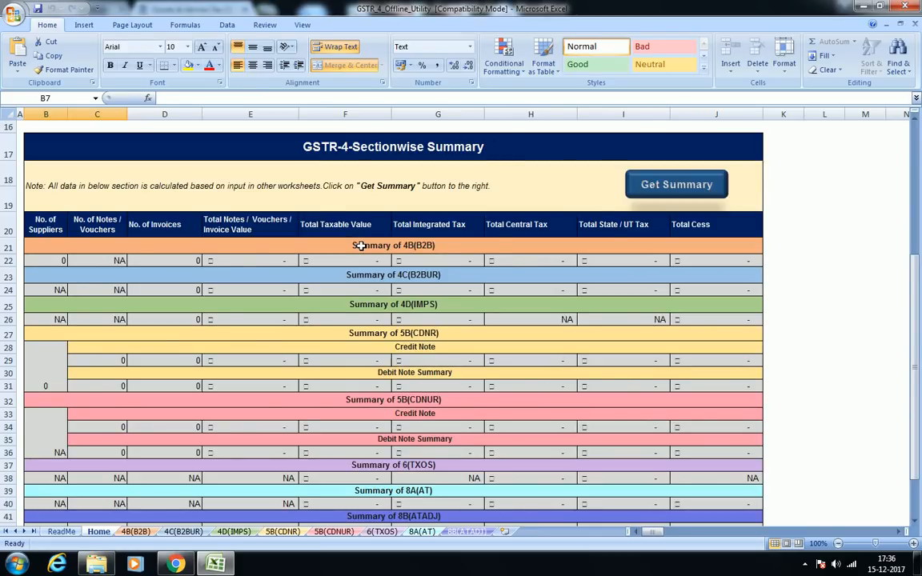
pyautogui.scroll(5, 361, 246)
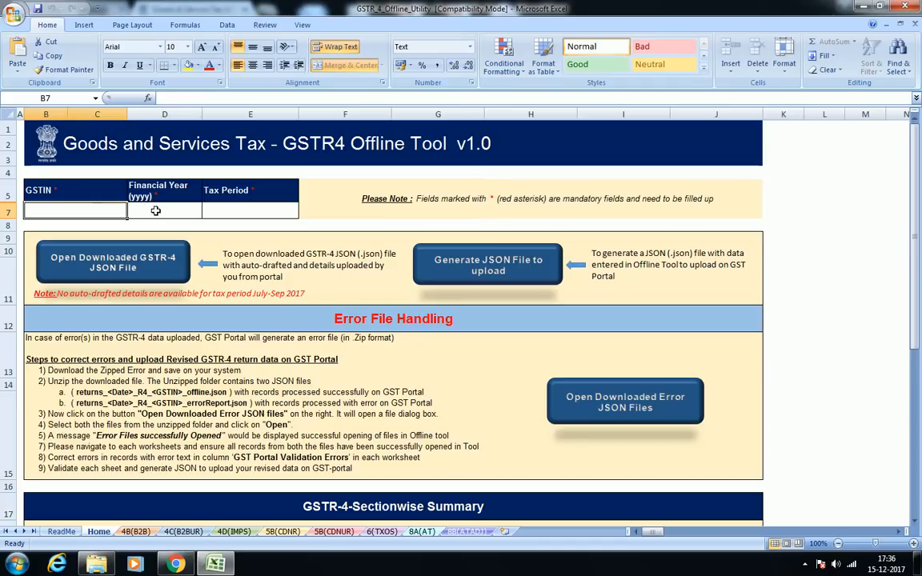
# - Enter the taxpayer's GSTIN in the Home sheet's GSTIN cell B7
pyautogui.click(155, 210)
pyautogui.click(239, 210)
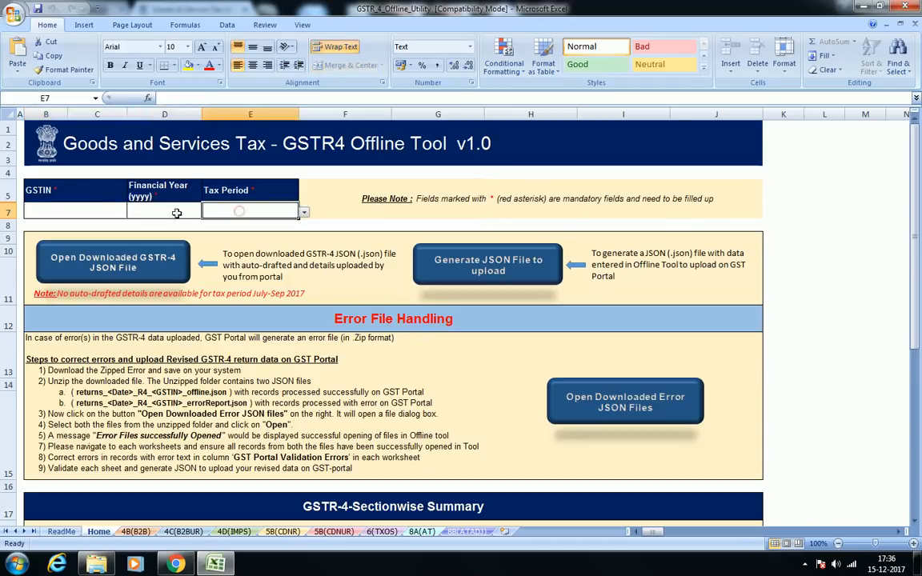
pyautogui.click(112, 211)
pyautogui.write('0')
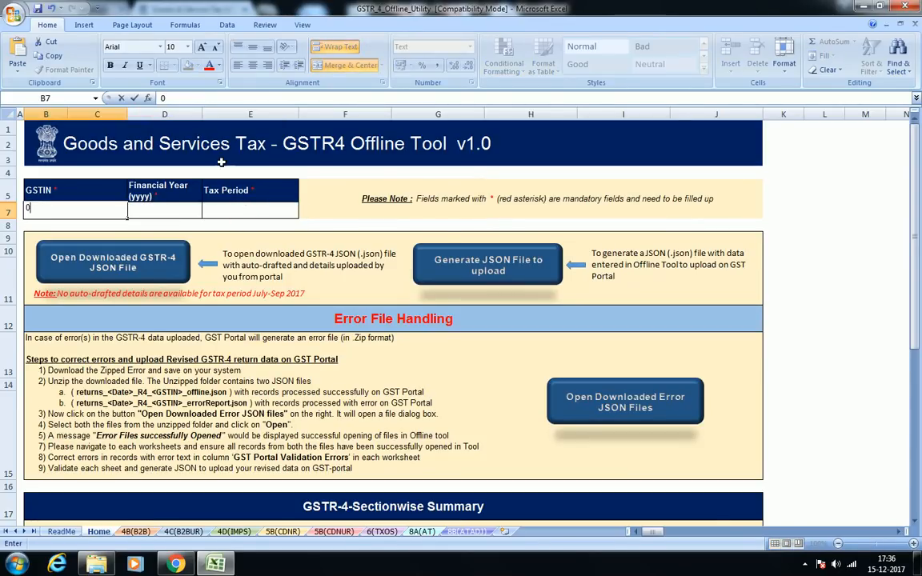
pyautogui.write('7AAECG')
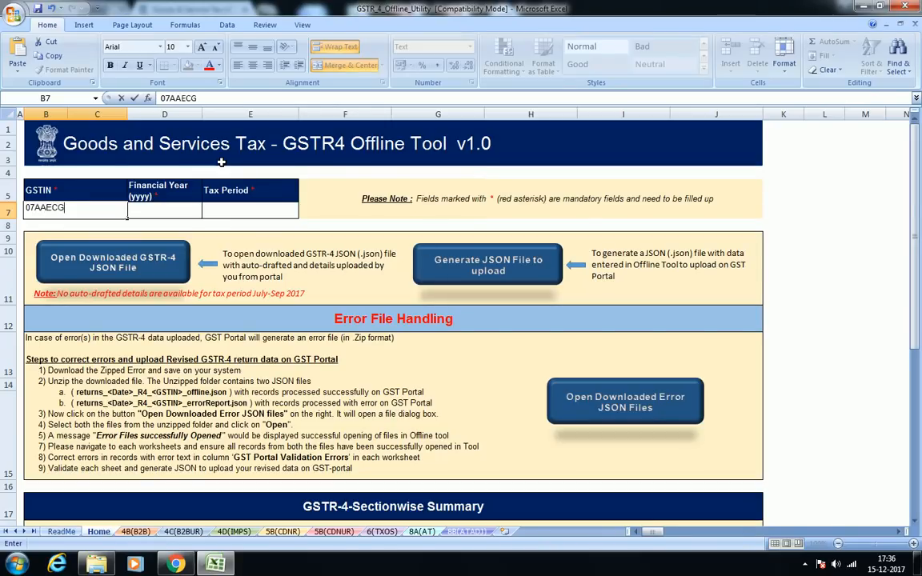
pyautogui.write('2563R1ZT')
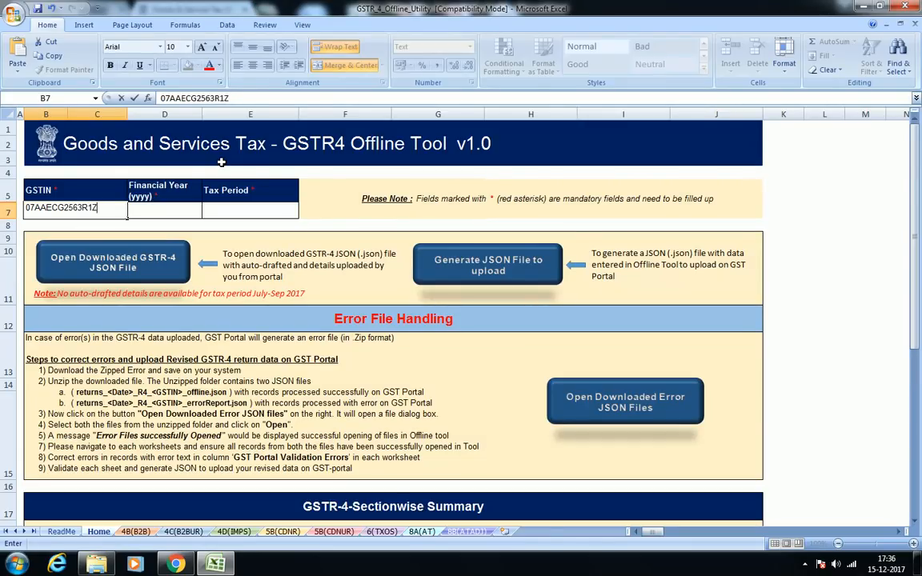
pyautogui.press('Return')
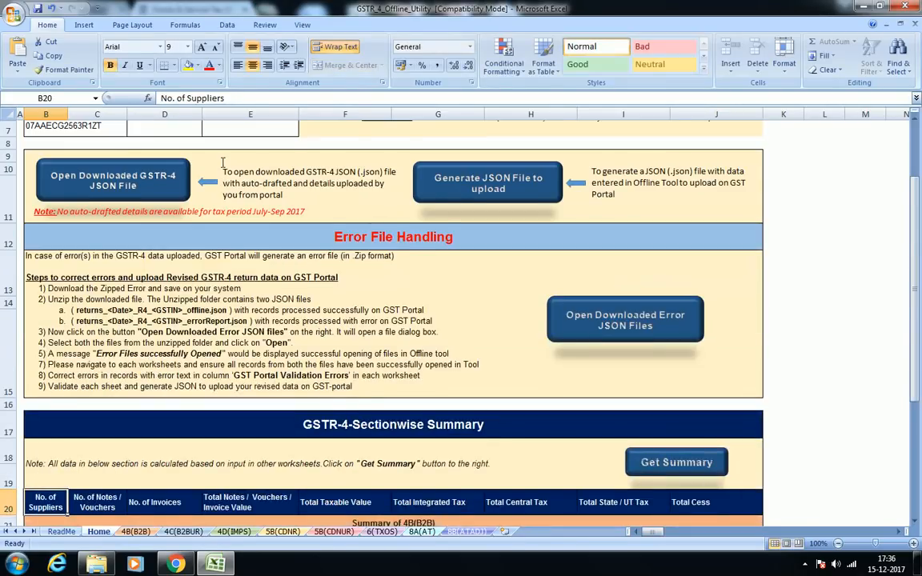
pyautogui.scroll(2, 222, 162)
# - Set Financial Year to 2017 and Tax Period to July-Sep, then go to the 4B(B2B) sheet
pyautogui.click(164, 211)
pyautogui.click(206, 214)
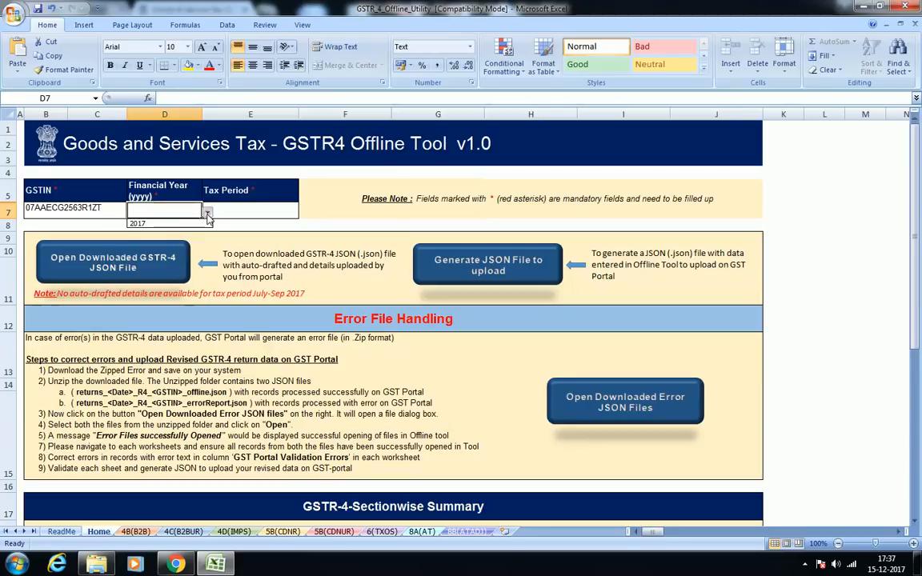
pyautogui.click(200, 225)
pyautogui.click(234, 212)
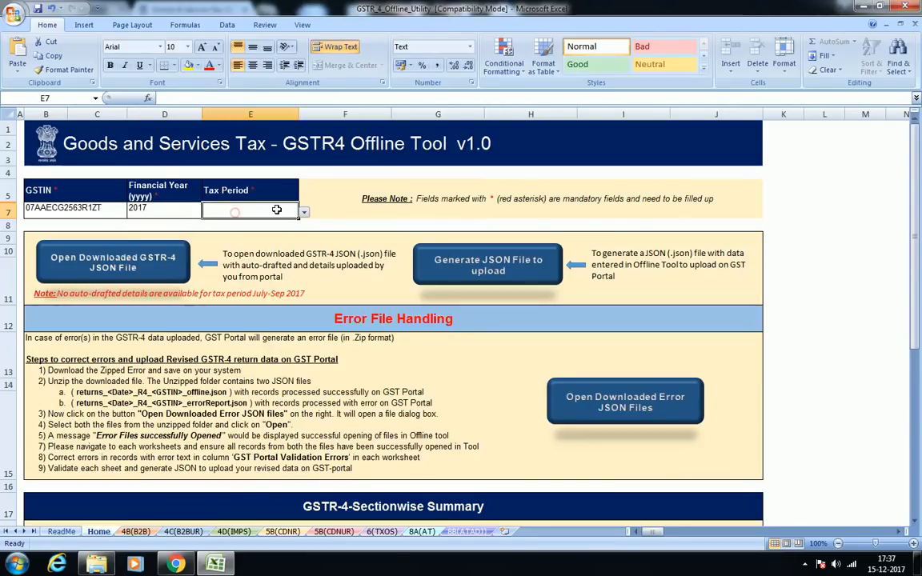
pyautogui.click(304, 213)
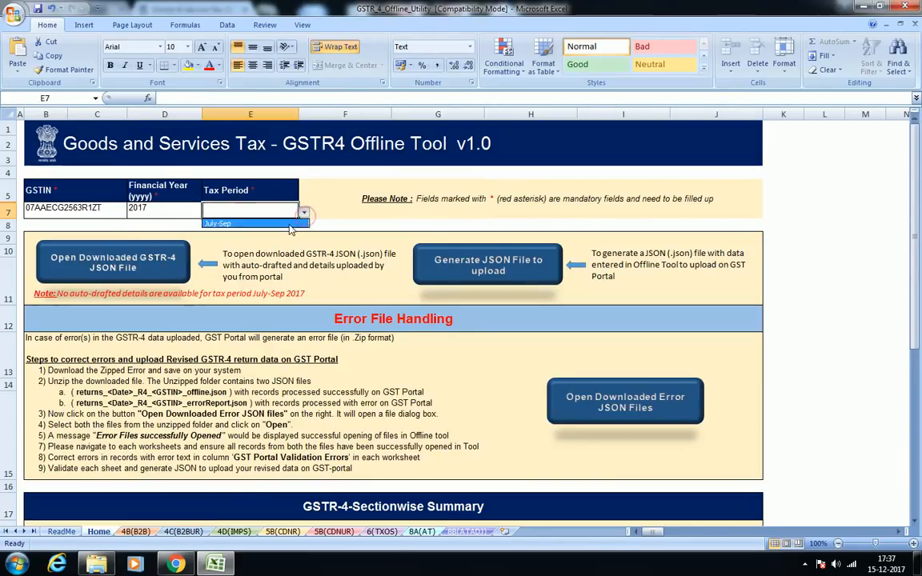
pyautogui.click(218, 223)
pyautogui.click(349, 282)
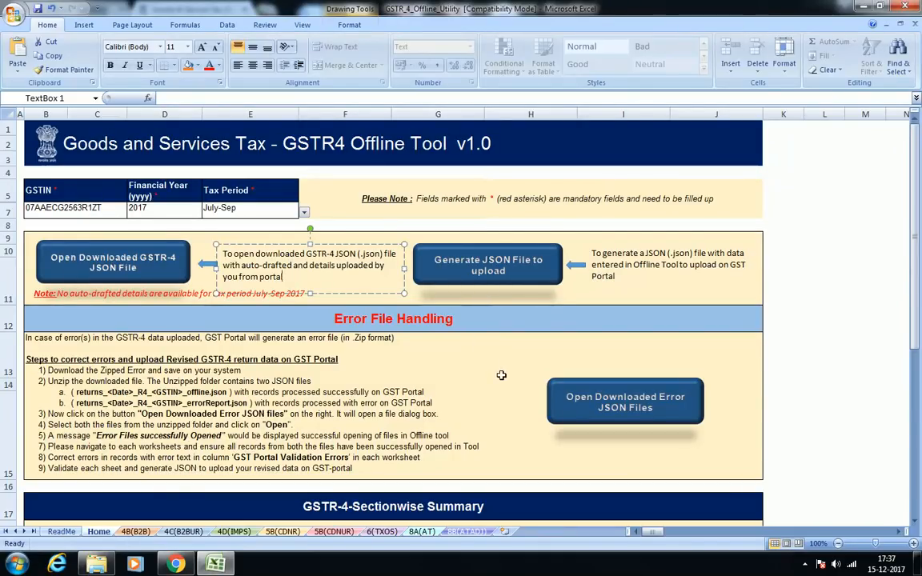
pyautogui.press('Escape')
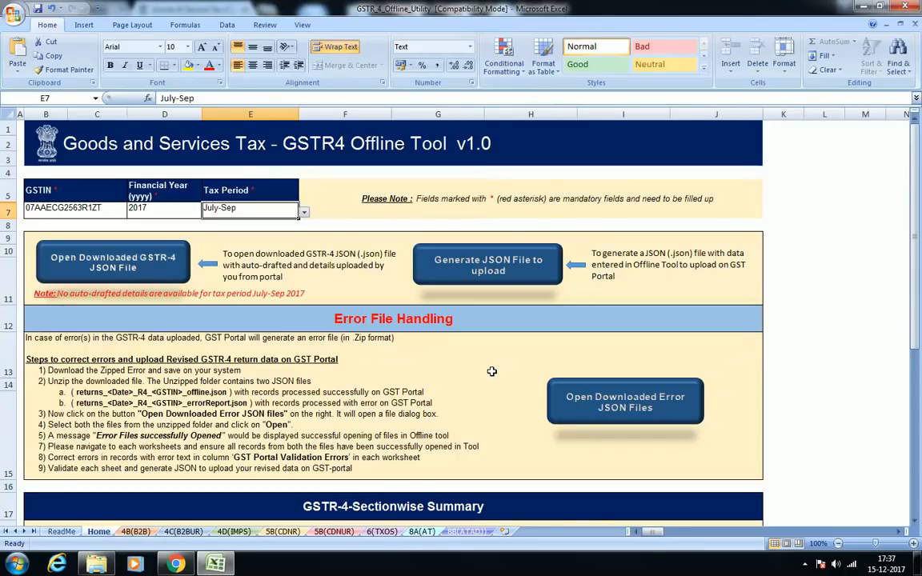
pyautogui.click(135, 532)
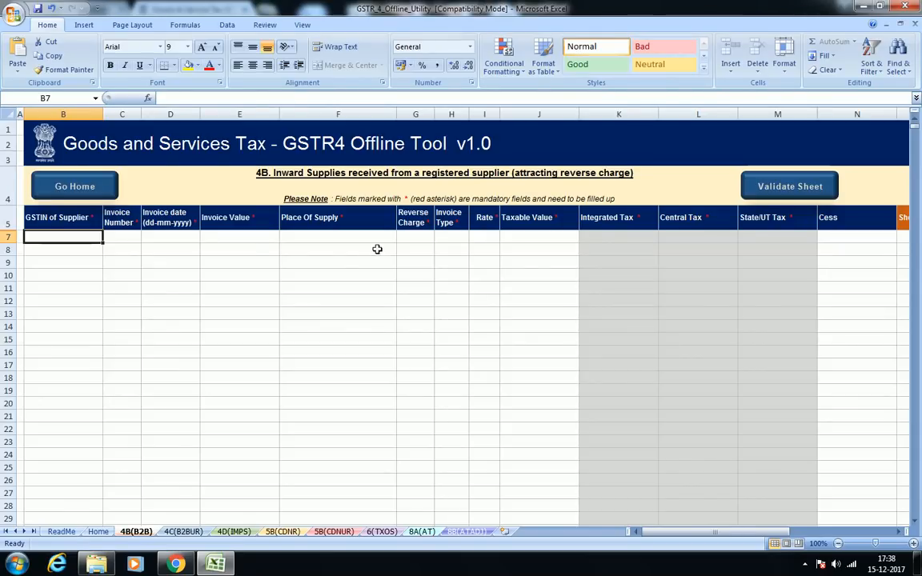
# - In 4B(B2B) row 7, enter the supplier's GSTIN, invoice number 25 and invoice date 20-08-2017
pyautogui.click(216, 250)
pyautogui.click(92, 238)
pyautogui.write('07')
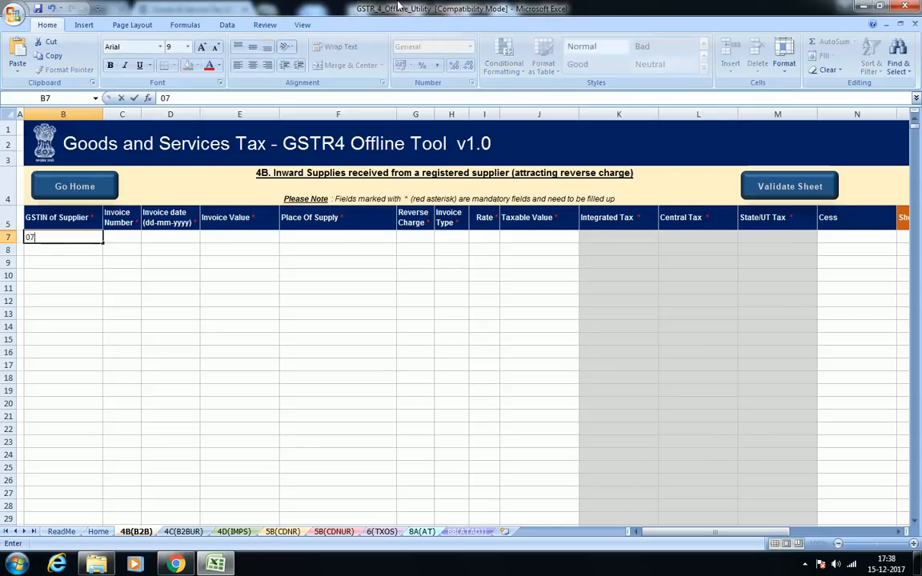
pyautogui.write('AAERC125')
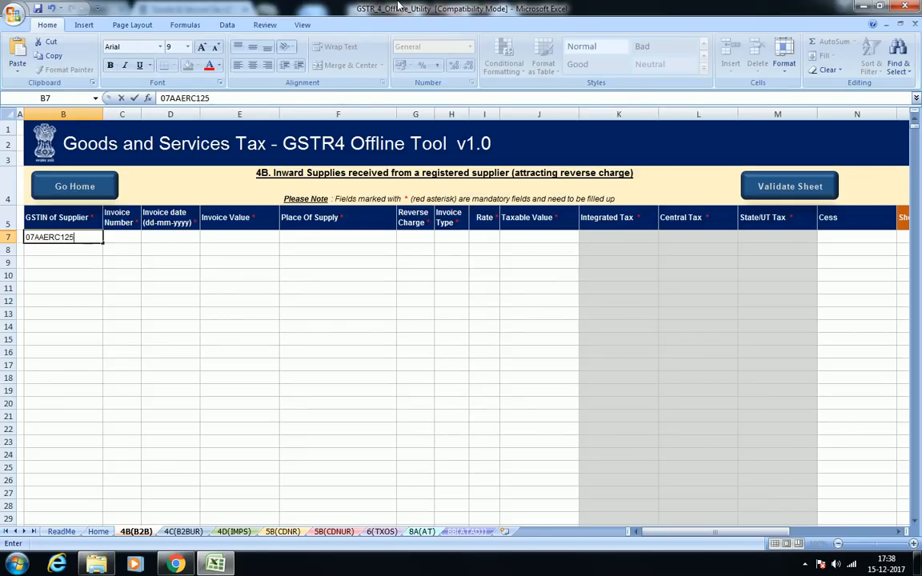
pyautogui.write('1ZR')
pyautogui.press('Tab')
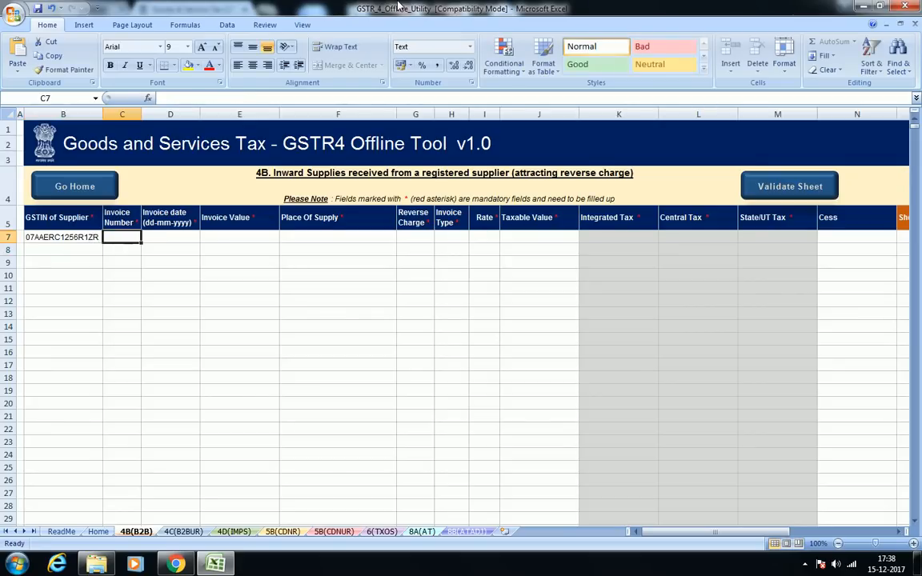
pyautogui.write('25')
pyautogui.press('Tab')
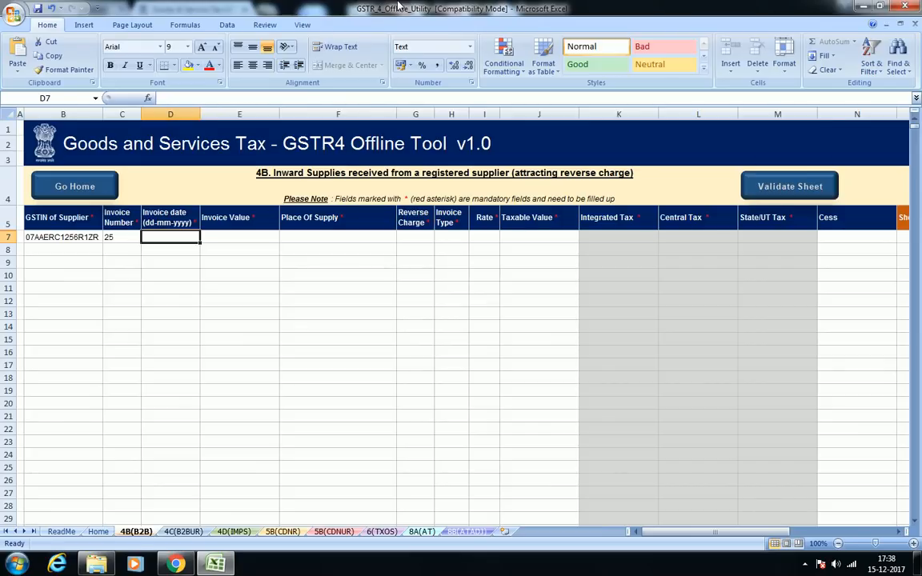
pyautogui.write('20-08-2017')
pyautogui.press('Tab')
pyautogui.press('Left')
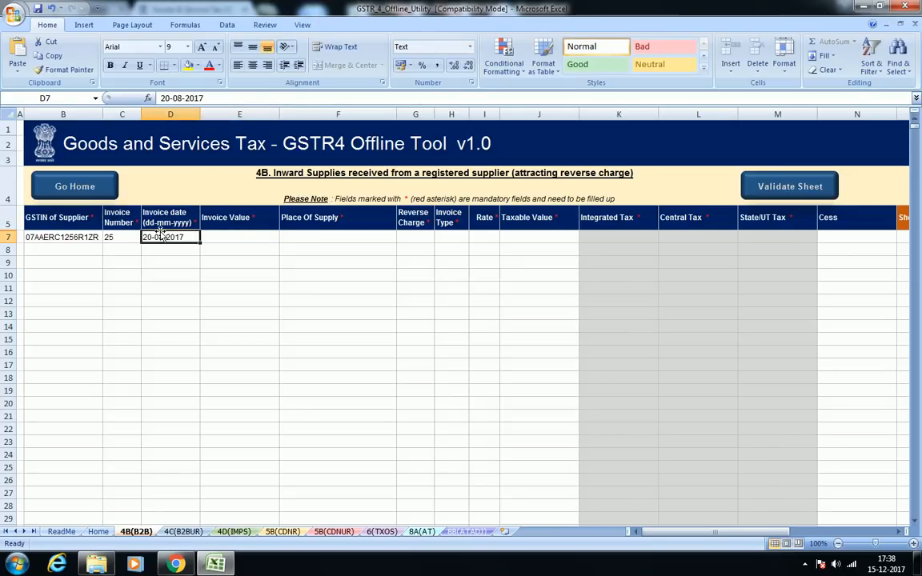
# - Enter an invoice value of 11,200 in E7
pyautogui.click(212, 237)
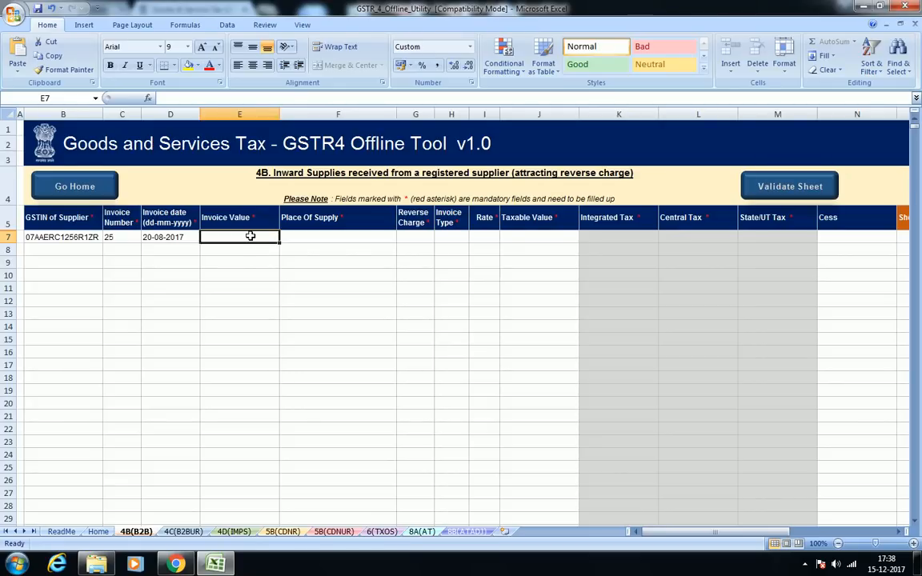
pyautogui.write('11200')
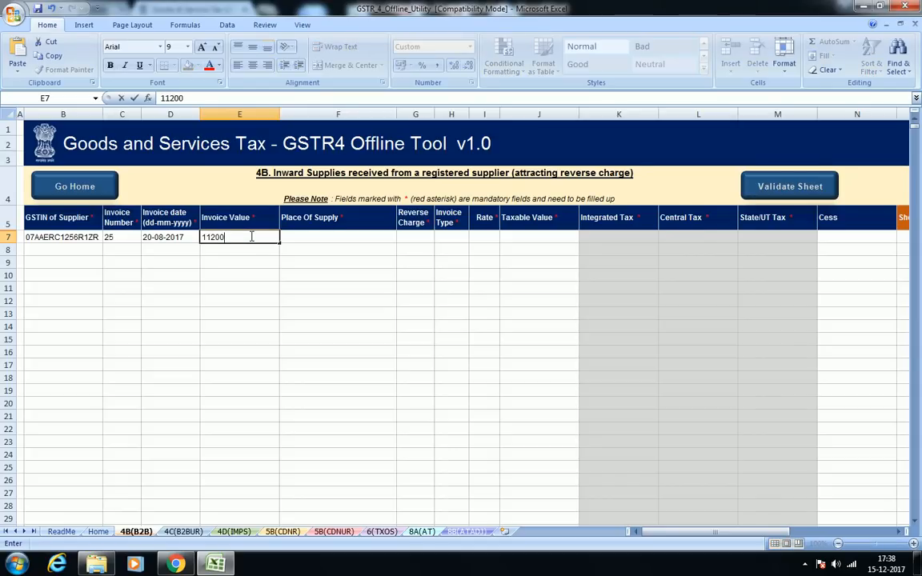
pyautogui.press('Return')
pyautogui.press('Up')
pyautogui.press('Right')
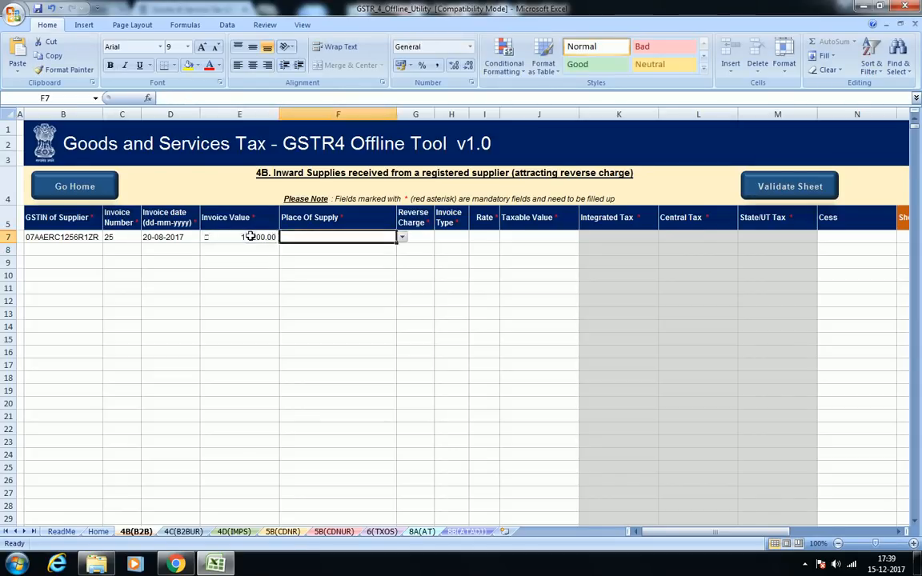
# - Choose 07-Delhi as the invoice's place of supply
pyautogui.click(346, 300)
pyautogui.click(356, 238)
pyautogui.click(402, 238)
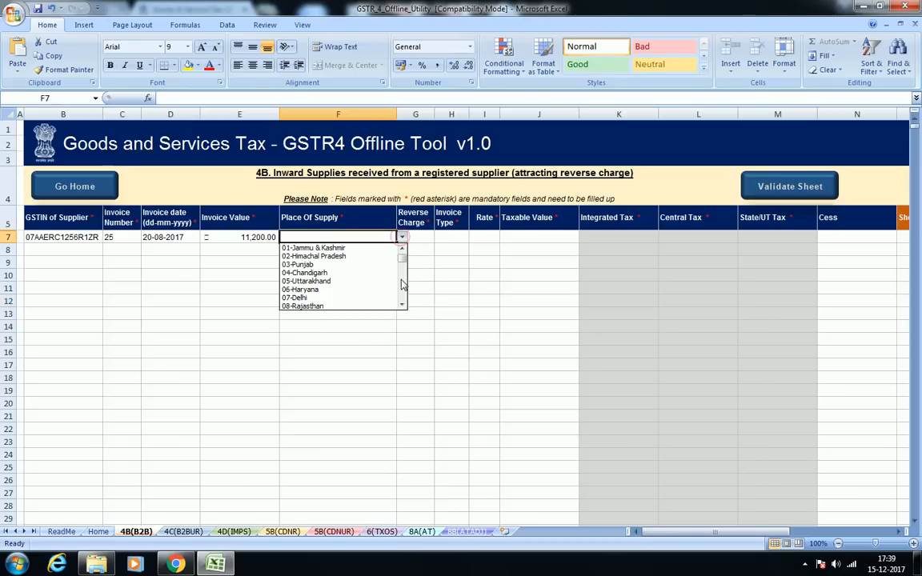
pyautogui.click(403, 284)
pyautogui.click(403, 249)
pyautogui.click(403, 249)
pyautogui.click(402, 249)
pyautogui.click(367, 257)
pyautogui.click(380, 273)
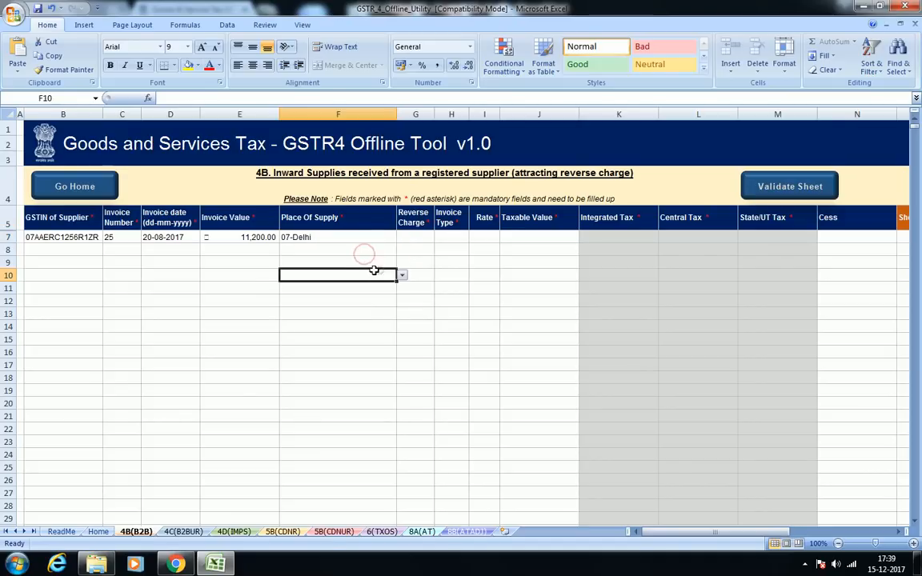
# - Set the invoice's Reverse Charge to Yes
pyautogui.click(409, 237)
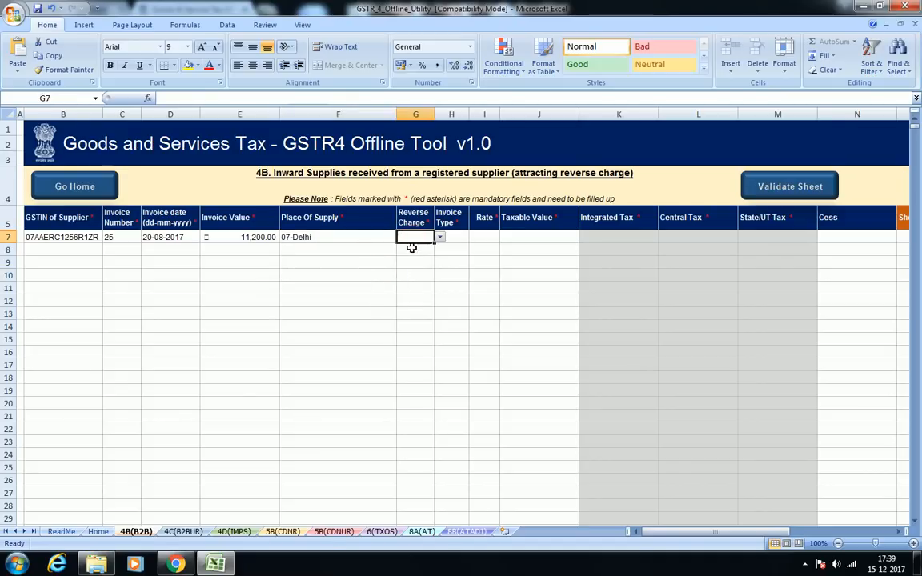
pyautogui.click(440, 238)
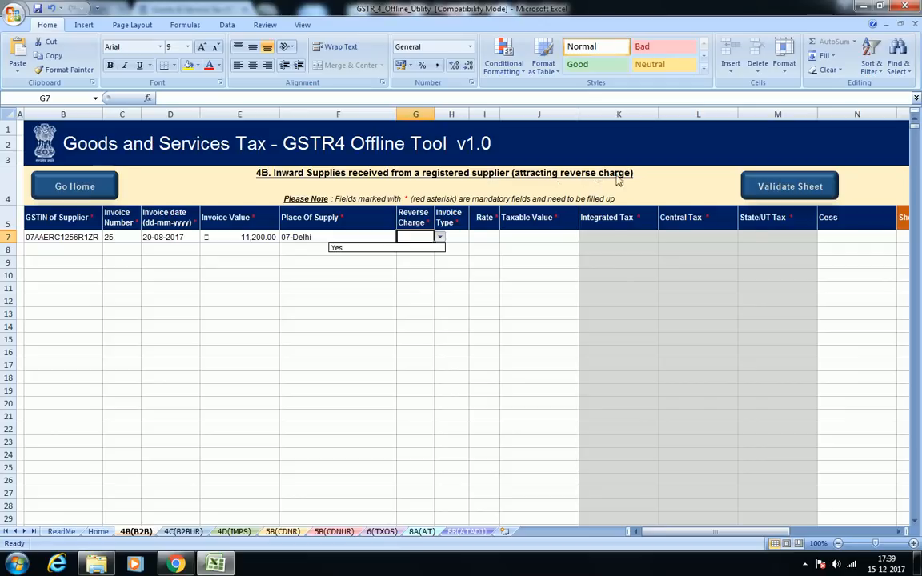
pyautogui.click(403, 249)
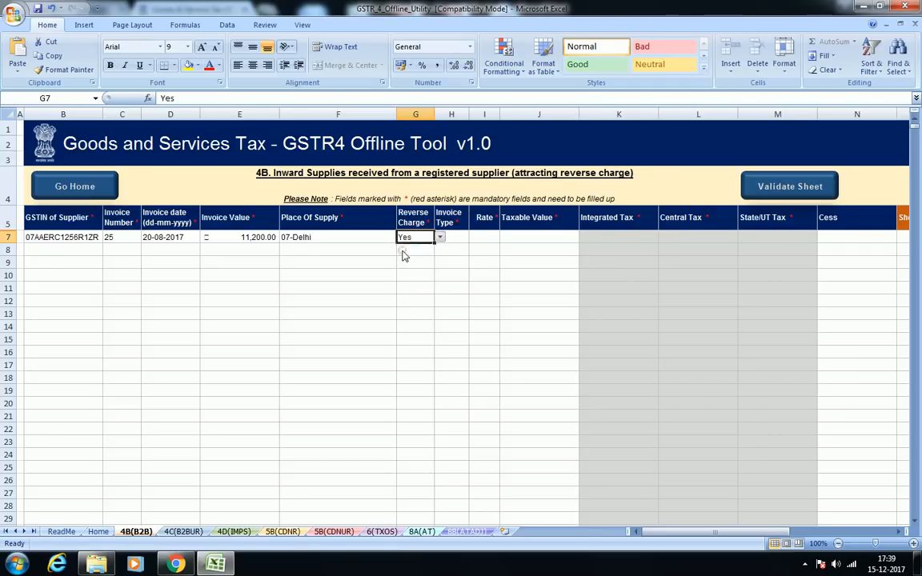
pyautogui.click(440, 238)
pyautogui.click(440, 239)
pyautogui.click(431, 262)
# - Set the invoice type to Regular and the tax rate to 12
pyautogui.click(448, 238)
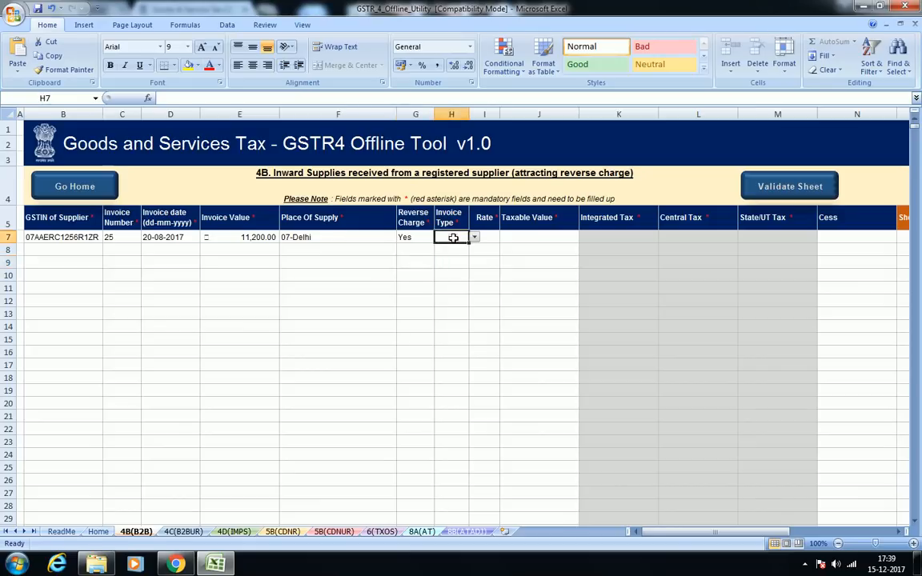
pyautogui.click(473, 238)
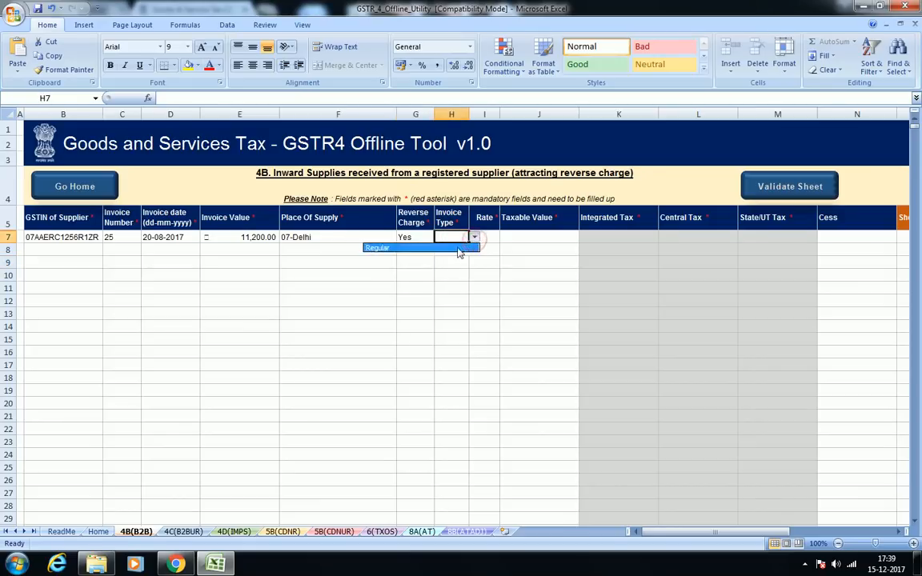
pyautogui.click(449, 248)
pyautogui.click(440, 272)
pyautogui.click(490, 238)
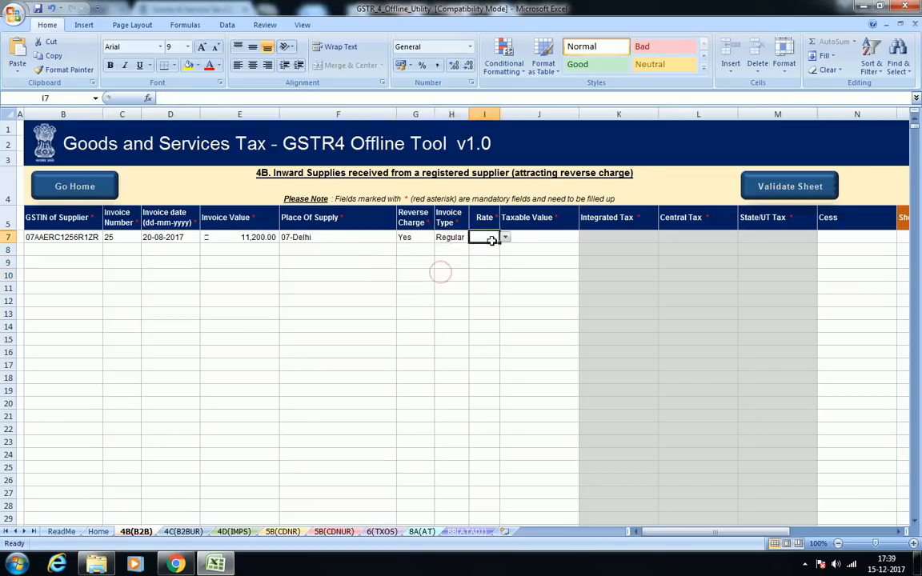
pyautogui.click(505, 238)
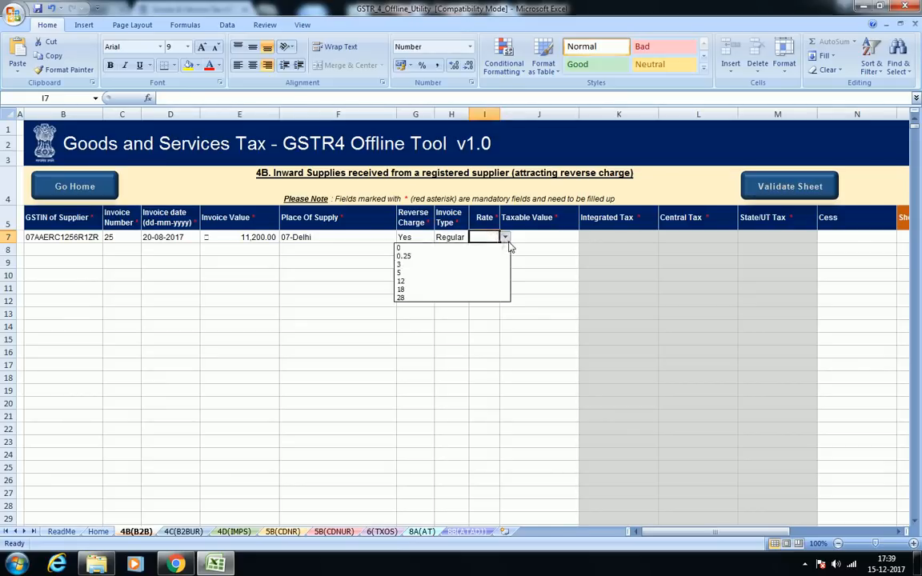
pyautogui.click(462, 281)
pyautogui.click(531, 274)
# - Enter a taxable value of 10,000 in J7
pyautogui.click(521, 238)
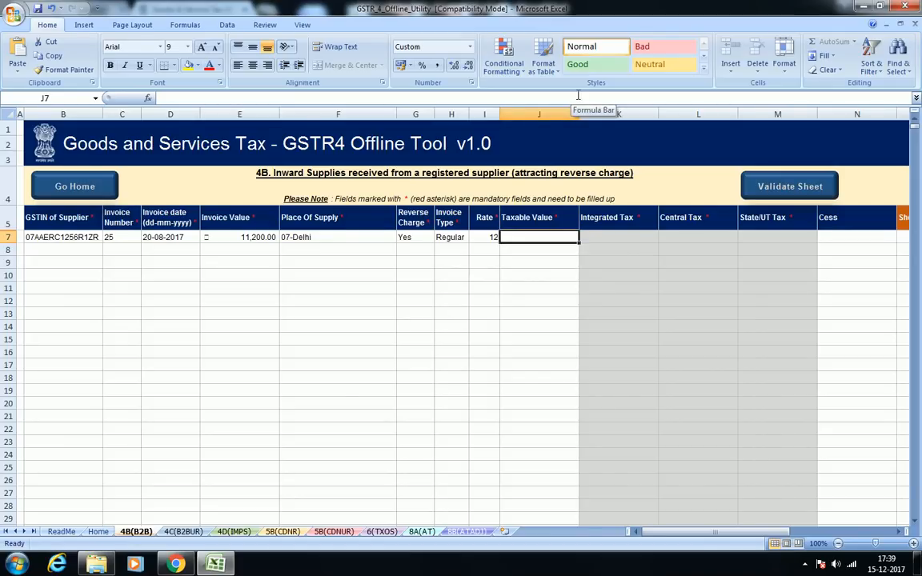
pyautogui.write('10000')
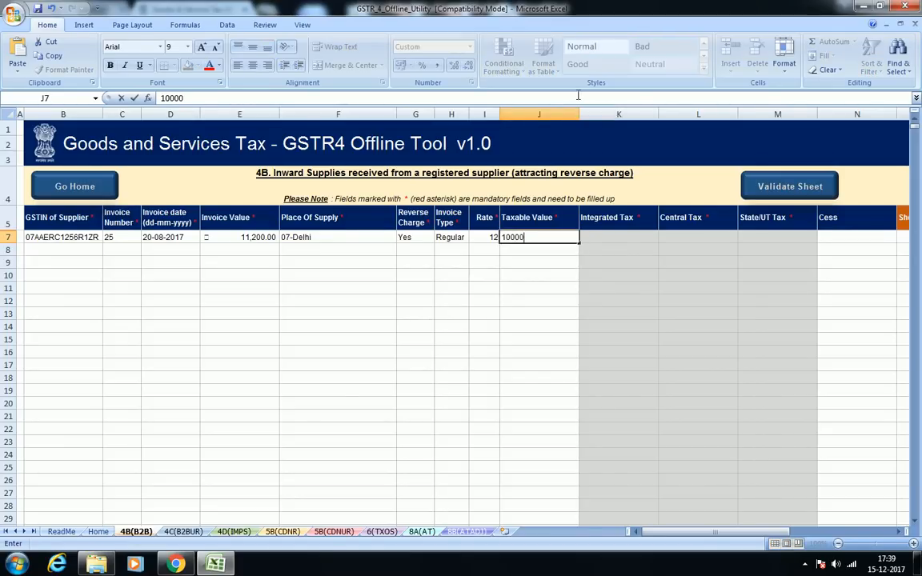
pyautogui.press('Return')
pyautogui.press('Up')
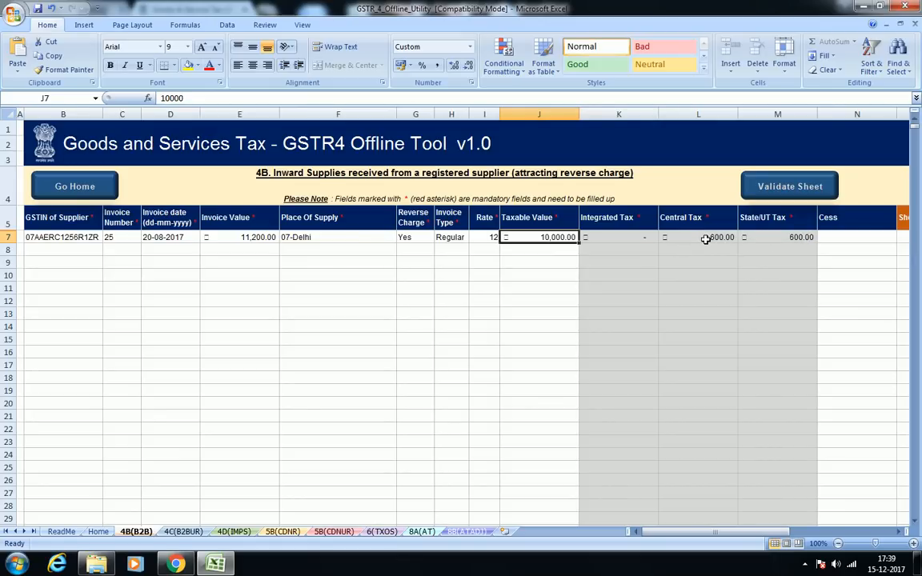
pyautogui.click(482, 313)
pyautogui.click(538, 238)
pyautogui.click(513, 274)
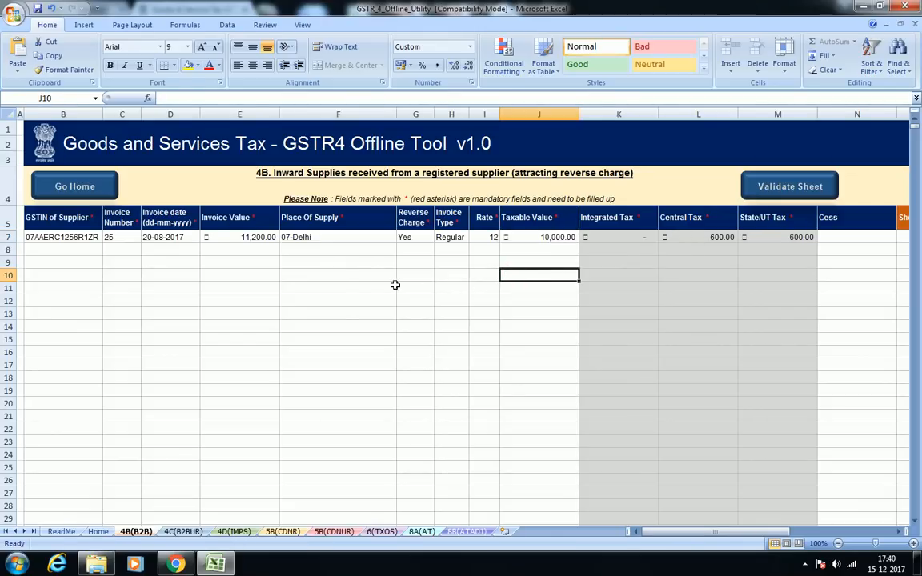
pyautogui.click(336, 274)
pyautogui.click(335, 258)
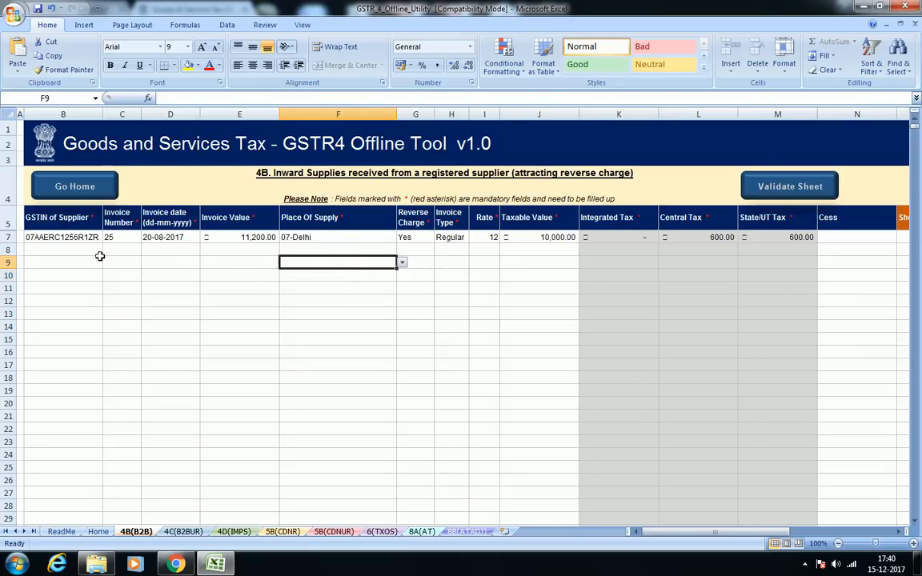
# - Compare the supplier GSTIN against the place of supply, leaving the state unchanged
pyautogui.click(41, 237)
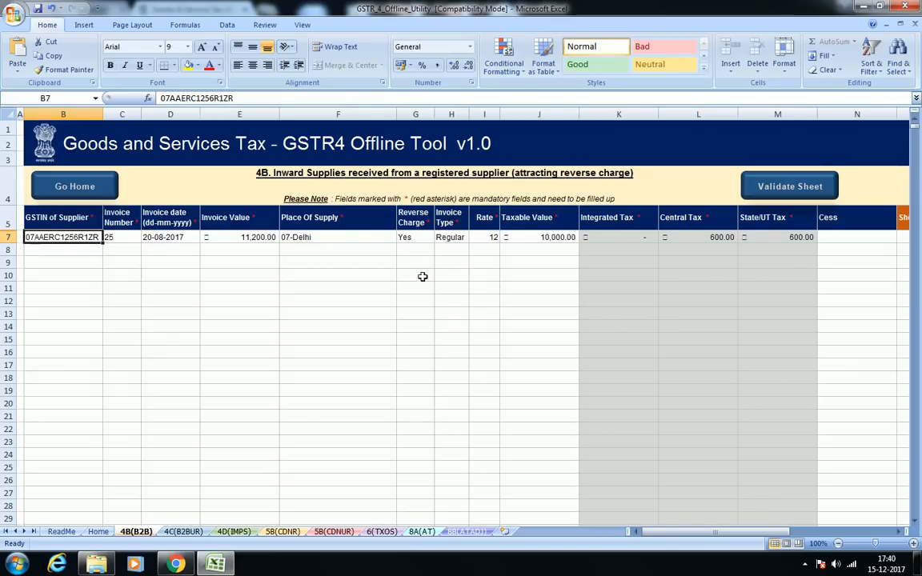
pyautogui.click(302, 238)
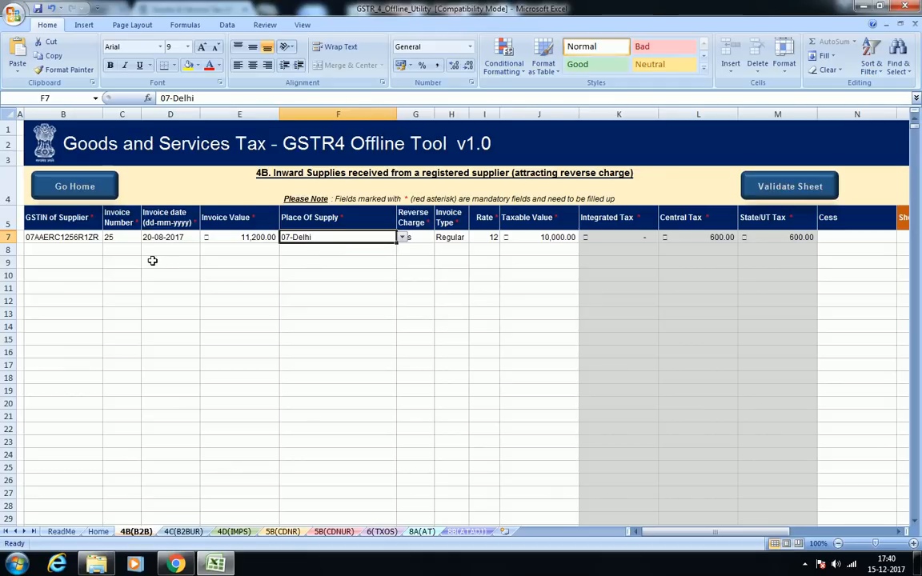
pyautogui.click(61, 239)
pyautogui.click(308, 238)
pyautogui.click(64, 238)
pyautogui.click(320, 237)
pyautogui.click(64, 238)
pyautogui.click(359, 237)
pyautogui.click(403, 237)
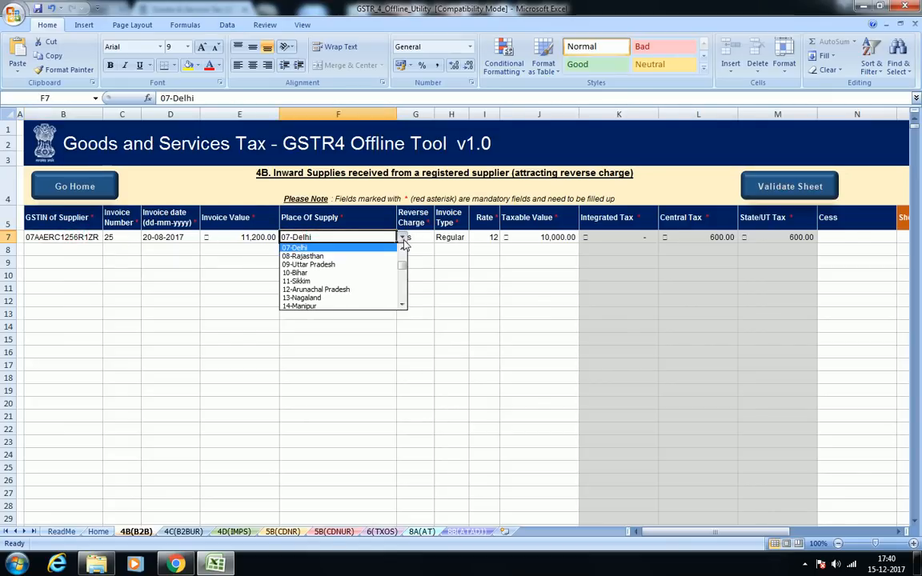
pyautogui.click(449, 271)
pyautogui.click(383, 288)
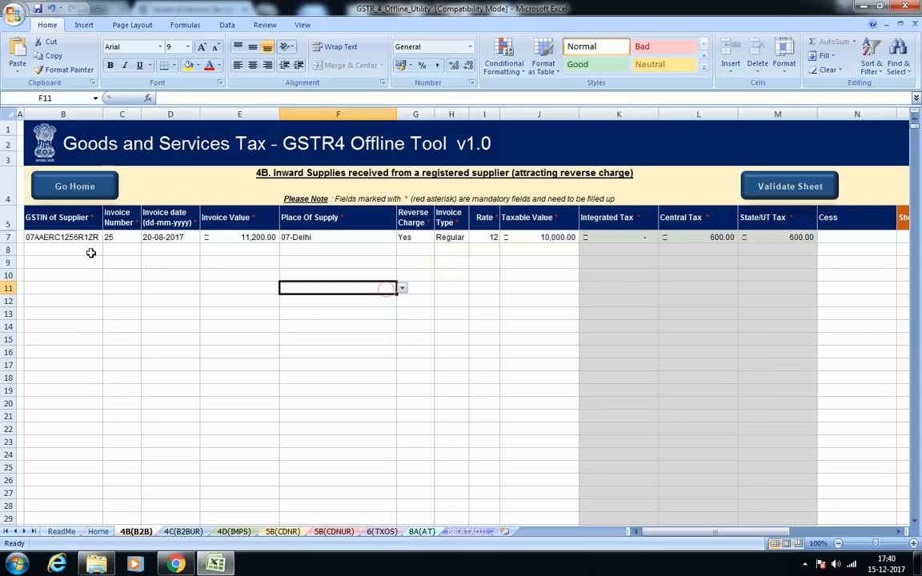
pyautogui.click(30, 238)
pyautogui.click(308, 238)
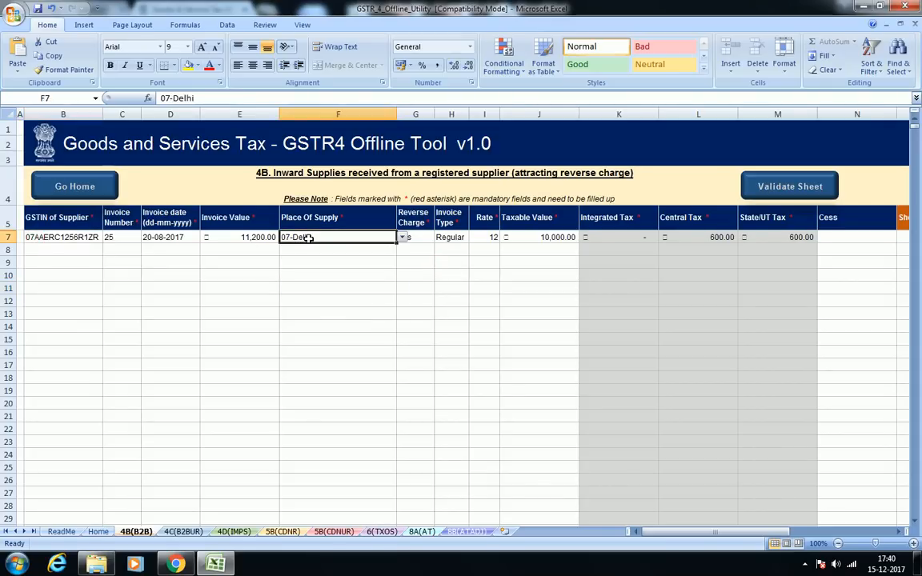
pyautogui.click(309, 274)
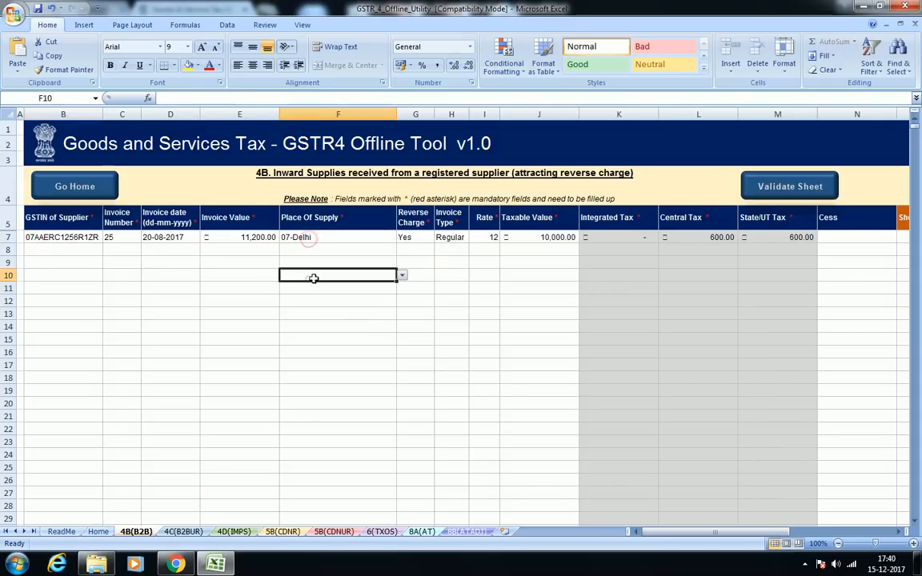
# - Check the central tax amount and change the place of supply to 08-Rajasthan
pyautogui.click(714, 237)
pyautogui.click(312, 238)
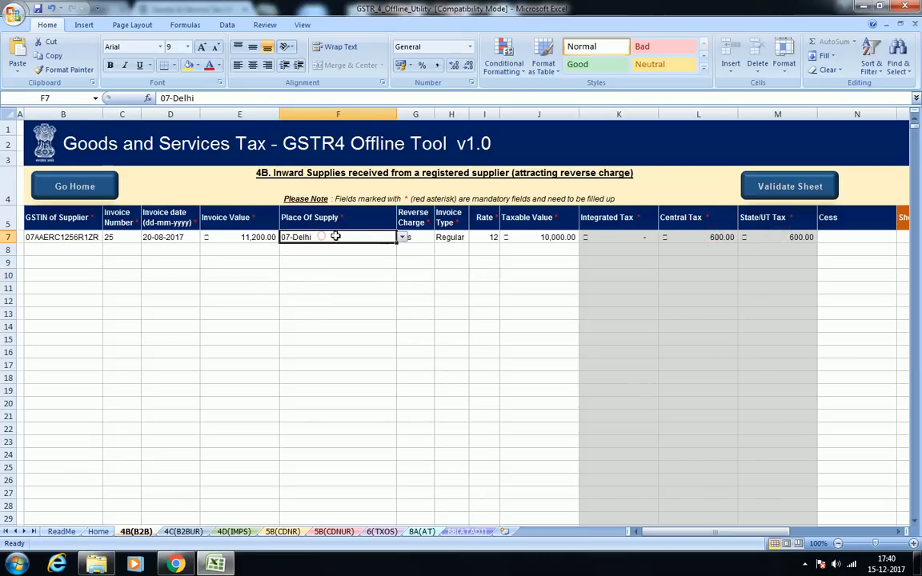
pyautogui.click(402, 238)
pyautogui.click(380, 257)
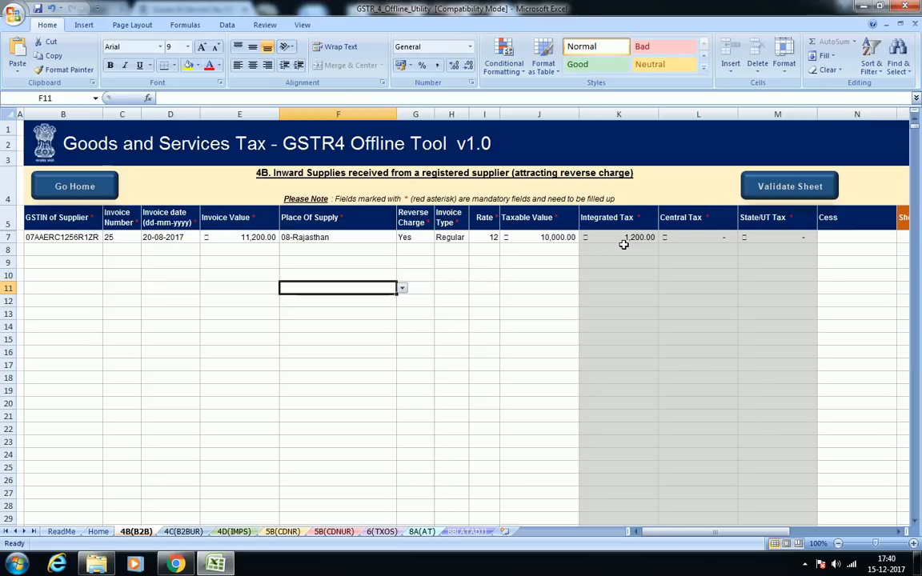
pyautogui.click(453, 274)
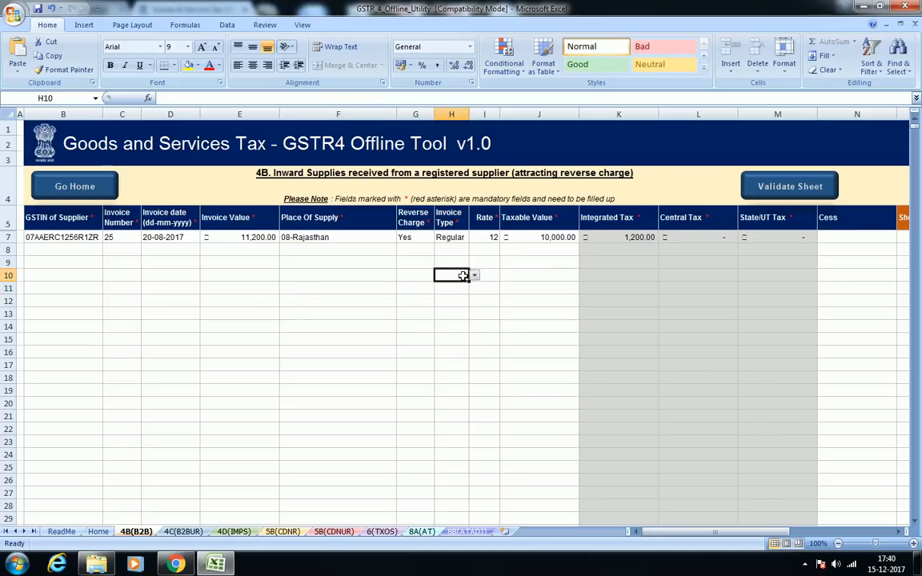
pyautogui.click(420, 264)
pyautogui.press('Right')
pyautogui.press('Right')
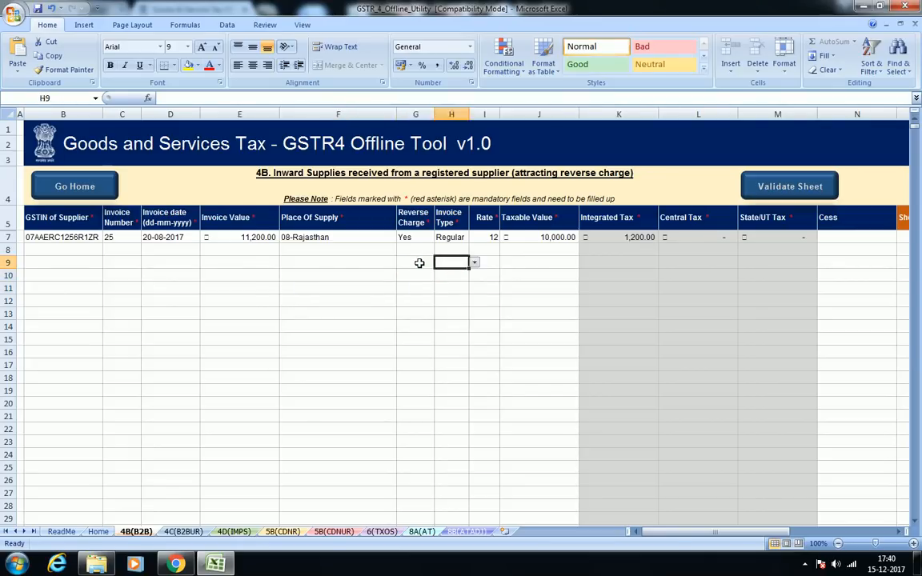
pyautogui.press('Right')
pyautogui.press('Right')
pyautogui.press('Right')
pyautogui.press('Right')
pyautogui.press('Right')
pyautogui.press('Right')
pyautogui.press('Right')
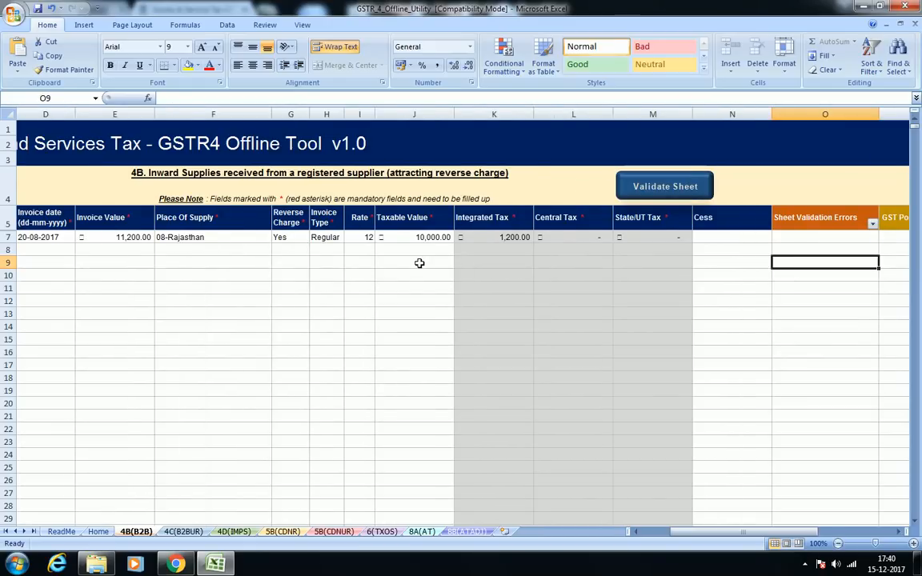
# - Enter a Cess of 0 and validate the 4B(B2B) sheet successfully
pyautogui.click(580, 236)
pyautogui.write('0')
pyautogui.click(597, 284)
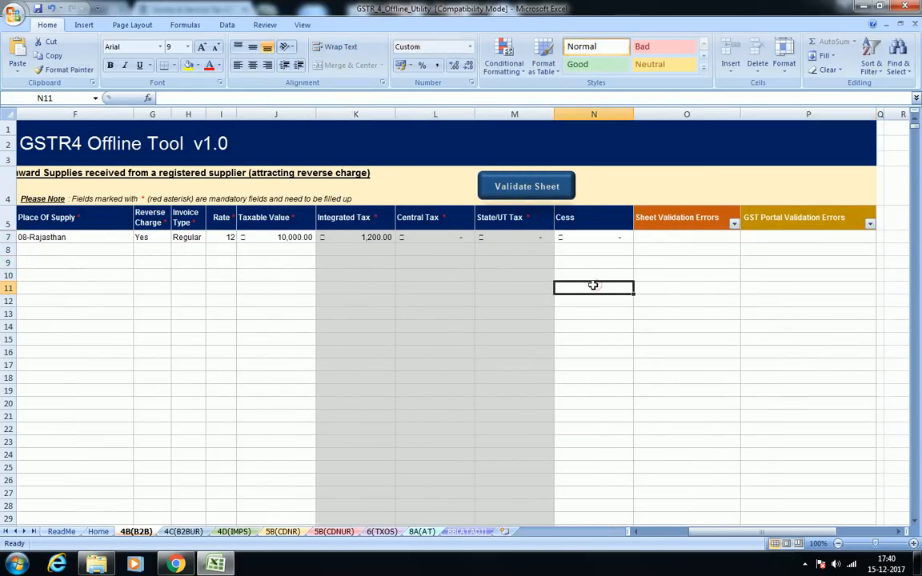
pyautogui.click(668, 238)
pyautogui.click(668, 237)
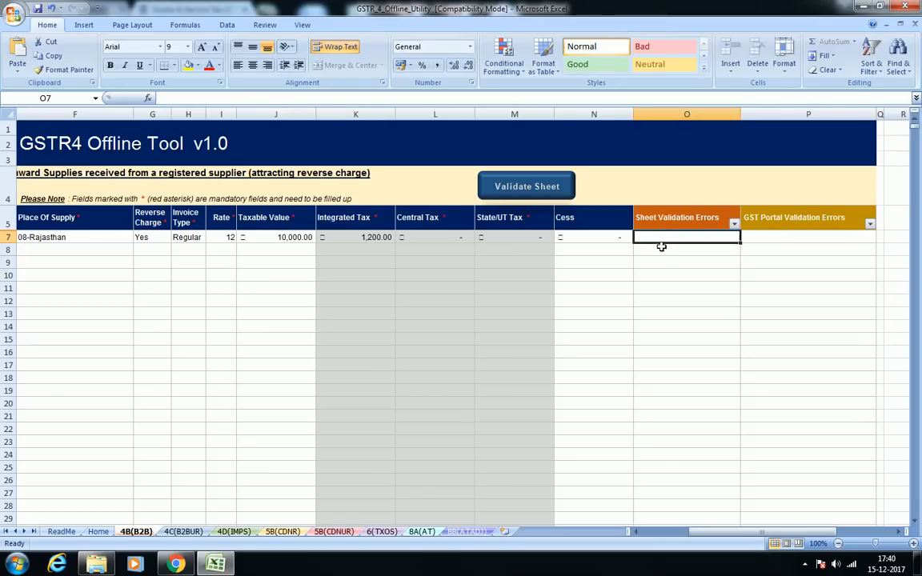
pyautogui.click(529, 188)
pyautogui.click(522, 320)
pyautogui.click(597, 277)
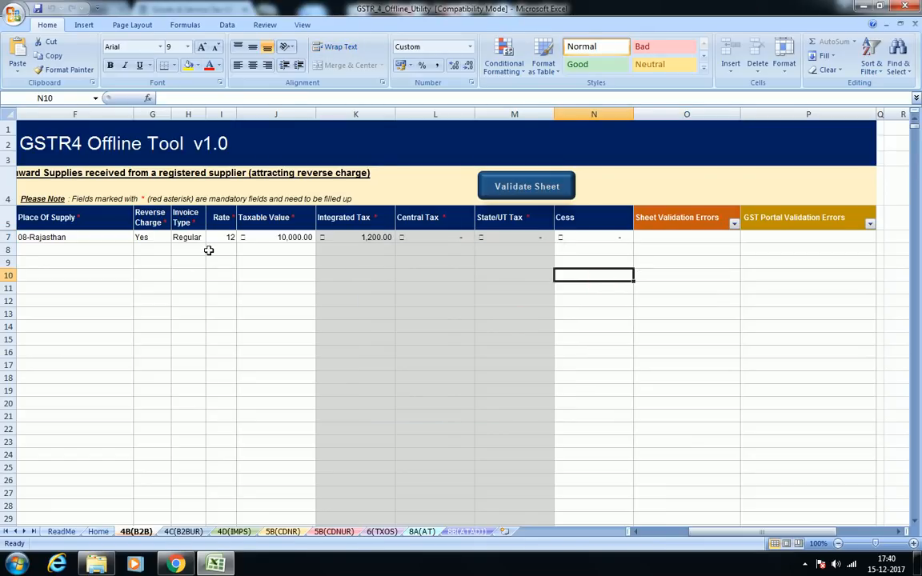
# - Clear the Reverse Charge in G7 and validate again, producing a row error
pyautogui.click(180, 250)
pyautogui.press('Left')
pyautogui.press('Left')
pyautogui.press('Left')
pyautogui.press('Left')
pyautogui.press('Left')
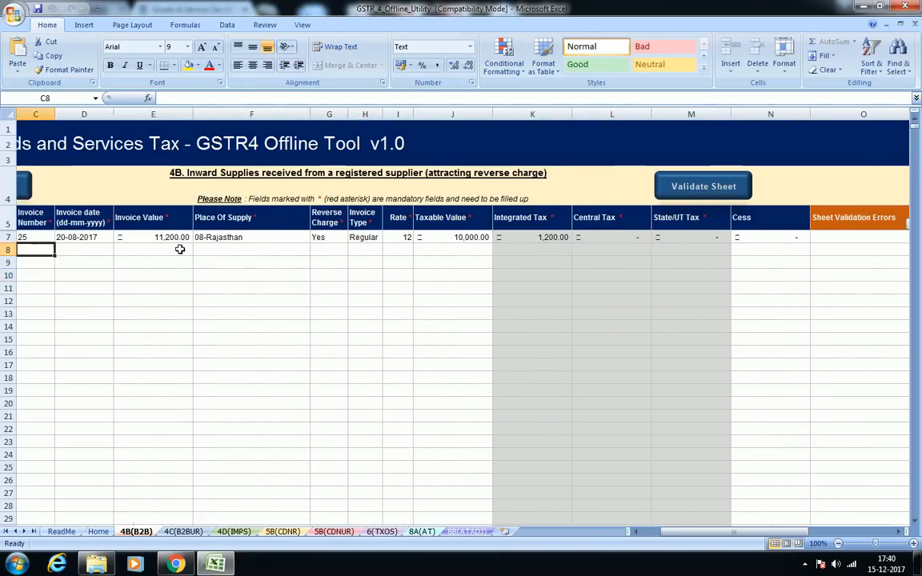
pyautogui.press('Right')
pyautogui.press('Right')
pyautogui.press('Right')
pyautogui.press('Right')
pyautogui.press('Up')
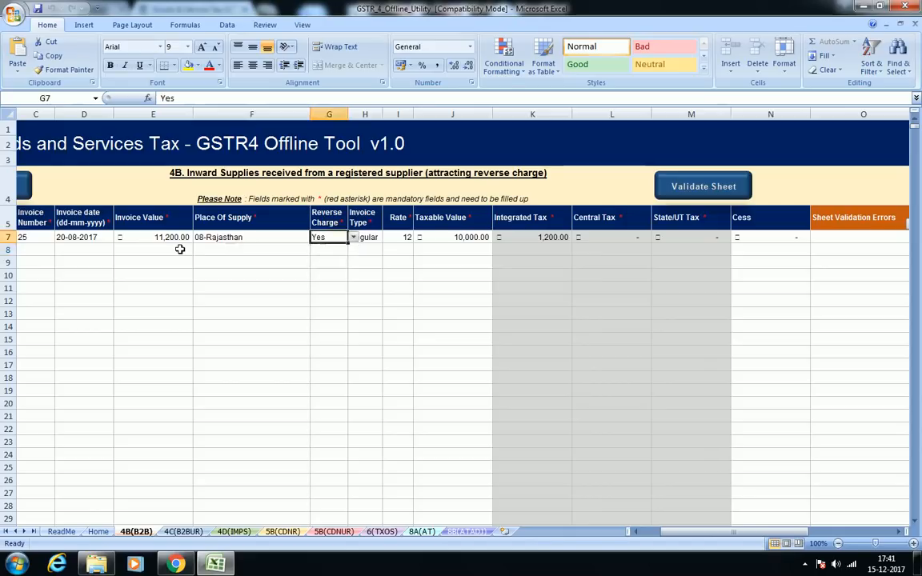
pyautogui.press('Down')
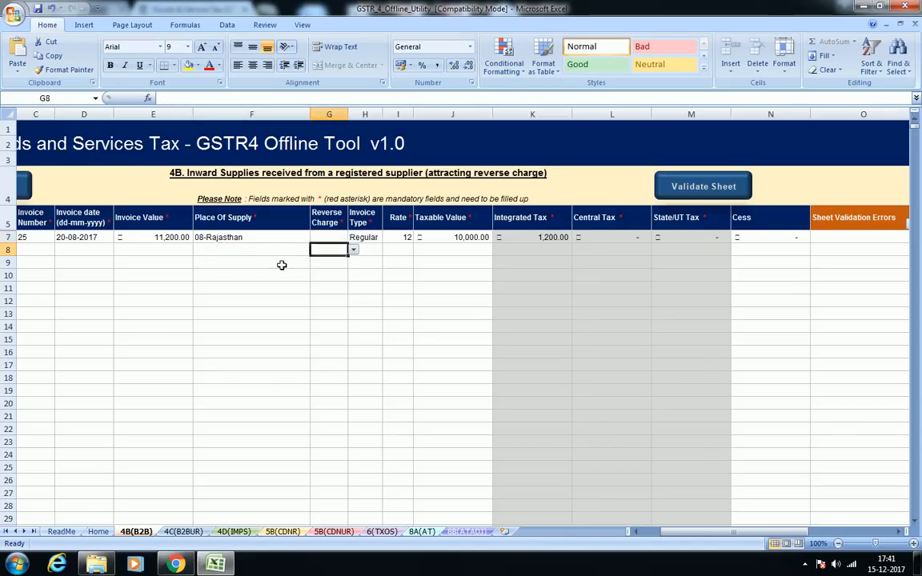
pyautogui.click(659, 181)
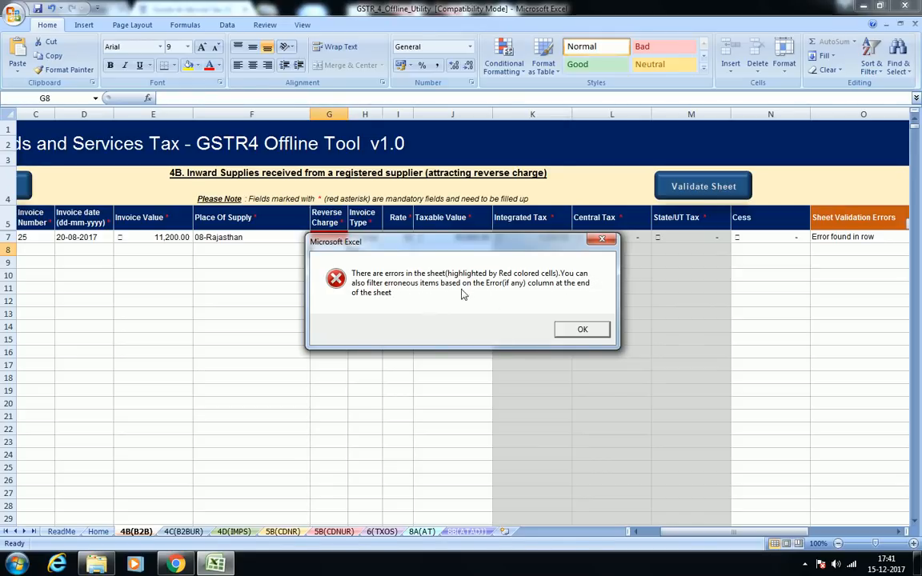
# - Dismiss the error and set G7's Reverse Charge back to Yes
pyautogui.click(580, 329)
pyautogui.click(834, 237)
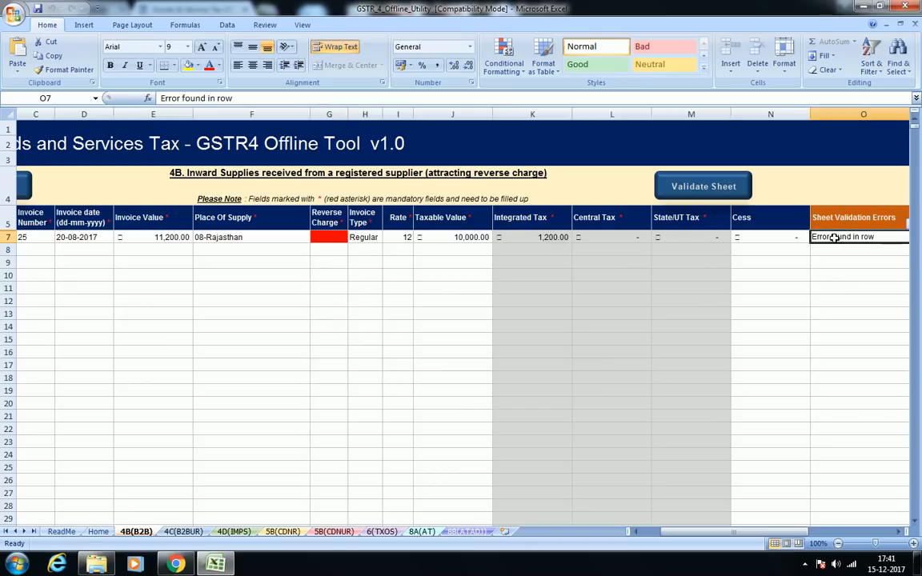
pyautogui.moveTo(330, 238)
pyautogui.click(329, 238)
pyautogui.click(353, 239)
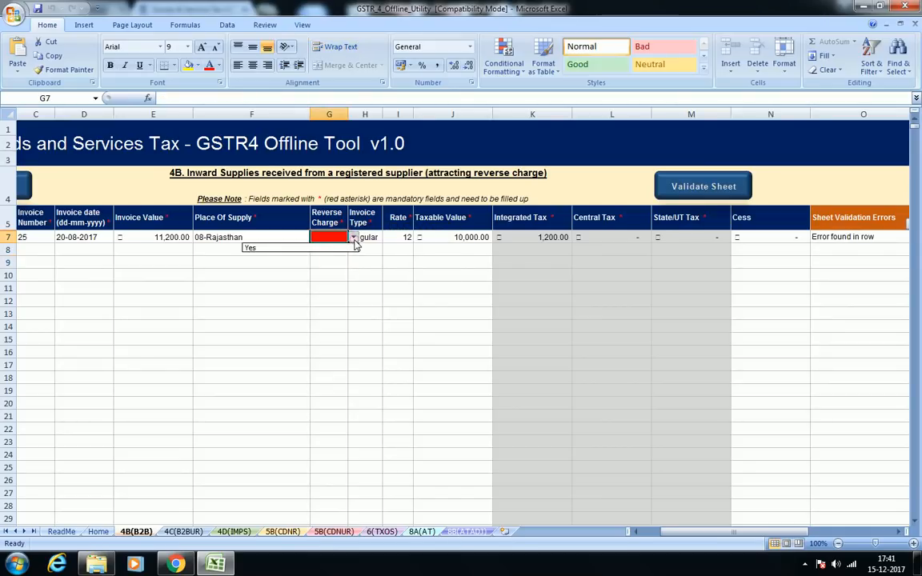
pyautogui.click(325, 250)
pyautogui.click(339, 255)
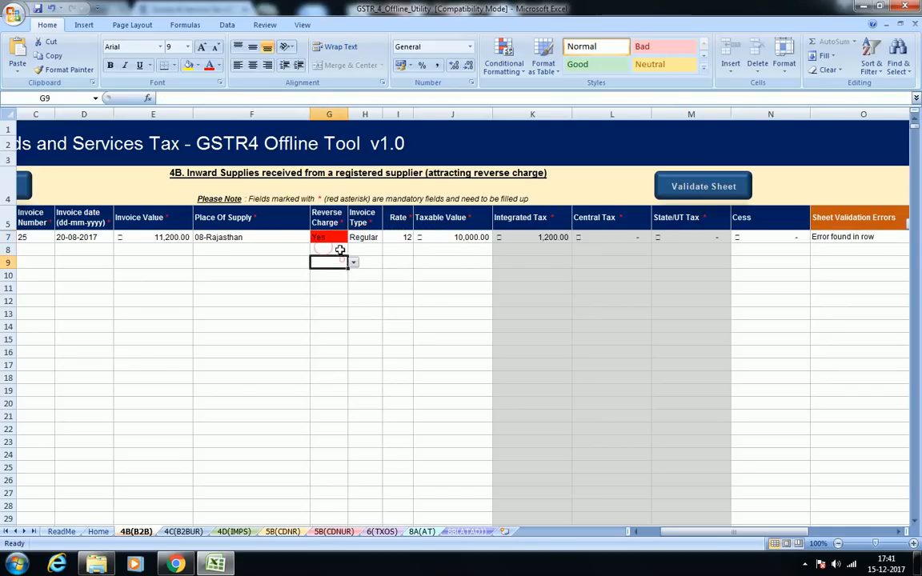
pyautogui.click(336, 240)
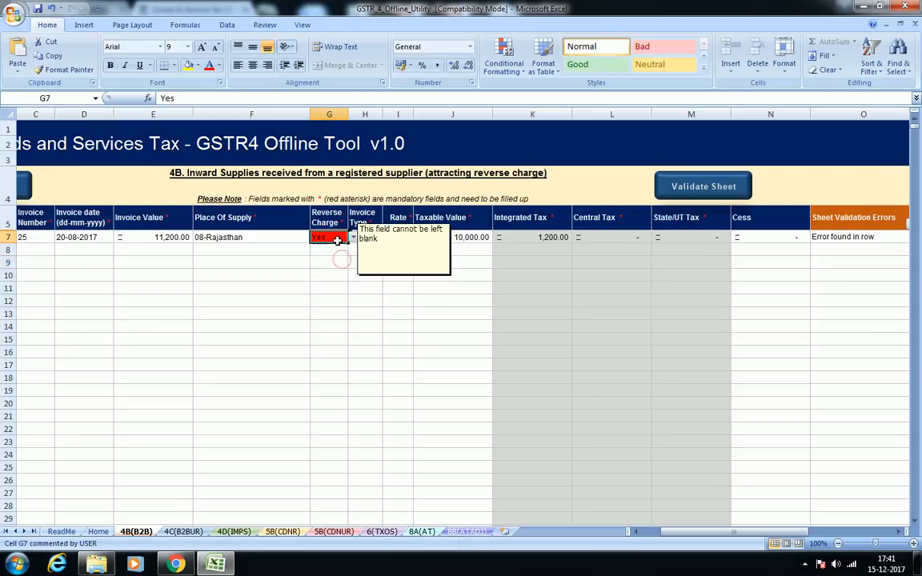
# - Re-validate the 4B(B2B) sheet and dismiss the success message
pyautogui.click(685, 192)
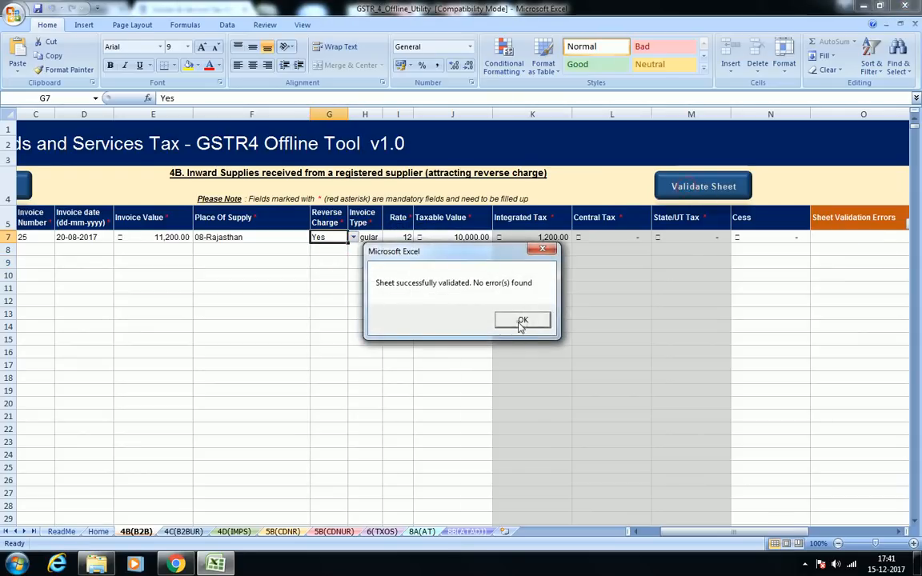
pyautogui.click(521, 321)
pyautogui.click(283, 268)
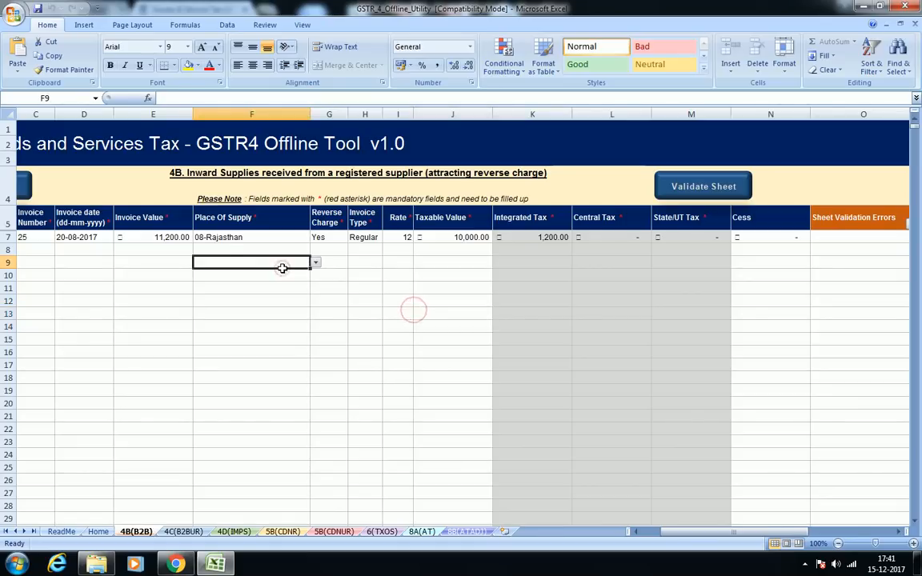
pyautogui.press('Left')
pyautogui.press('Left')
pyautogui.press('Left')
pyautogui.press('Left')
pyautogui.press('Left')
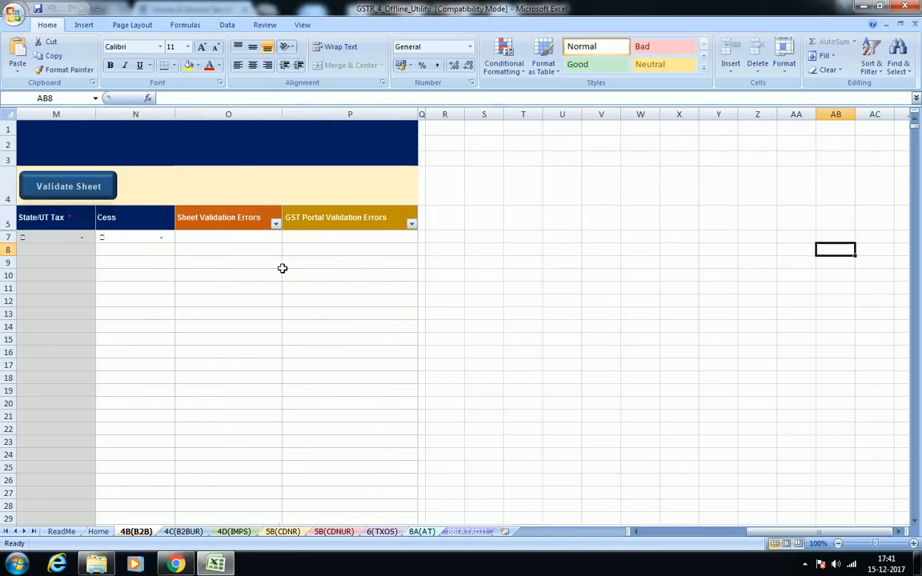
pyautogui.click(655, 535)
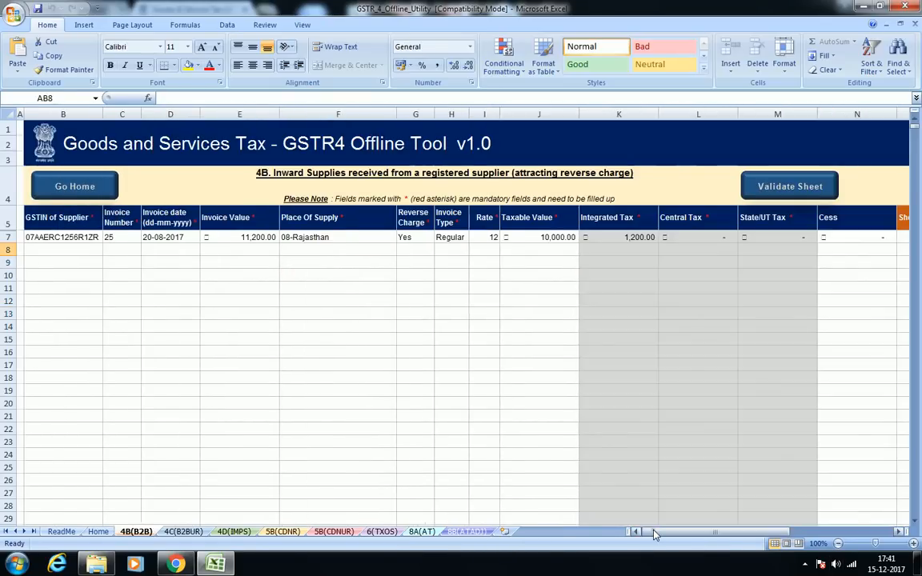
# - On the 4C(B2BUR) sheet, enter invoice number 24 dated 12-08-2017
pyautogui.click(172, 531)
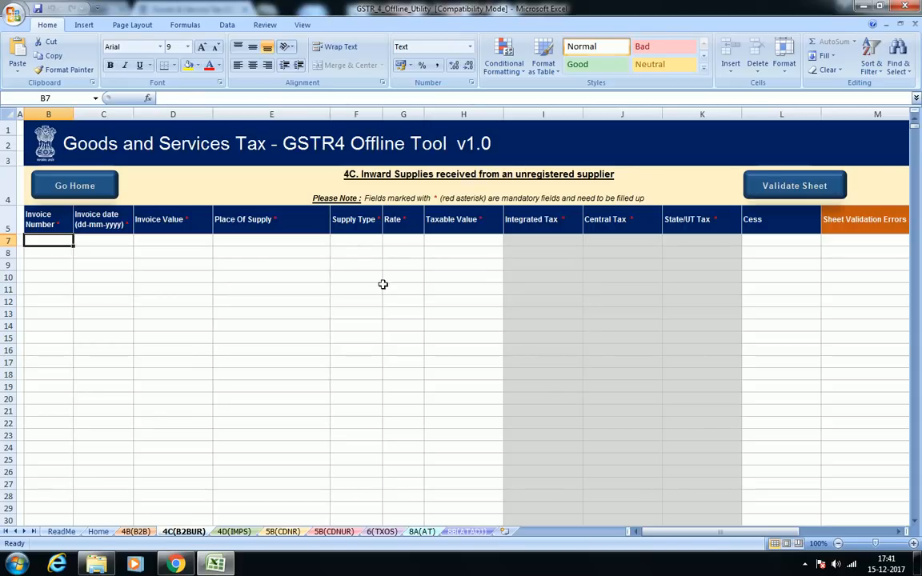
pyautogui.click(60, 263)
pyautogui.click(59, 241)
pyautogui.write('24')
pyautogui.press('Tab')
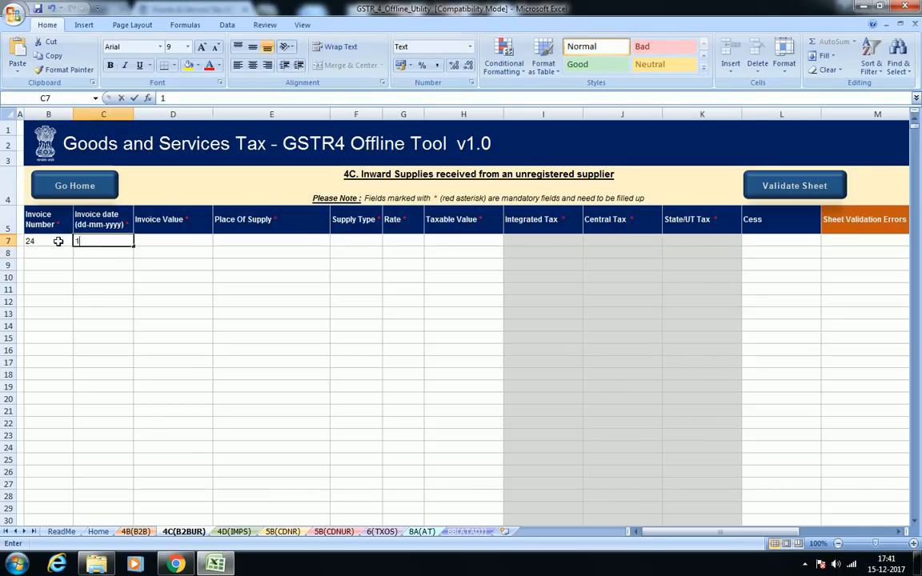
pyautogui.write('12-08-2017')
pyautogui.press('Tab')
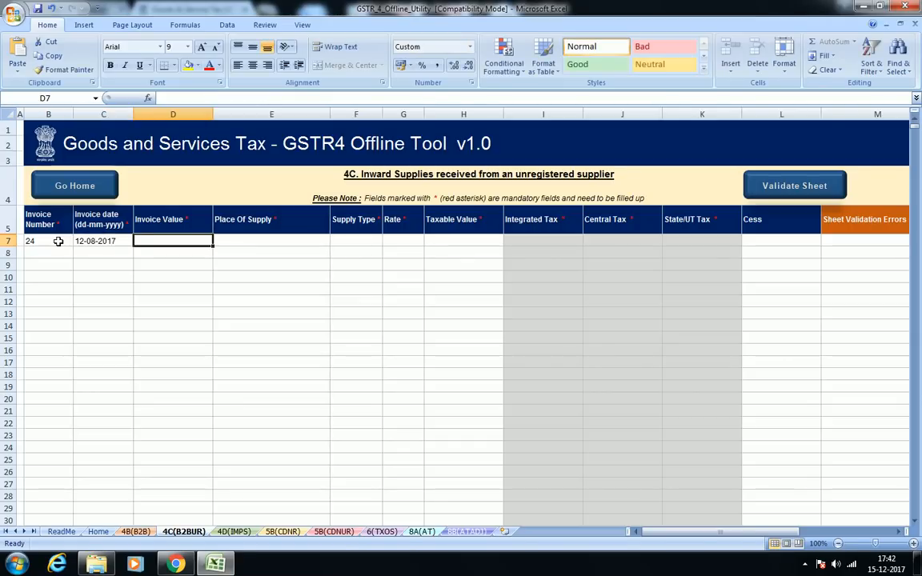
# - Enter an invoice value of 10,500.00 in D7
pyautogui.write('1000')
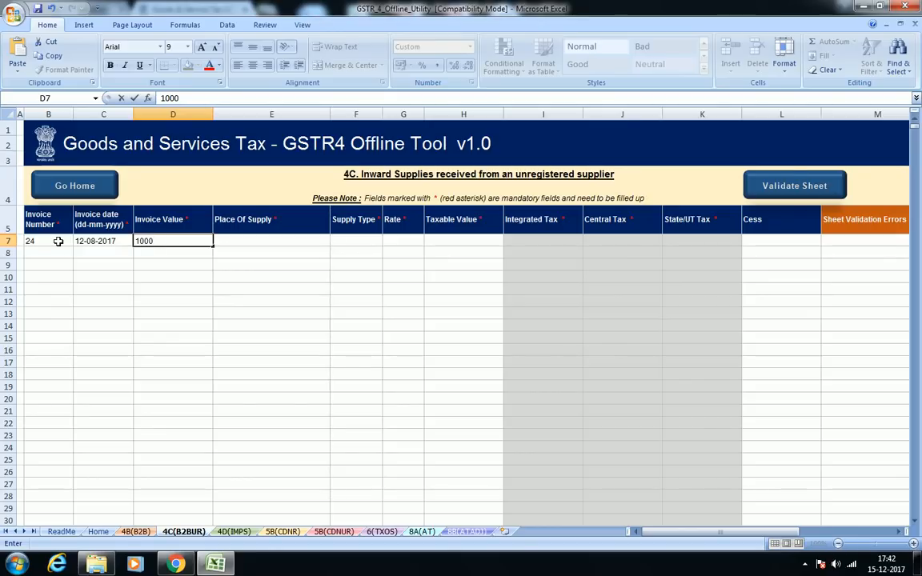
pyautogui.press('BackSpace')
pyautogui.press('BackSpace')
pyautogui.press('BackSpace')
pyautogui.press('BackSpace')
pyautogui.write('1')
pyautogui.press('BackSpace')
pyautogui.press('BackSpace')
pyautogui.press('BackSpace')
pyautogui.press('BackSpace')
pyautogui.write('10500')
pyautogui.hotkey('ctrl', 'Return')
pyautogui.press('Tab')
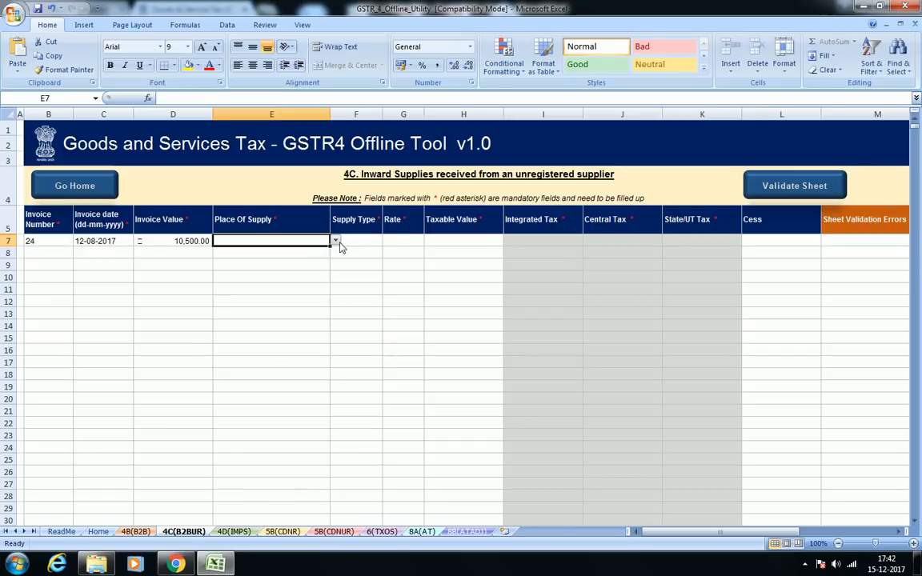
# - Set row 7's place of supply to 07-Delhi, replacing a mistaken 08-Rajasthan choice
pyautogui.click(298, 289)
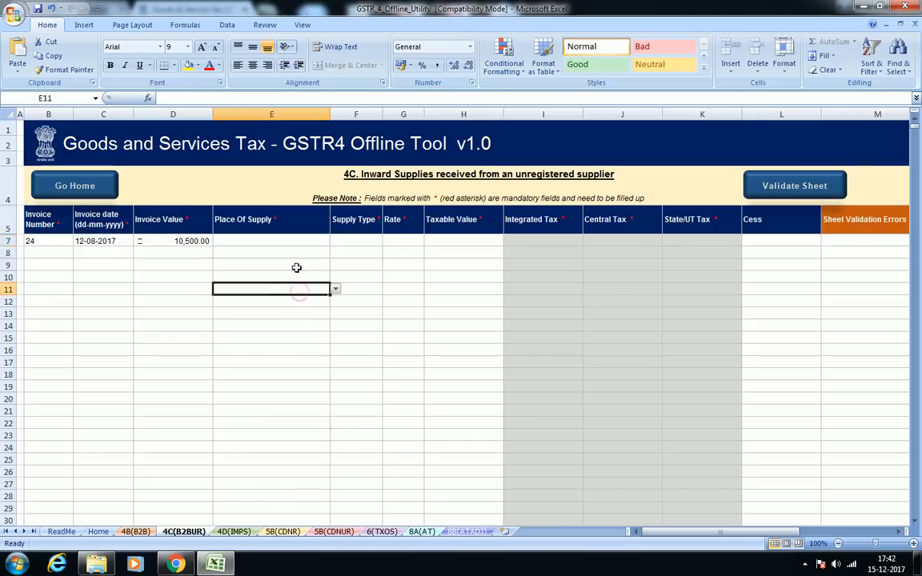
pyautogui.click(292, 262)
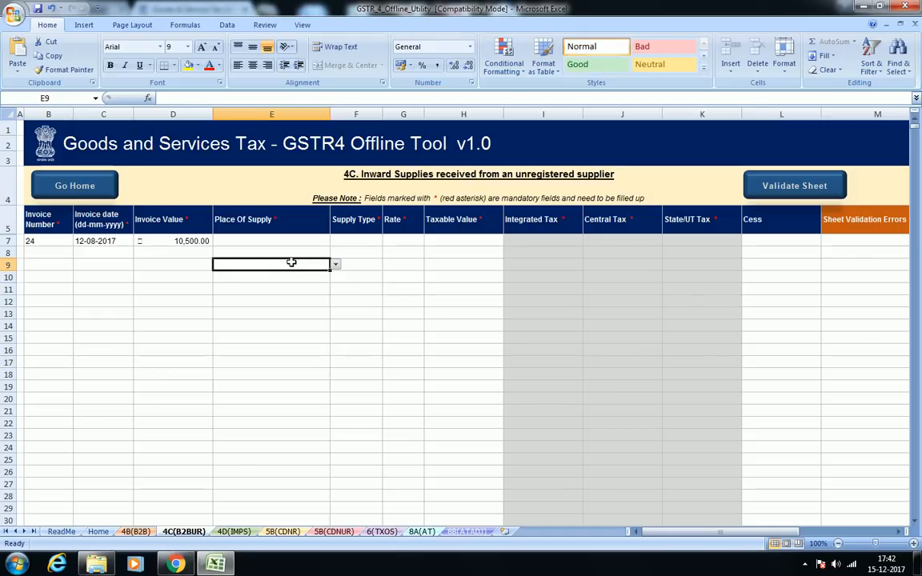
pyautogui.click(303, 311)
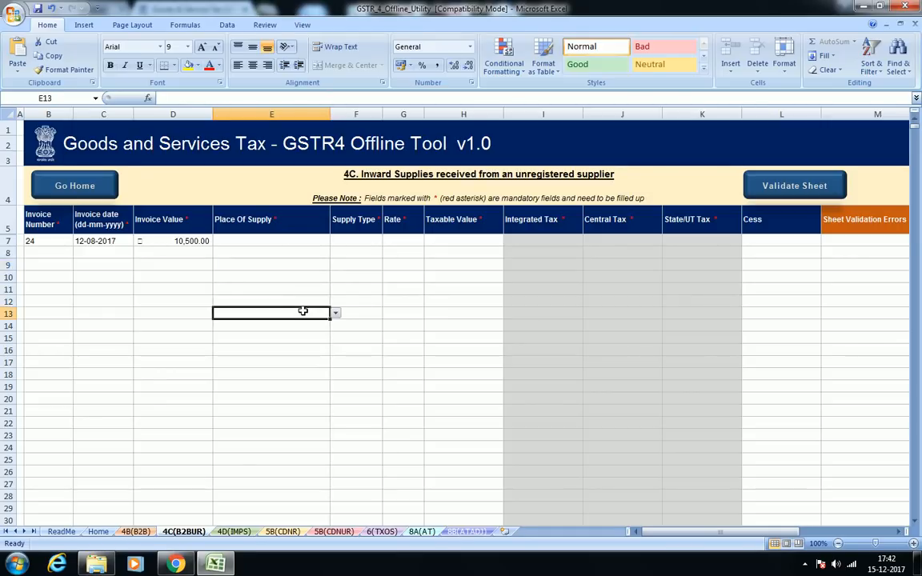
pyautogui.click(297, 276)
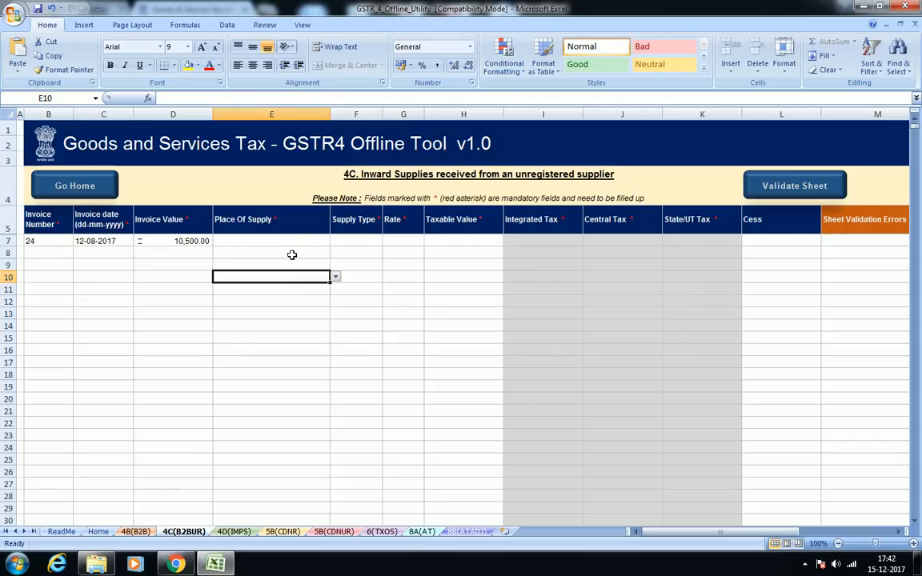
pyautogui.click(307, 240)
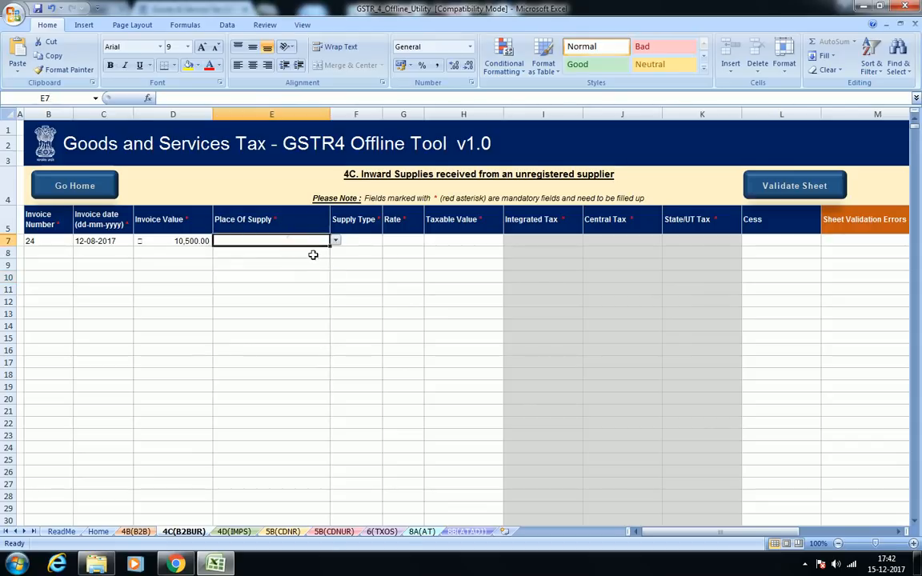
pyautogui.click(335, 241)
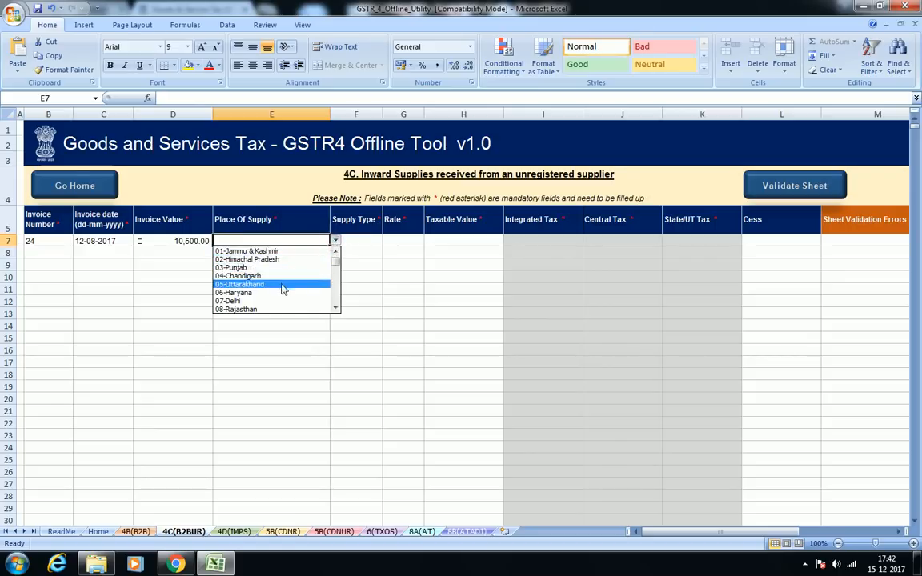
pyautogui.click(272, 309)
pyautogui.click(280, 312)
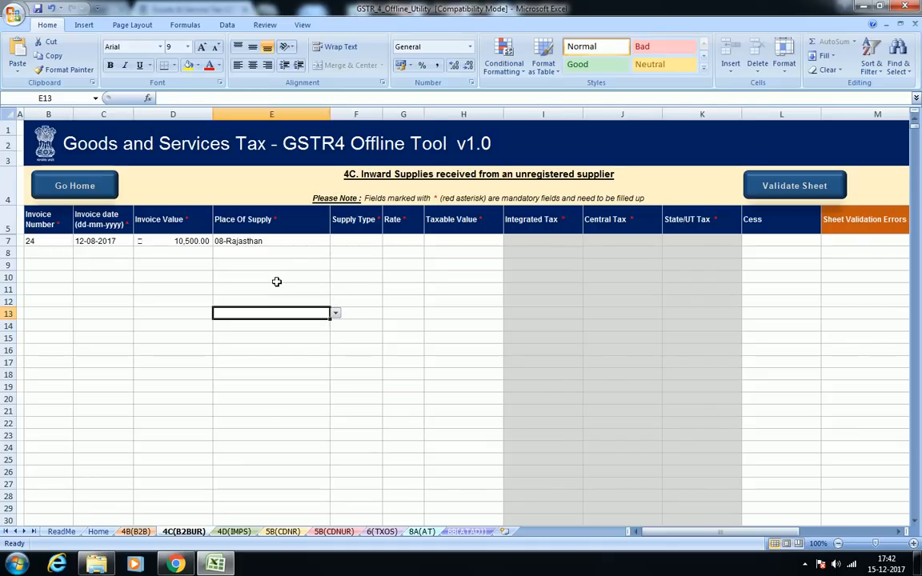
pyautogui.click(276, 280)
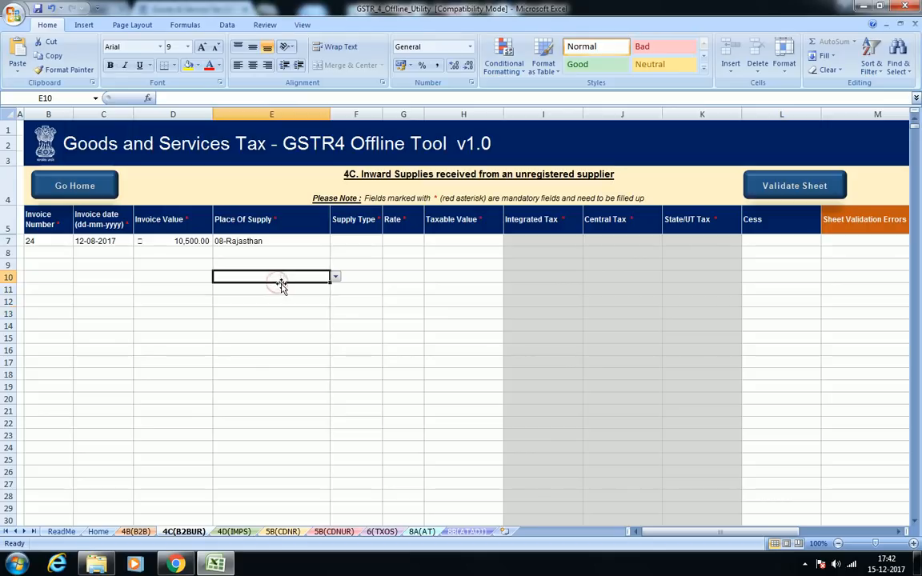
pyautogui.click(301, 242)
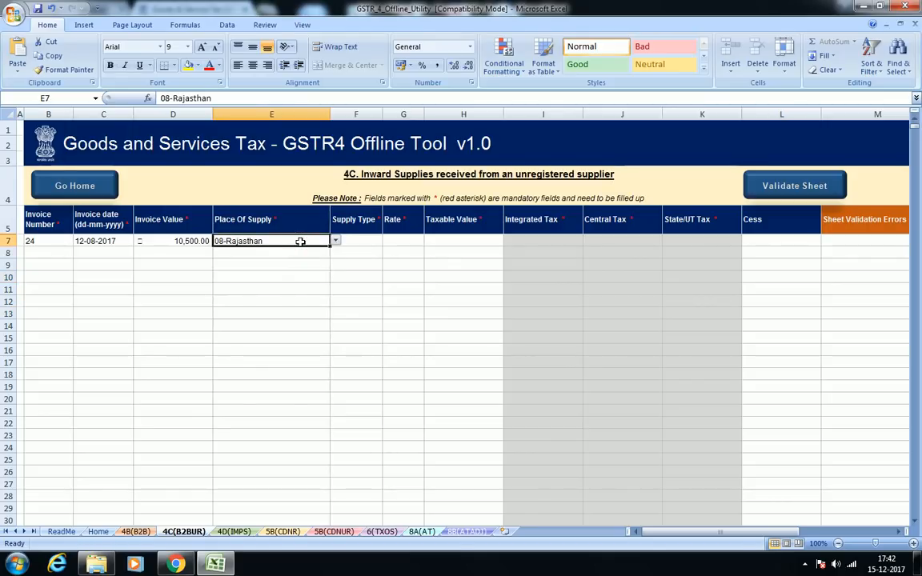
pyautogui.click(336, 242)
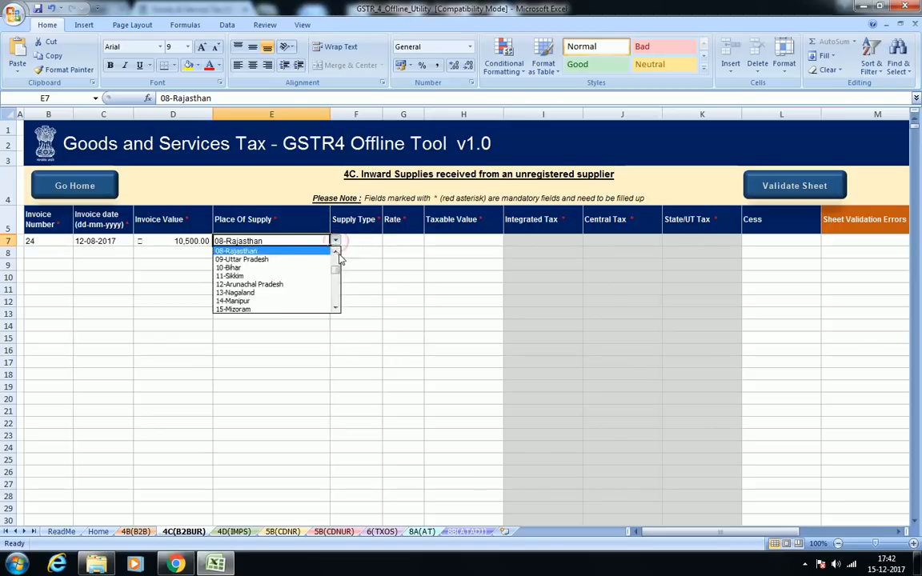
pyautogui.click(312, 253)
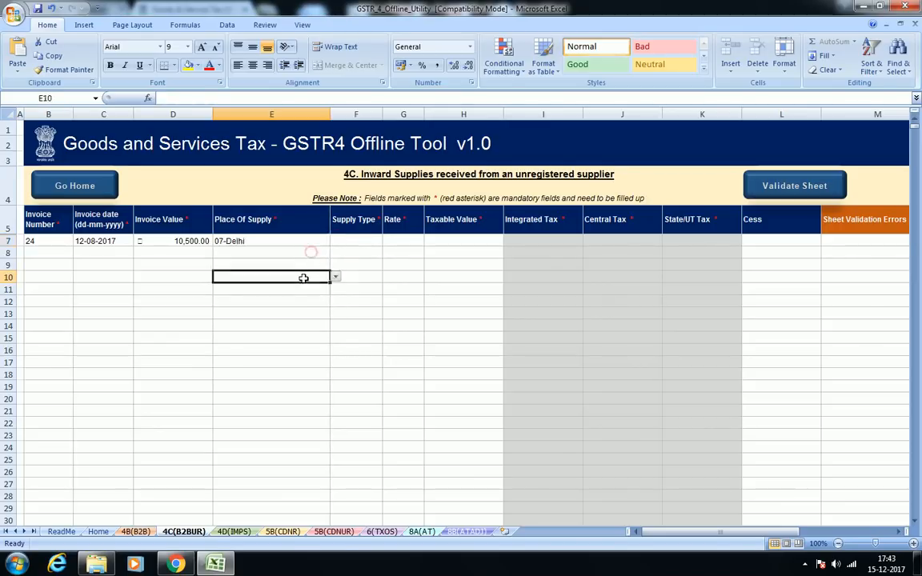
# - Choose Intra State as the supply type and 5 as the rate for row 7
pyautogui.click(354, 241)
pyautogui.click(389, 241)
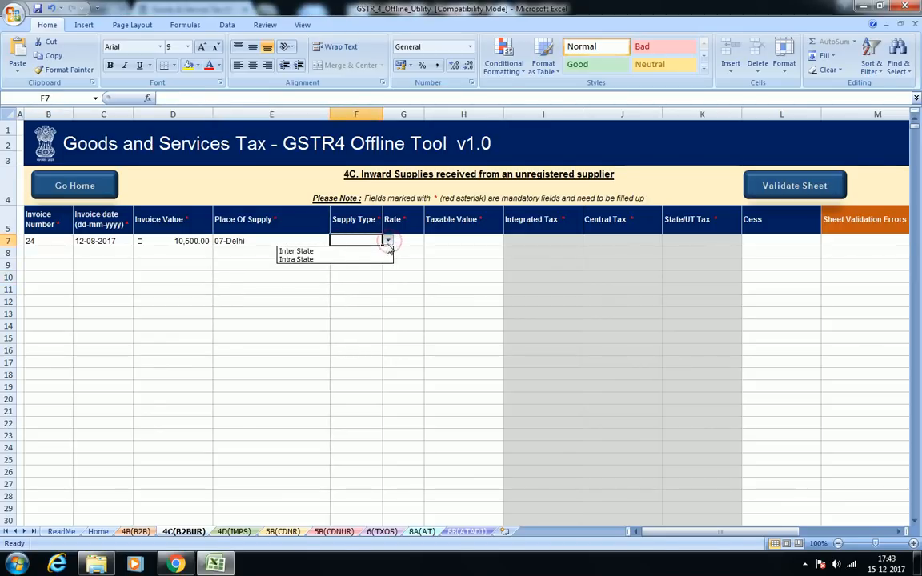
pyautogui.click(340, 260)
pyautogui.click(358, 276)
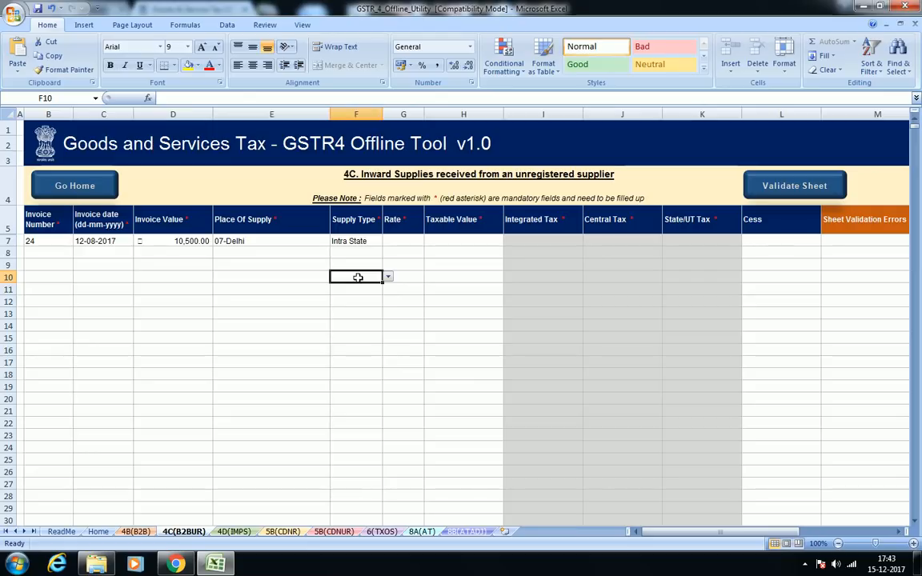
pyautogui.click(405, 244)
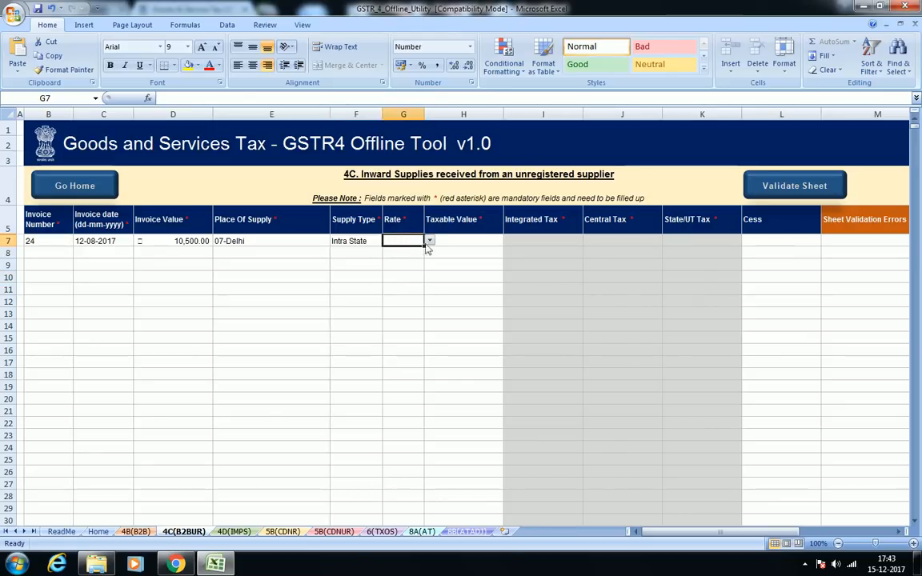
pyautogui.click(430, 241)
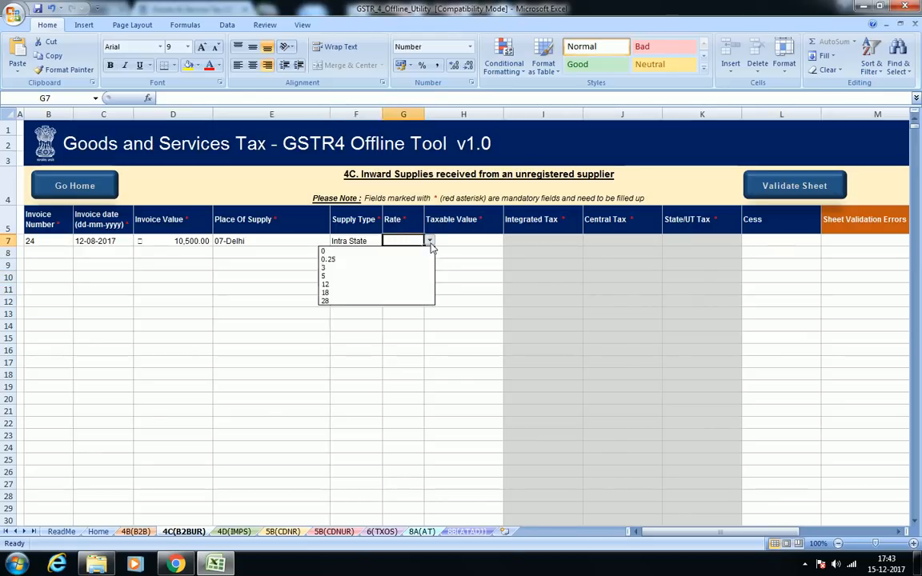
pyautogui.click(381, 276)
# - Enter taxable value 10000 for row 7, then return to the sheet's first columns
pyautogui.click(475, 241)
pyautogui.write('10000')
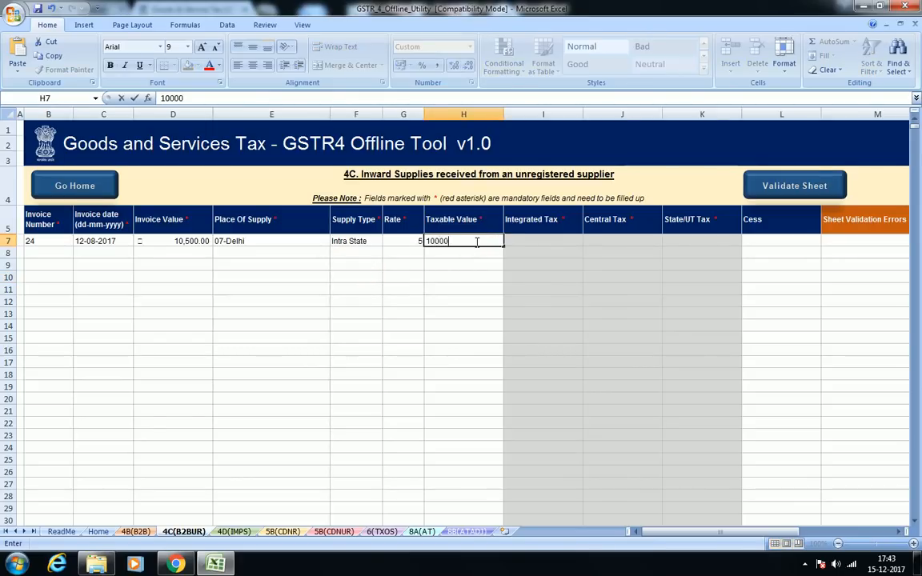
pyautogui.press('Return')
pyautogui.press('Up')
pyautogui.press('Right')
pyautogui.press('Right')
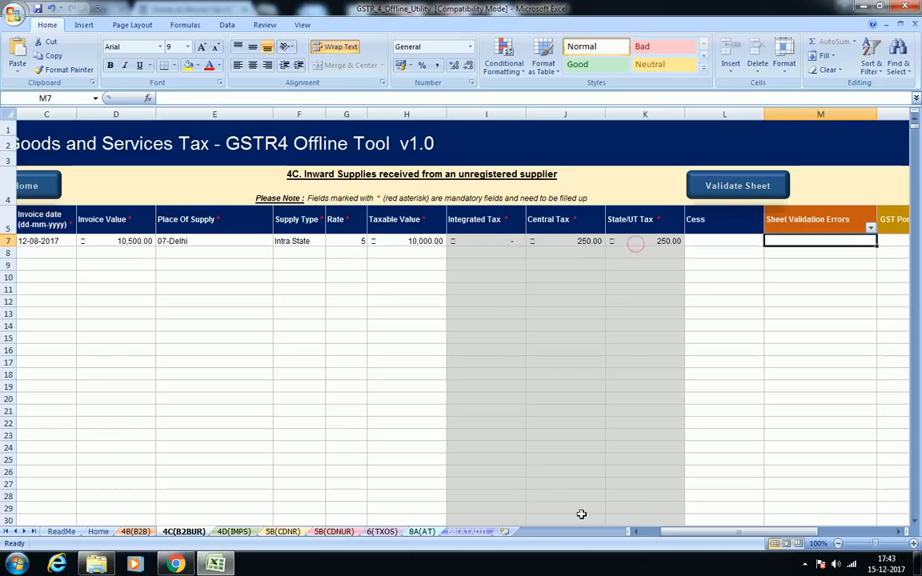
pyautogui.click(644, 532)
pyautogui.click(270, 333)
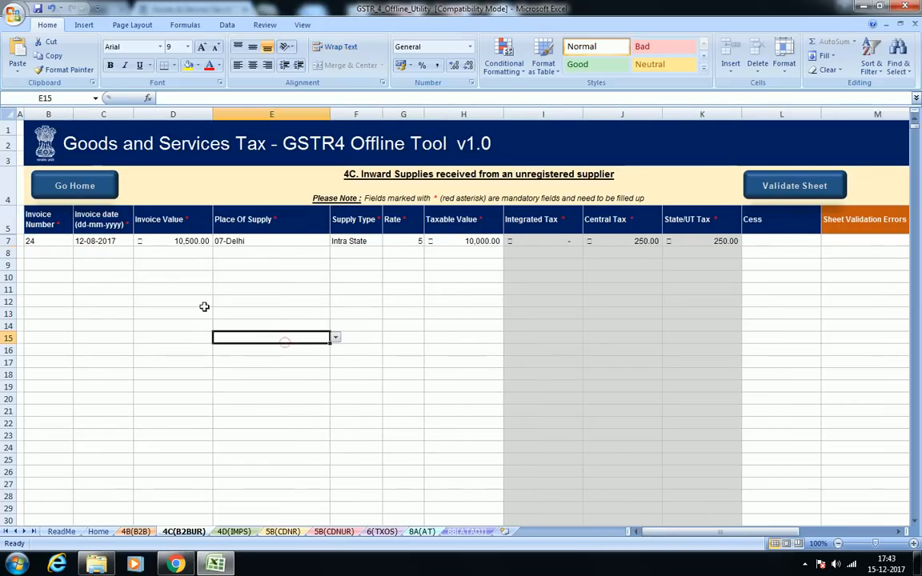
pyautogui.click(185, 301)
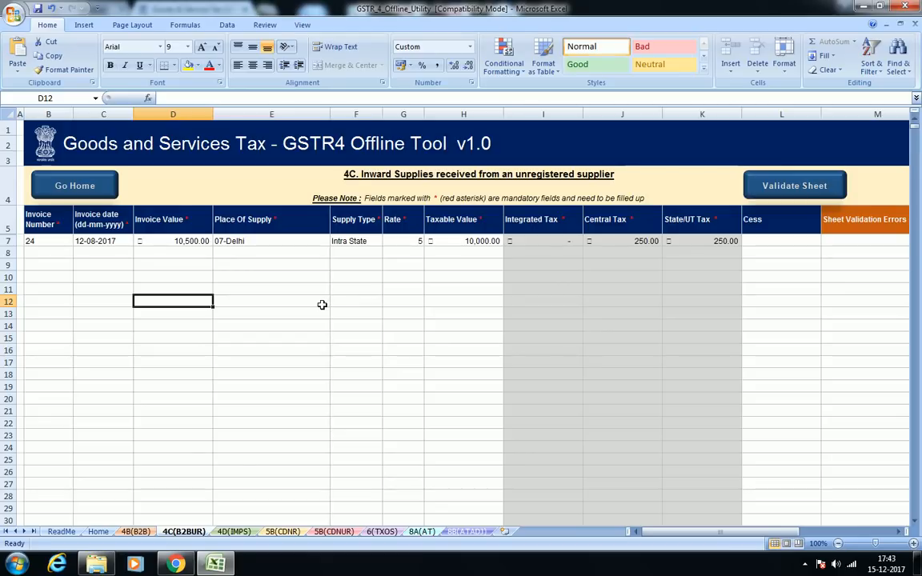
pyautogui.click(46, 279)
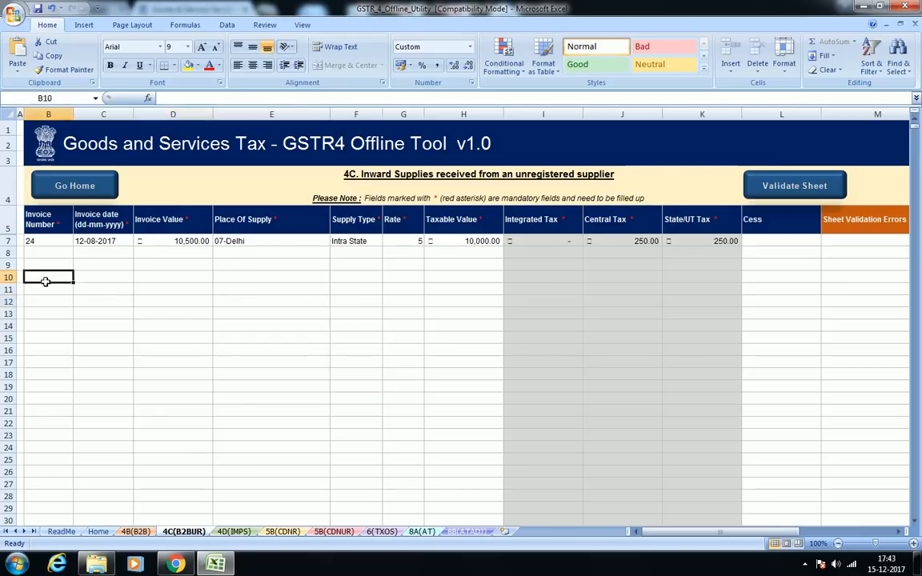
pyautogui.click(266, 289)
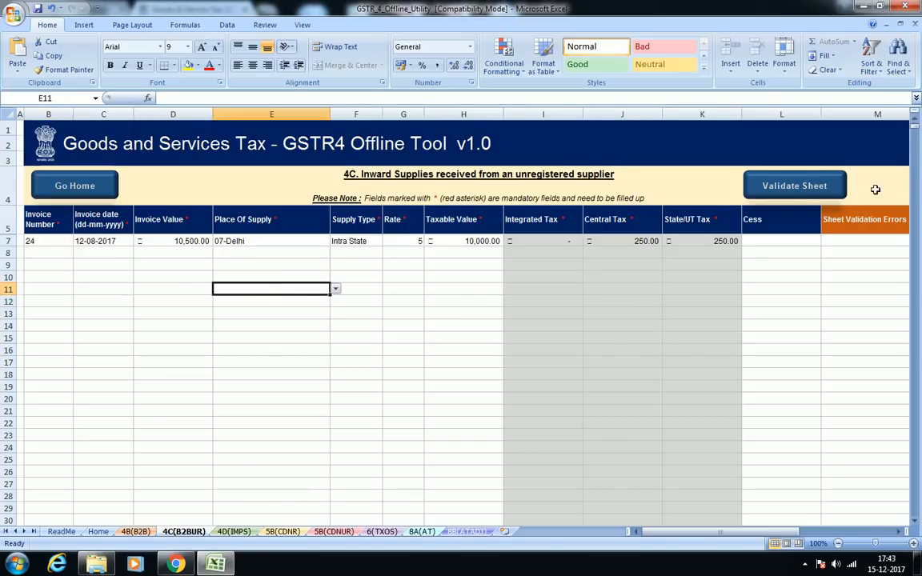
# - Validate the 4C(B2BUR) sheet, dismiss the success message, and go to the 4D(IMPS) sheet
pyautogui.click(724, 185)
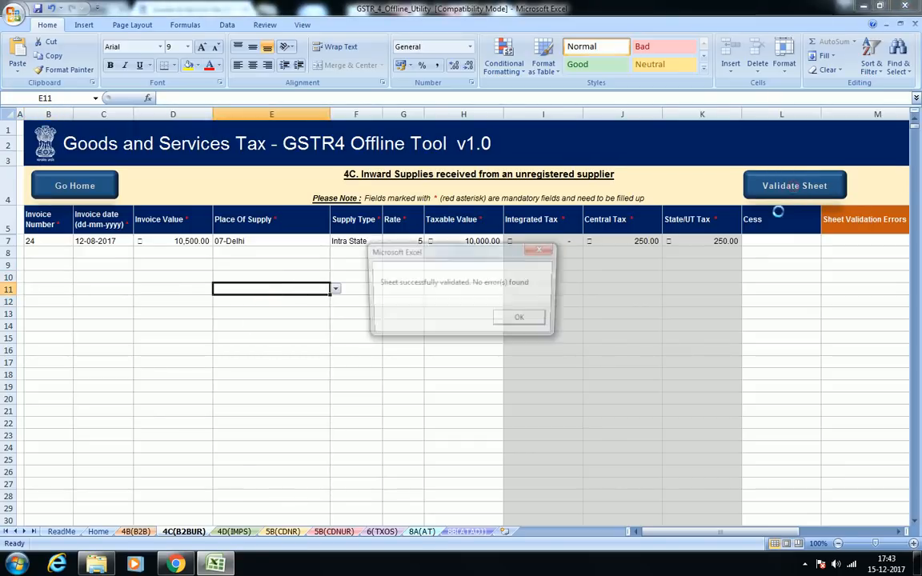
pyautogui.click(520, 319)
pyautogui.click(376, 398)
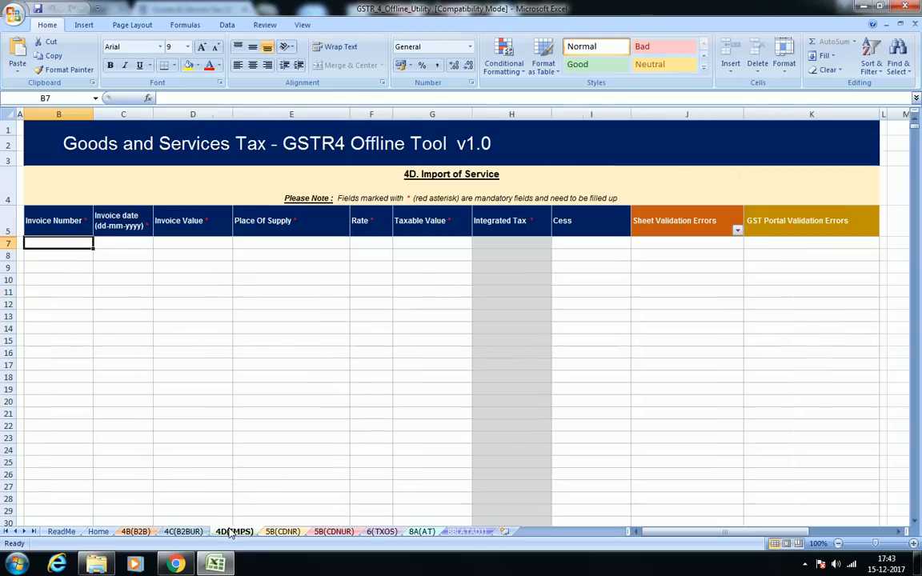
pyautogui.click(233, 531)
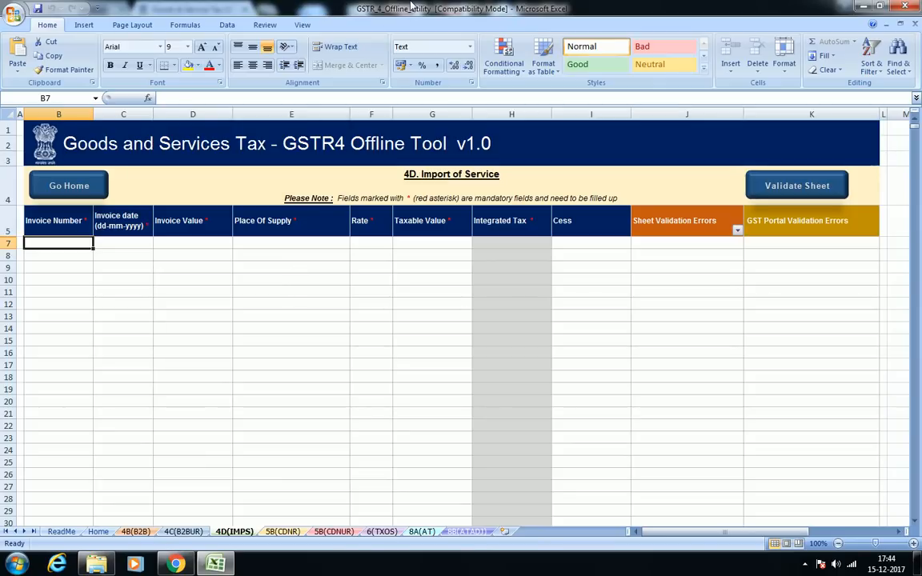
# - Enter invoice number 26, date 01-08-2017 and invoice value 11,800 in row 7
pyautogui.write('26')
pyautogui.press('Return')
pyautogui.press('Up')
pyautogui.press('Right')
pyautogui.write('01')
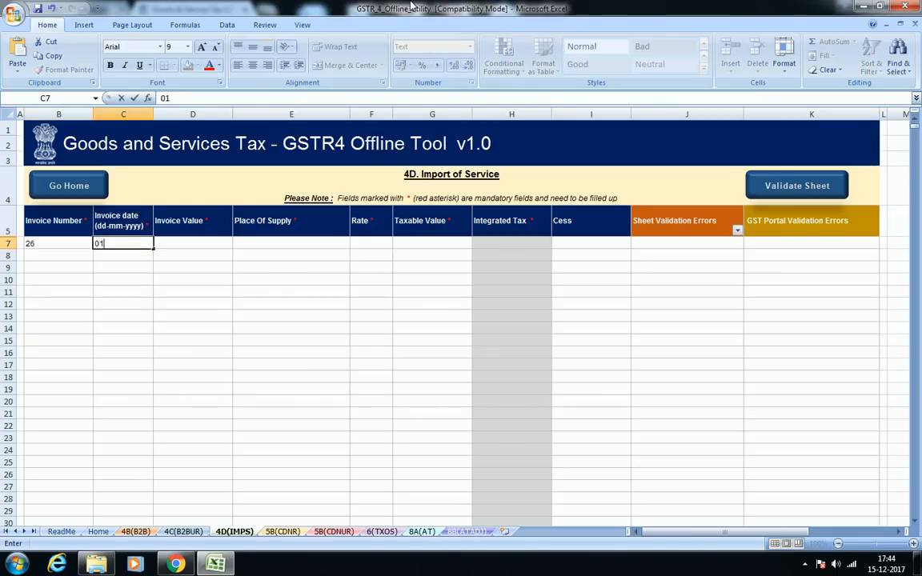
pyautogui.write('-08-2017')
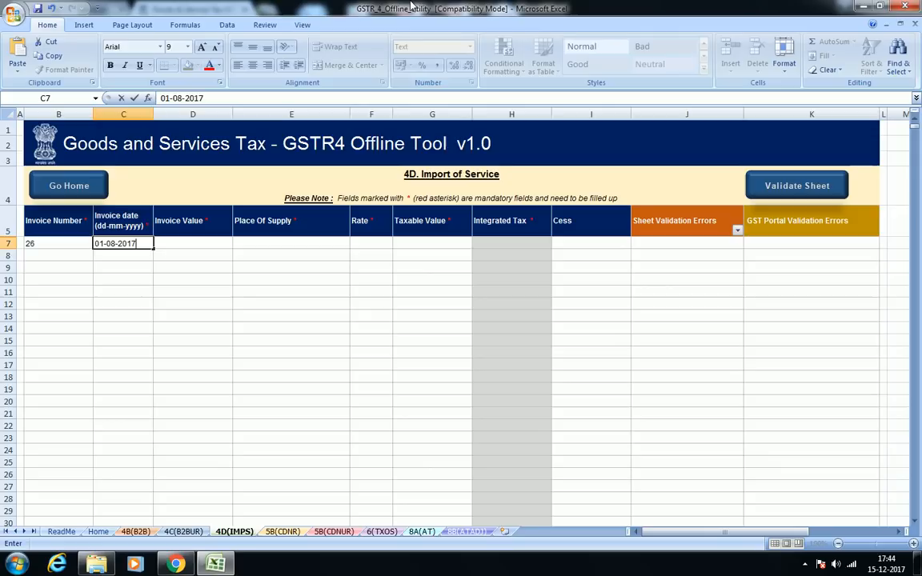
pyautogui.press('Tab')
pyautogui.write('100')
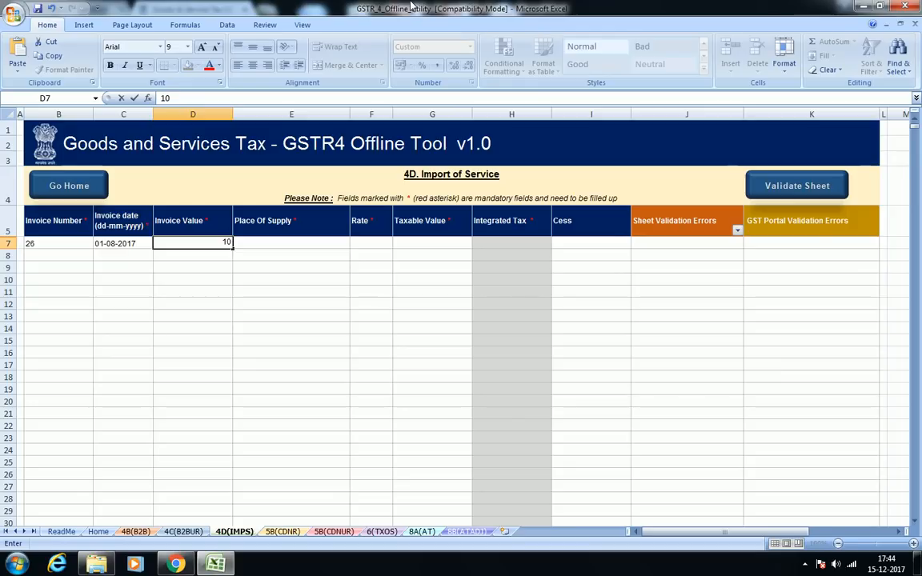
pyautogui.press('BackSpace')
pyautogui.write('11,800')
pyautogui.press('Return')
pyautogui.press('Up')
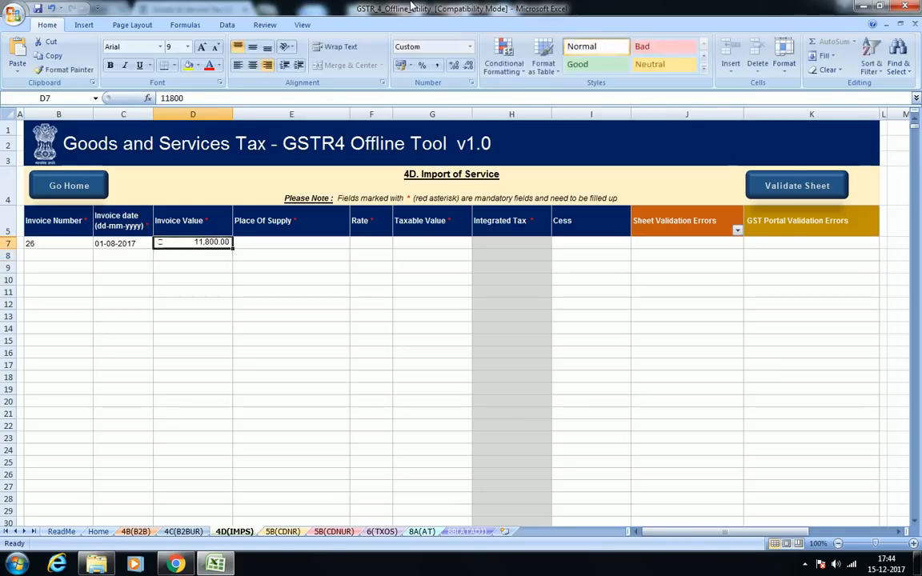
pyautogui.press('Right')
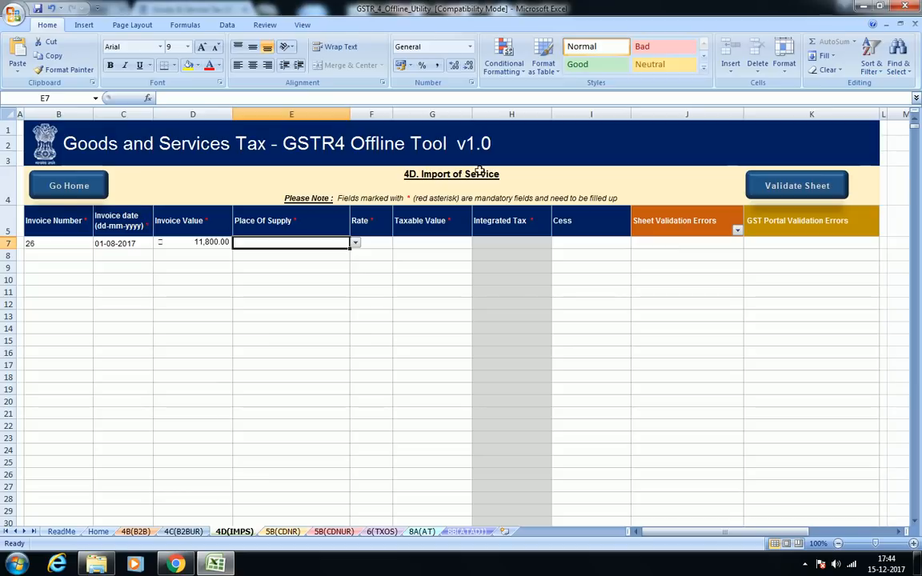
# - Set place of supply 07-Delhi, rate 18 and taxable value 10,000 for row 7
pyautogui.click(354, 242)
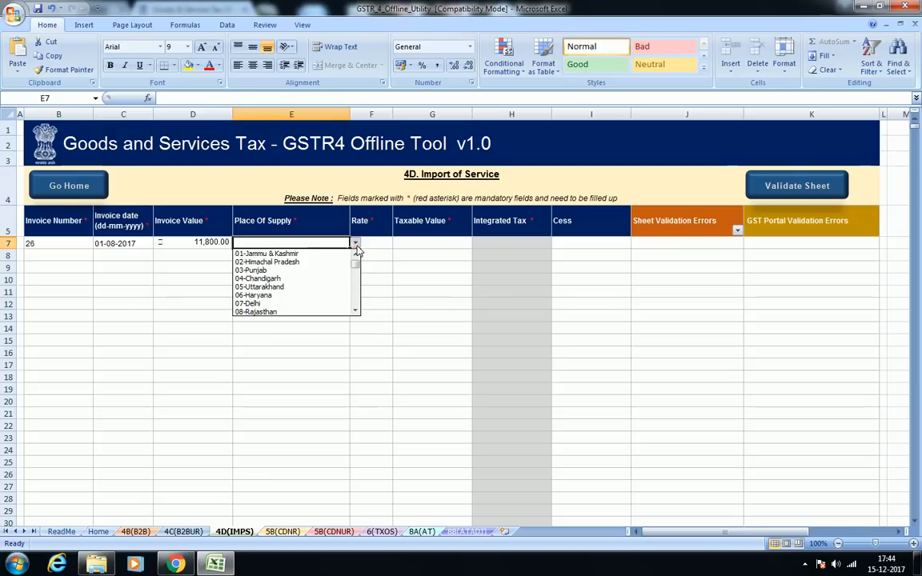
pyautogui.click(336, 304)
pyautogui.click(334, 305)
pyautogui.click(381, 246)
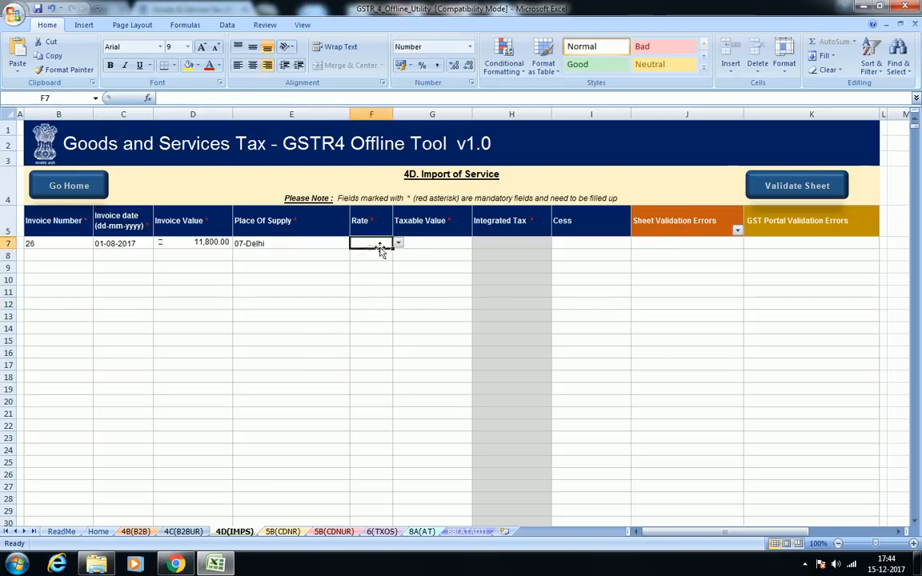
pyautogui.click(397, 243)
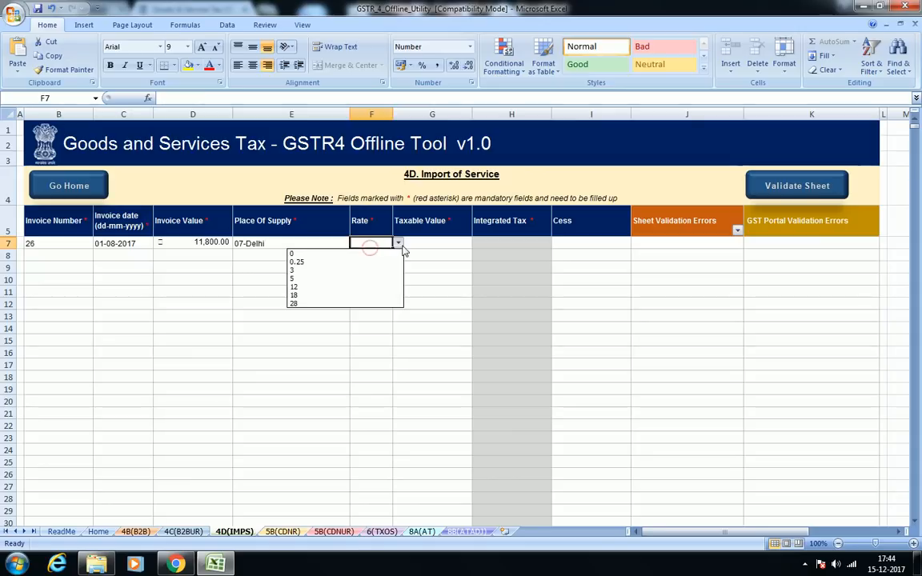
pyautogui.click(328, 295)
pyautogui.click(371, 290)
pyautogui.click(420, 247)
pyautogui.write('1')
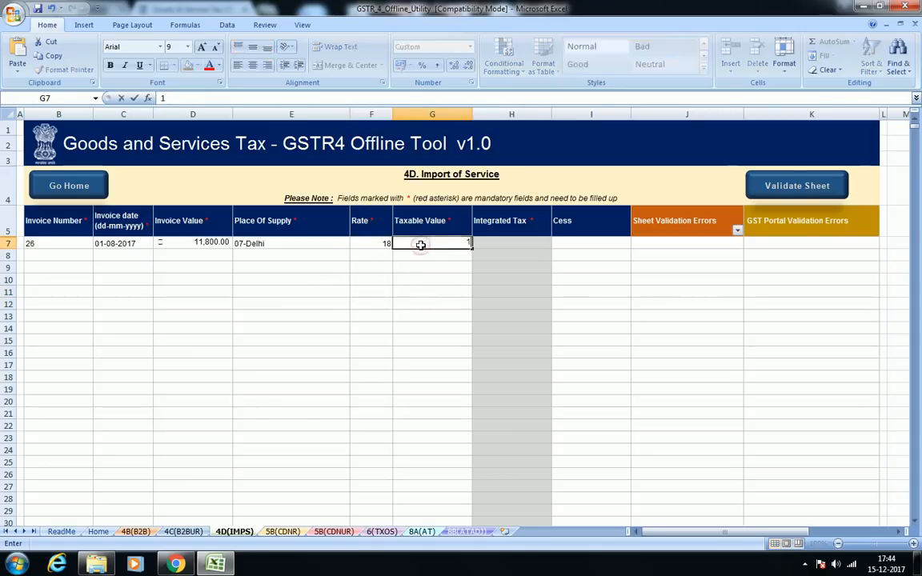
pyautogui.write('0,0000')
pyautogui.press('Return')
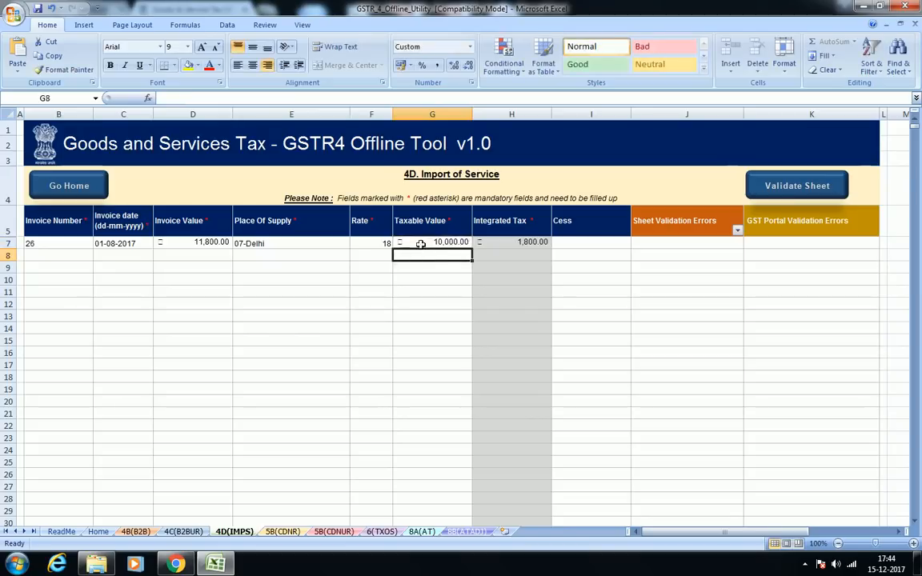
pyautogui.click(602, 262)
pyautogui.click(345, 292)
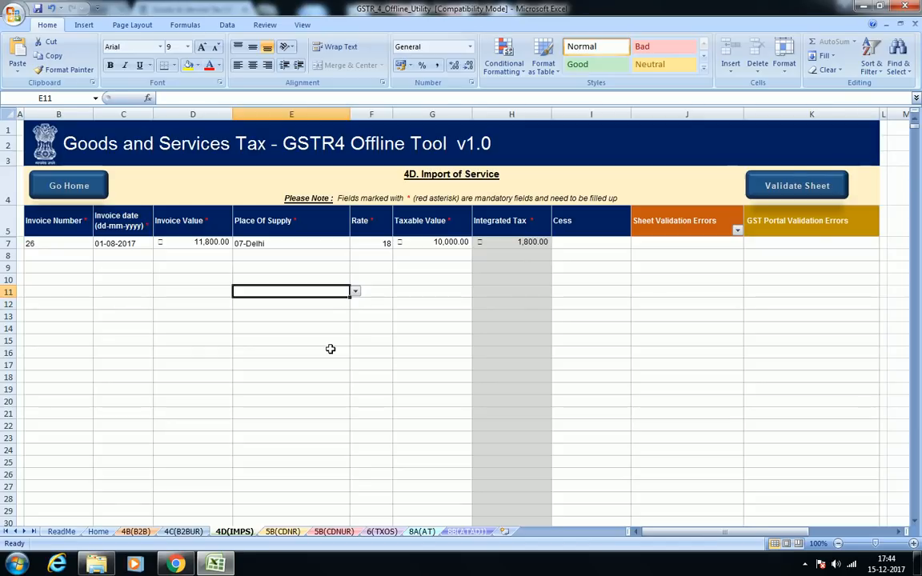
# - Validate the 4D sheet without errors and switch to the 5B(CDNR) sheet
pyautogui.click(817, 186)
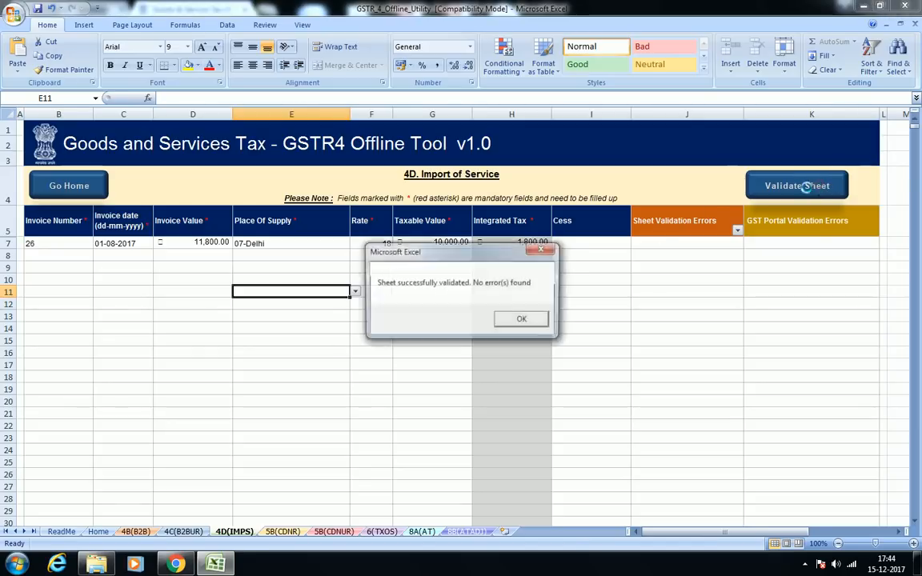
pyautogui.click(522, 320)
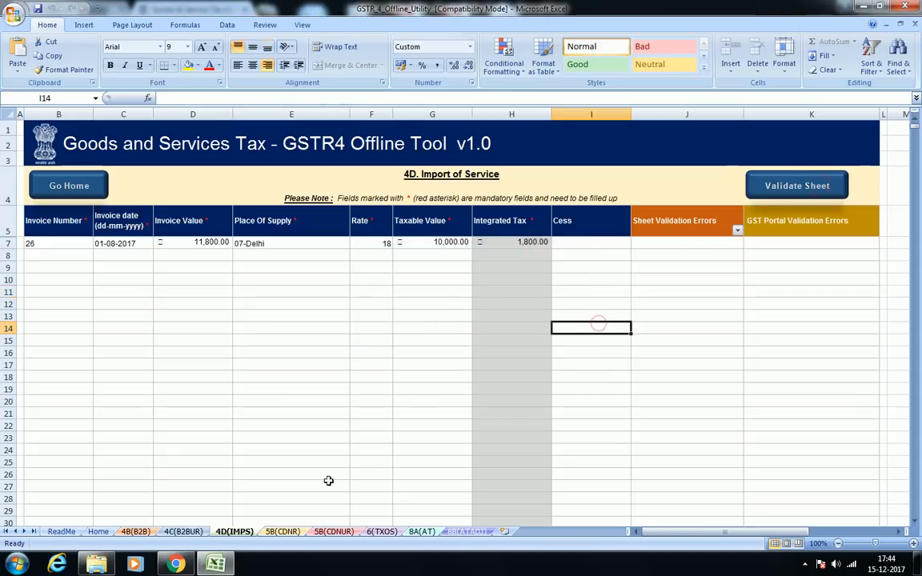
pyautogui.click(282, 531)
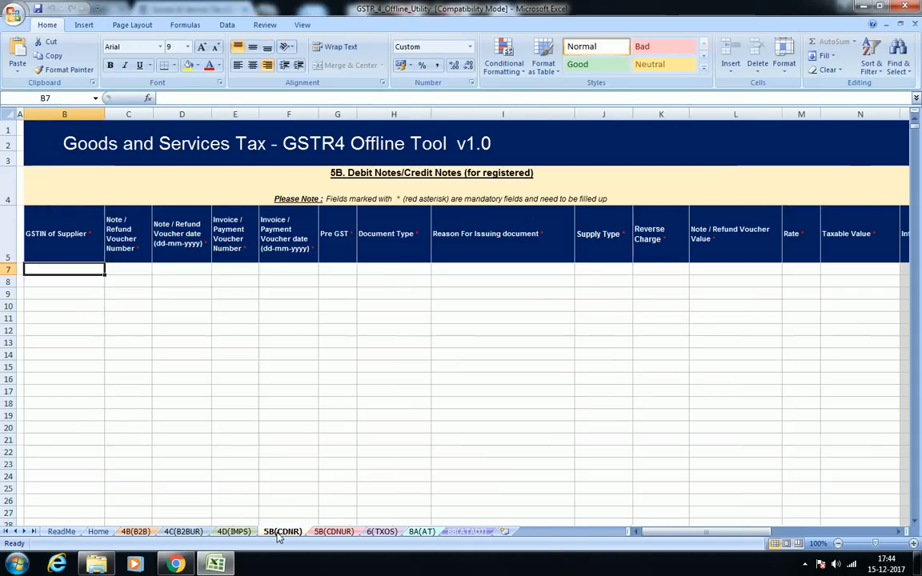
# - Enter the supplier's GSTIN in cell B7 of the 5B(CDNR) sheet
pyautogui.click(300, 415)
pyautogui.click(198, 269)
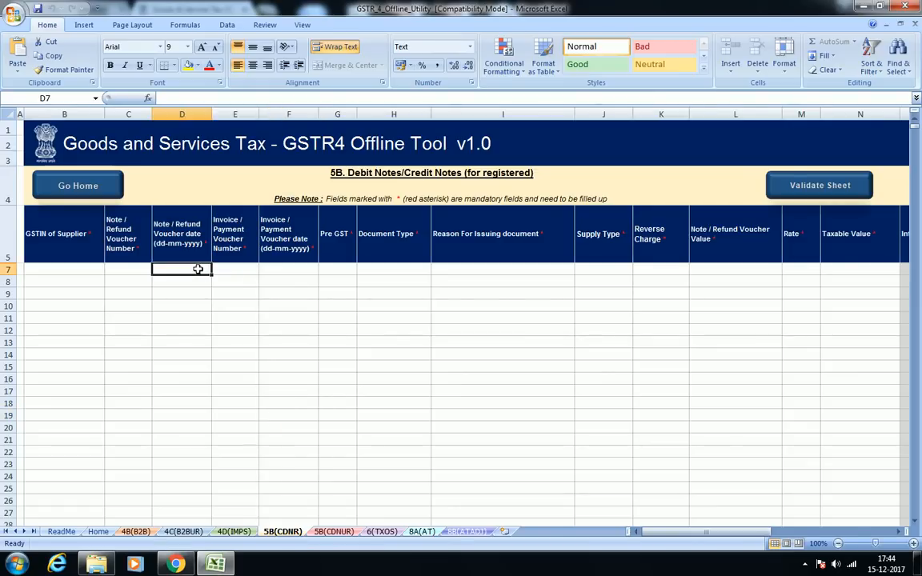
pyautogui.press('Home')
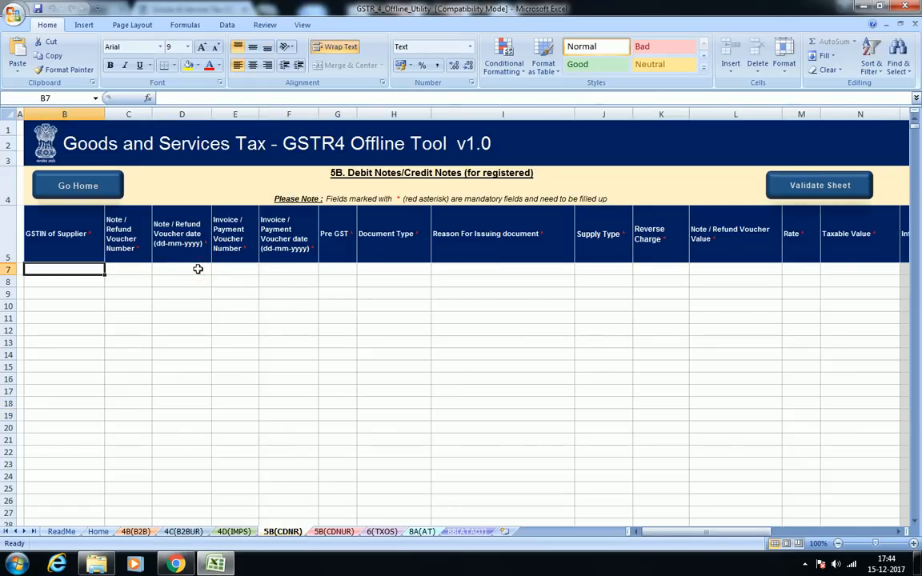
pyautogui.click(70, 299)
pyautogui.click(68, 275)
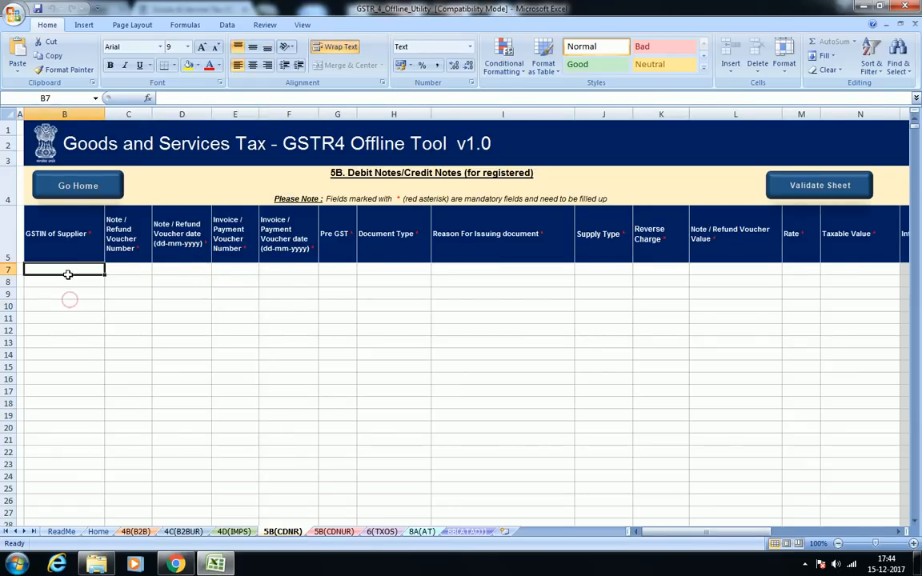
pyautogui.click(136, 271)
pyautogui.click(83, 267)
pyautogui.click(56, 303)
pyautogui.click(64, 272)
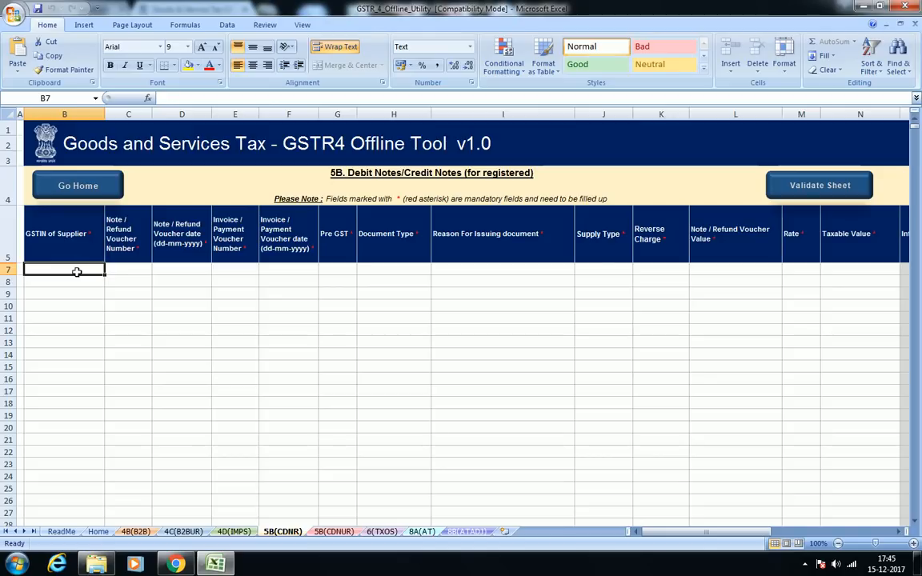
pyautogui.write('07')
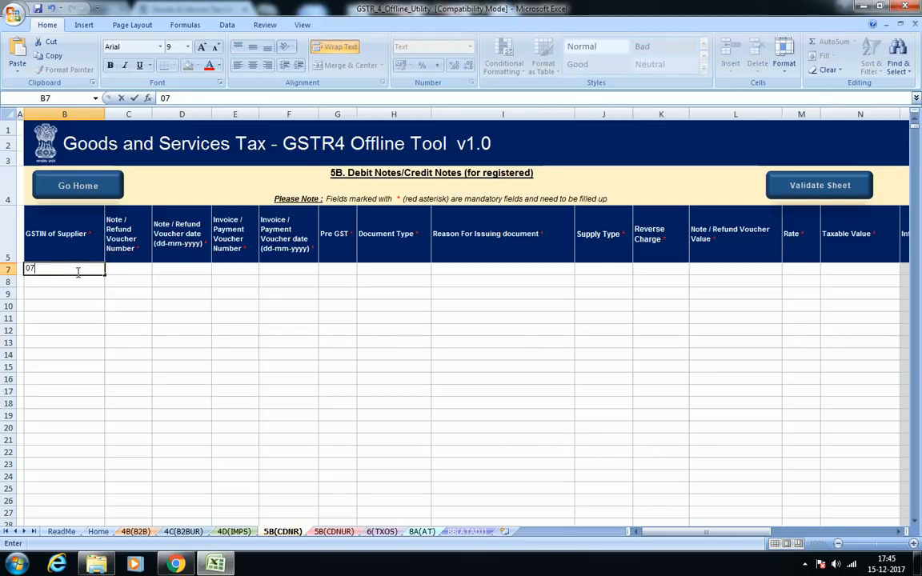
pyautogui.write('ASDRF1256')
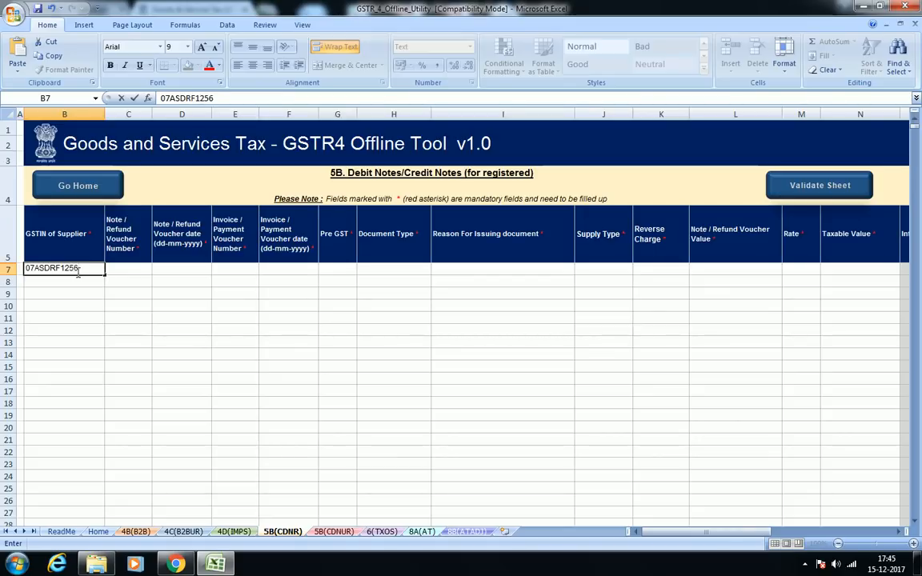
pyautogui.write('R1zT')
pyautogui.press('Return')
# - Enter note number 25 and note date 20-08-2017 in row 7
pyautogui.click(77, 269)
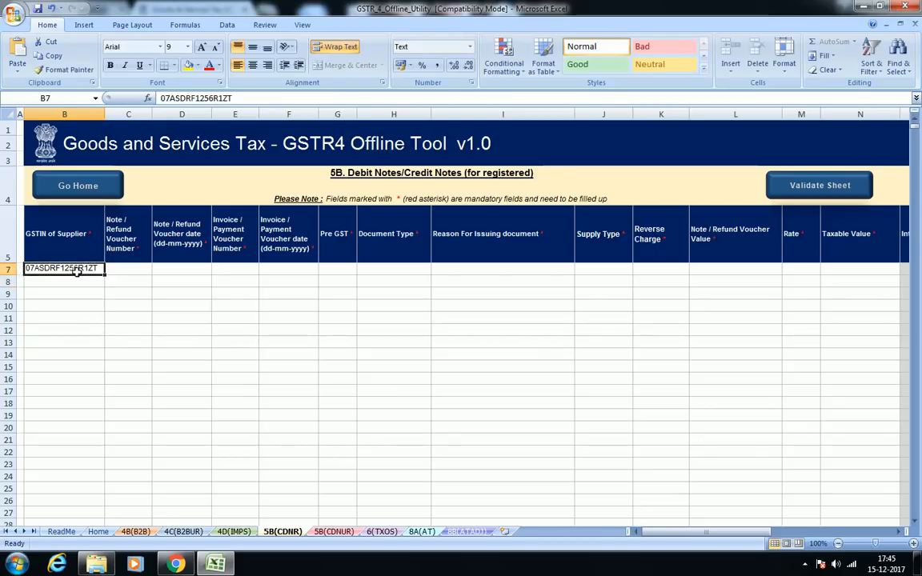
pyautogui.press('Tab')
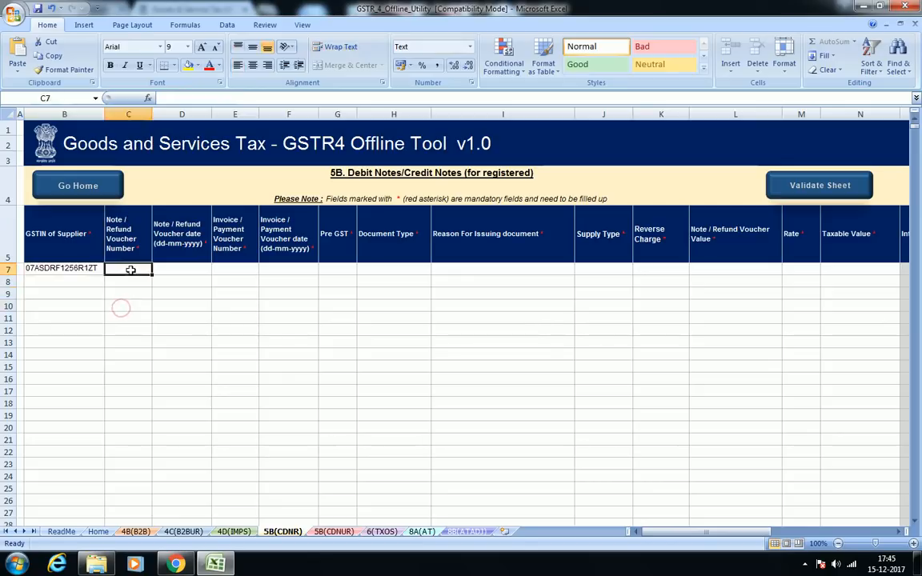
pyautogui.write('25')
pyautogui.press('Tab')
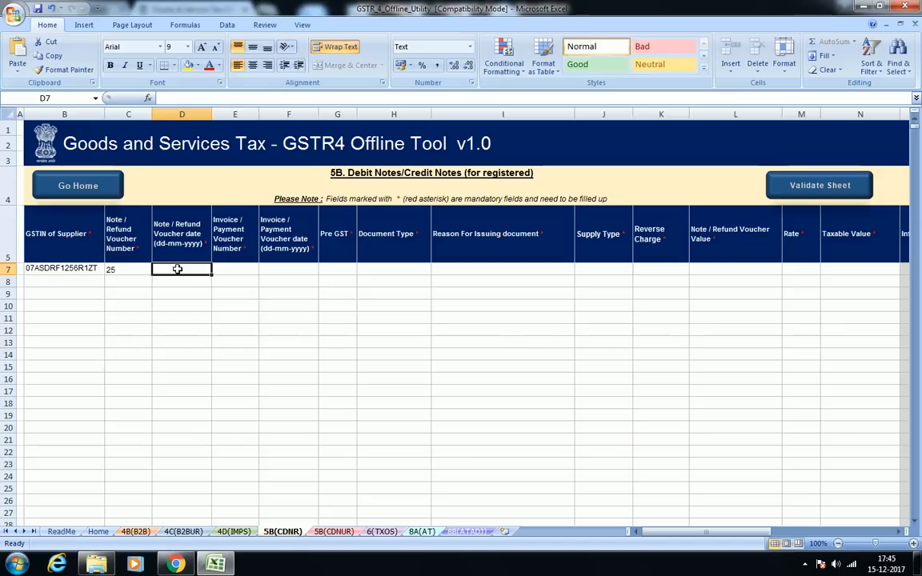
pyautogui.write('20-08')
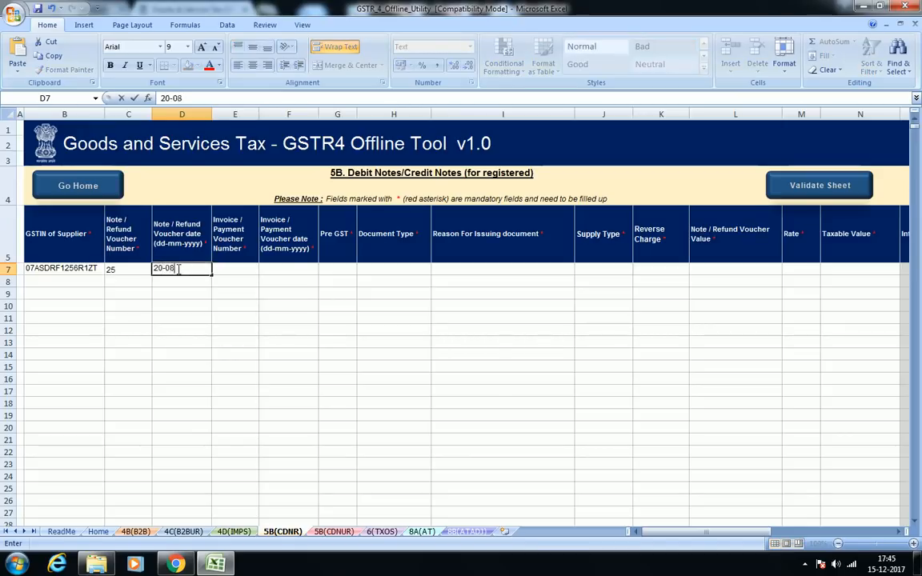
pyautogui.write('-2017')
pyautogui.press('Tab')
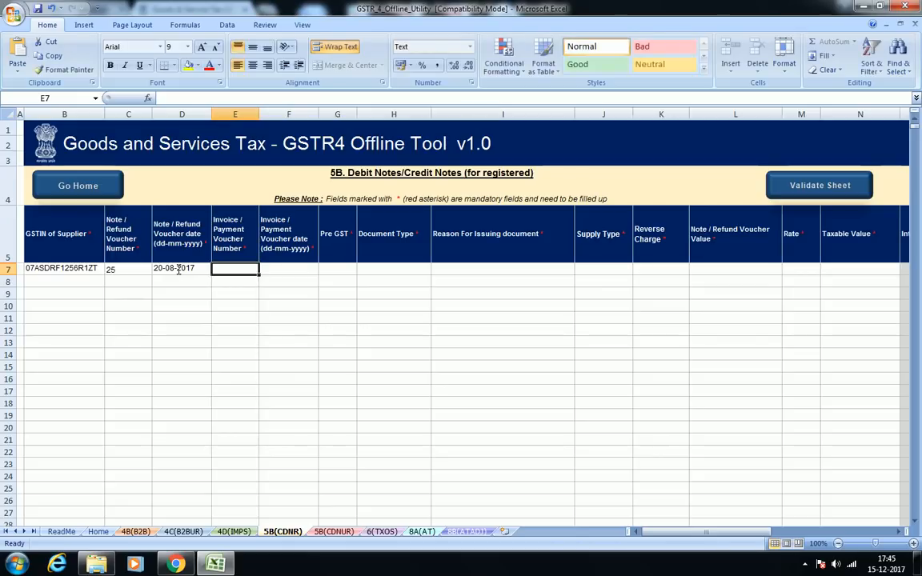
pyautogui.click(226, 293)
pyautogui.click(240, 270)
# - Enter invoice number 23 and invoice date 10-07-2017 in row 7
pyautogui.write('23')
pyautogui.press('Tab')
pyautogui.click(276, 282)
pyautogui.click(272, 271)
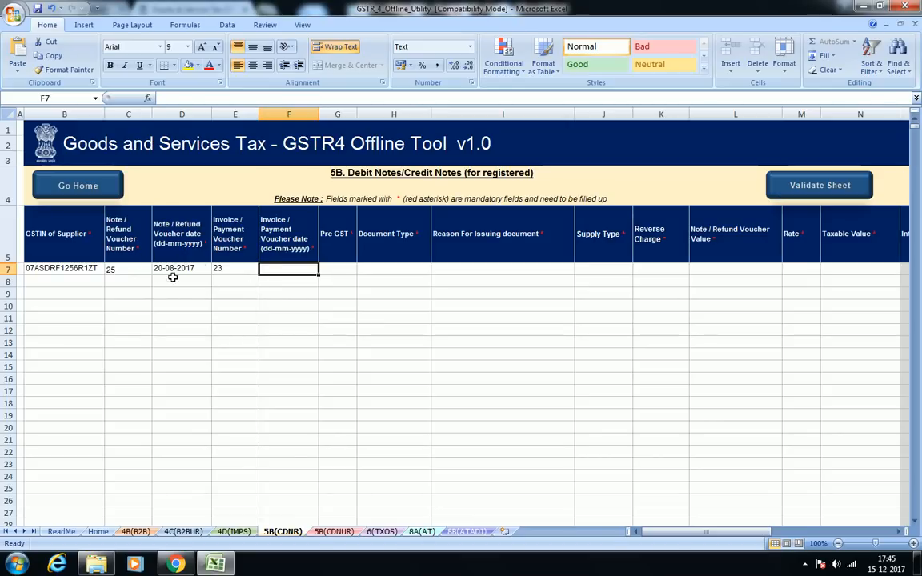
pyautogui.click(288, 292)
pyautogui.click(285, 269)
pyautogui.click(285, 284)
pyautogui.click(290, 268)
pyautogui.click(291, 284)
pyautogui.click(293, 269)
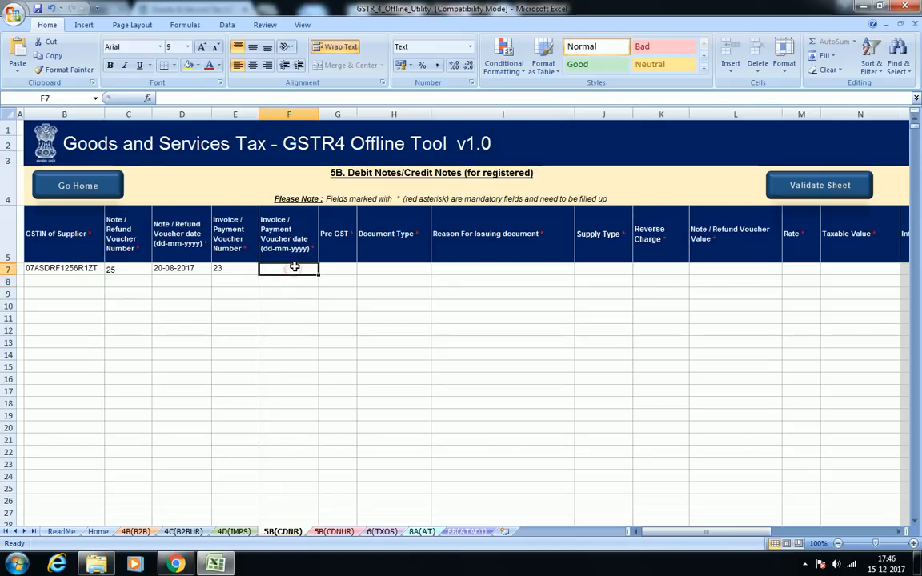
pyautogui.write('10')
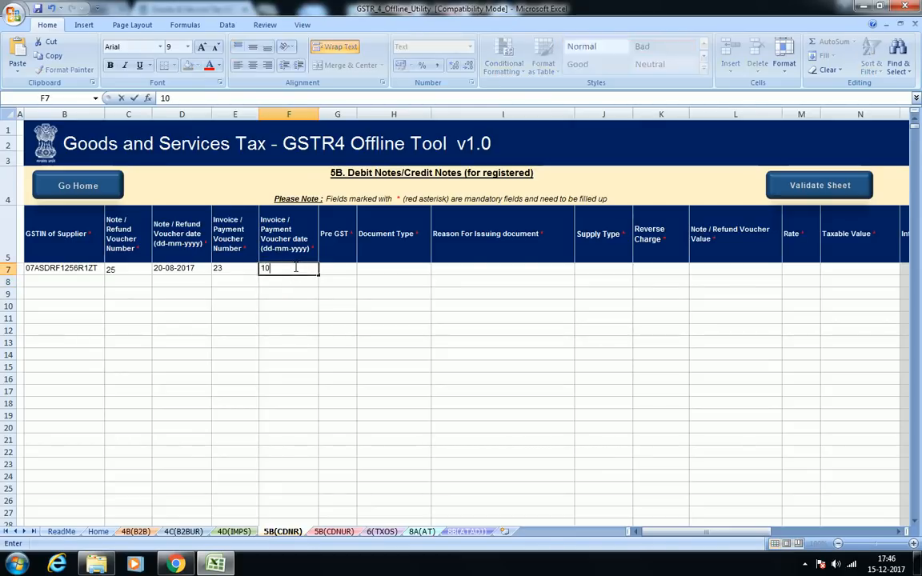
pyautogui.write('-07-2017')
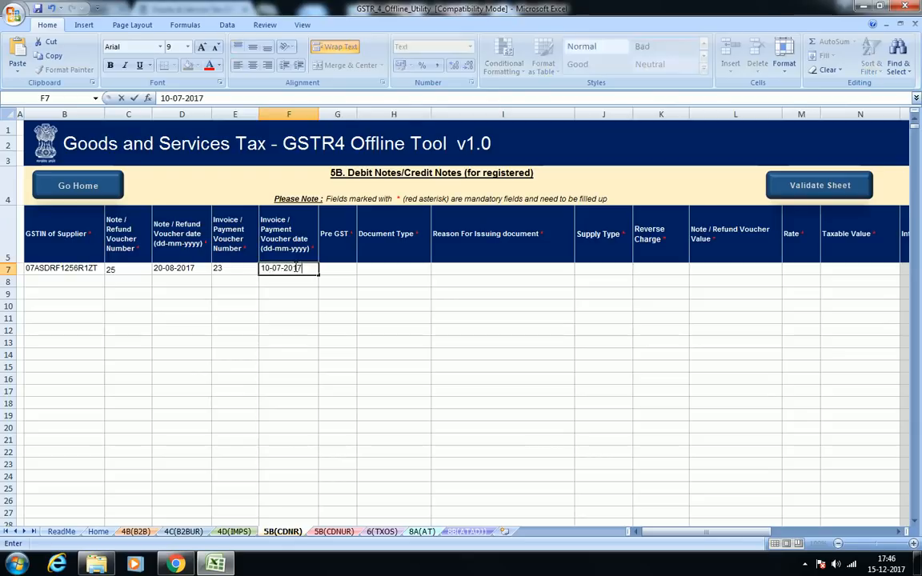
pyautogui.press('Tab')
# - Check the entered date and scroll across to view row 7's validation error columns
pyautogui.click(340, 328)
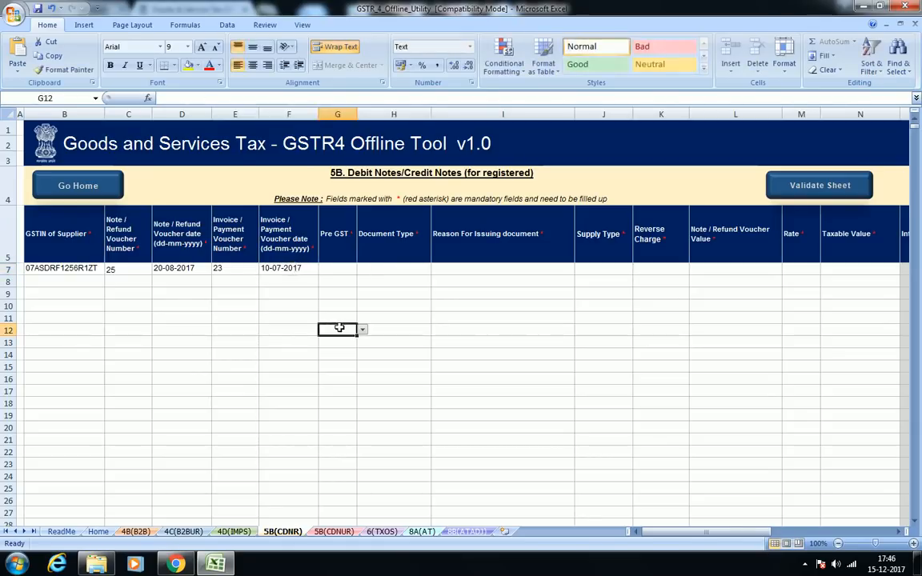
pyautogui.click(348, 271)
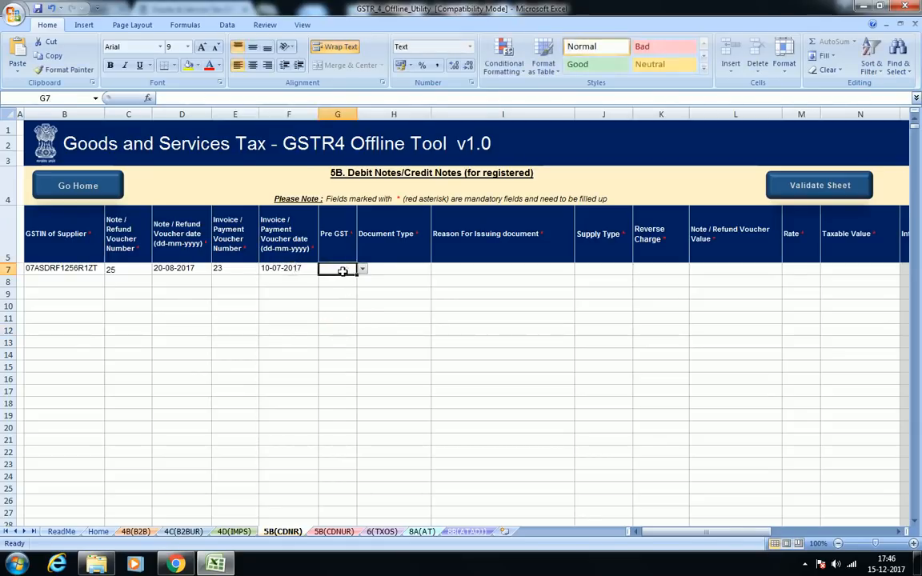
pyautogui.click(300, 269)
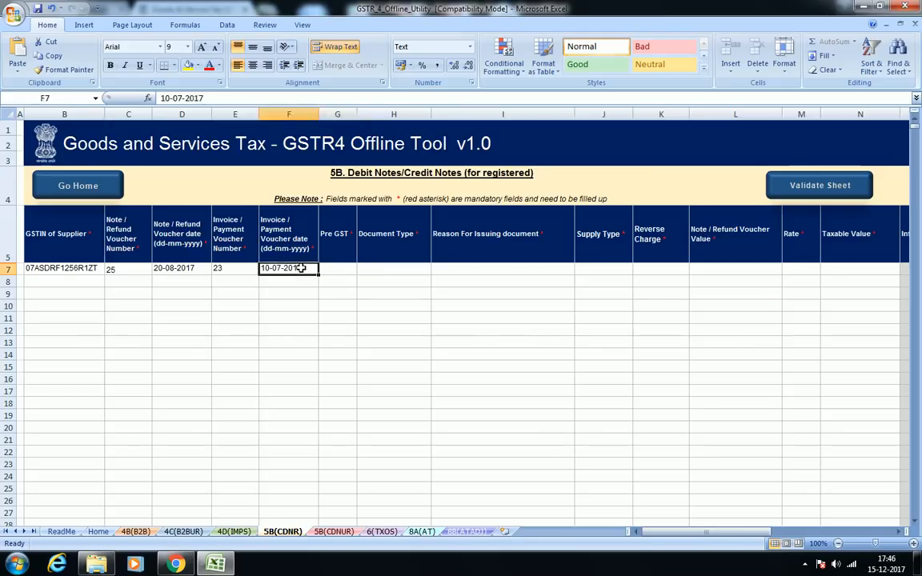
pyautogui.click(540, 298)
pyautogui.press('Right')
pyautogui.press('Right')
pyautogui.press('Right')
pyautogui.press('Right')
pyautogui.press('Right')
pyautogui.press('Right')
pyautogui.press('Right')
pyautogui.press('Right')
pyautogui.press('Right')
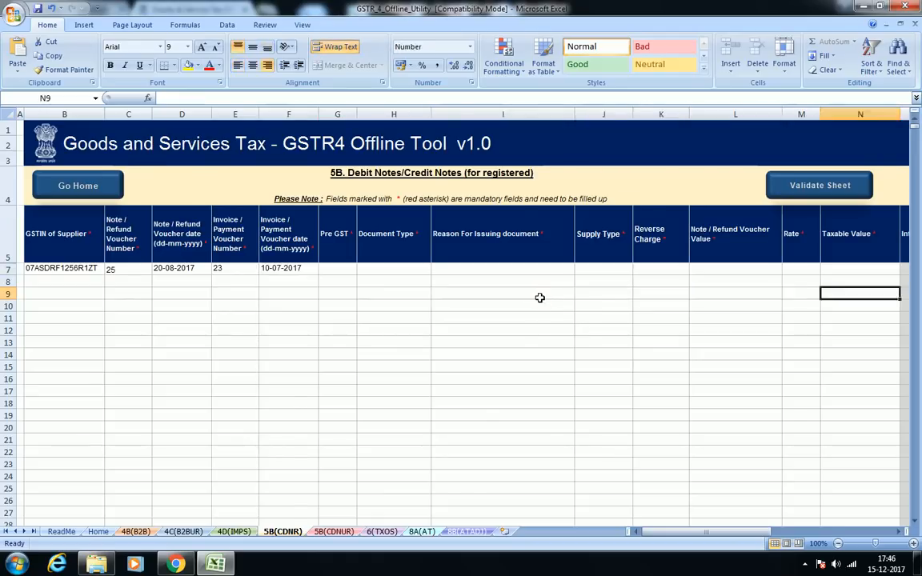
pyautogui.press('Left')
pyautogui.press('Left')
pyautogui.press('Left')
pyautogui.press('Left')
pyautogui.press('Left')
pyautogui.press('Left')
pyautogui.press('Left')
pyautogui.press('Left')
pyautogui.press('Left')
pyautogui.press('Left')
pyautogui.press('Left')
pyautogui.press('Left')
pyautogui.press('Left')
pyautogui.press('Left')
pyautogui.press('Left')
pyautogui.press('Left')
pyautogui.press('Left')
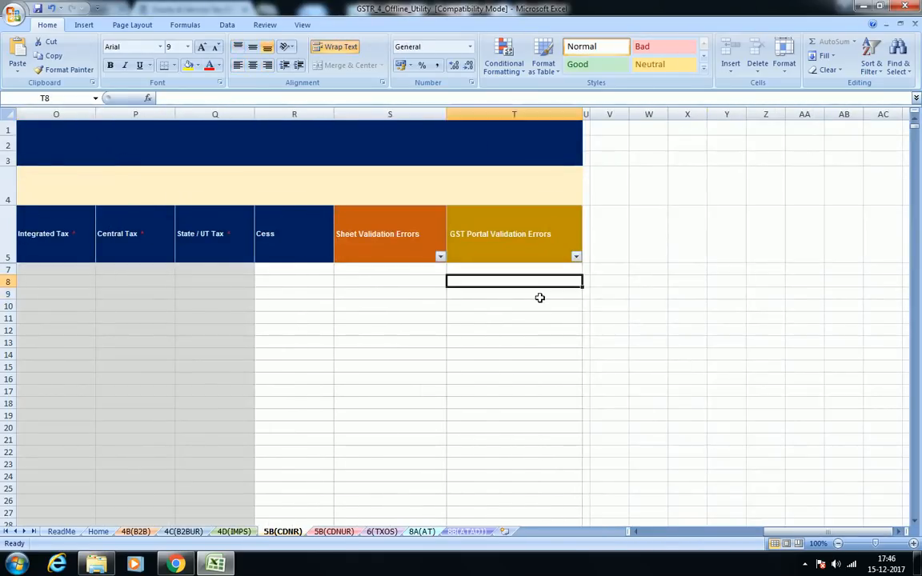
pyautogui.click(719, 532)
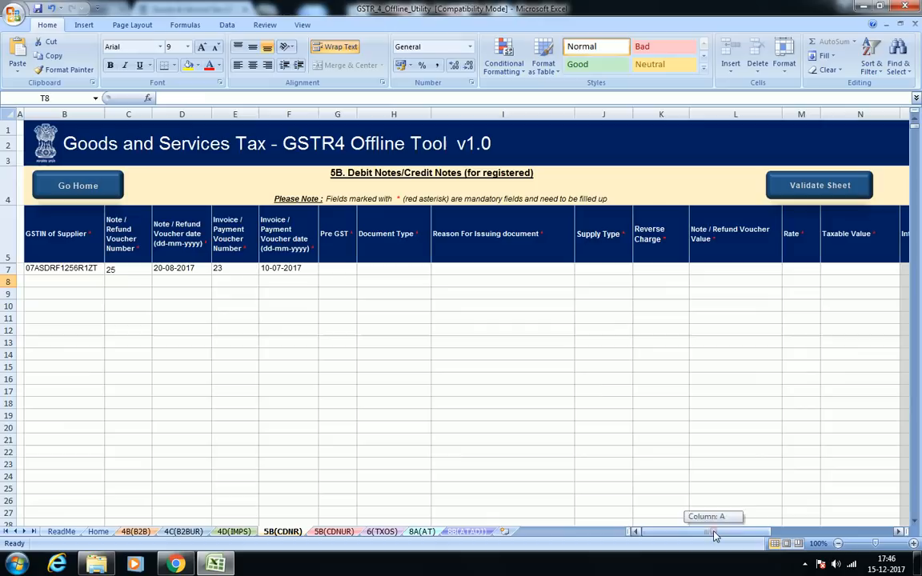
pyautogui.click(342, 293)
pyautogui.click(339, 269)
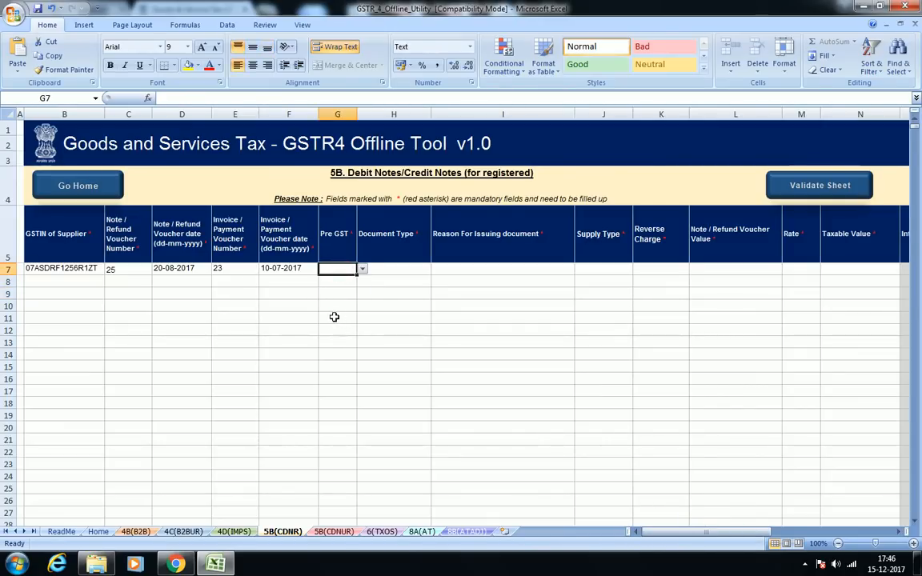
pyautogui.moveTo(668, 537); pyautogui.dragTo(706, 537)
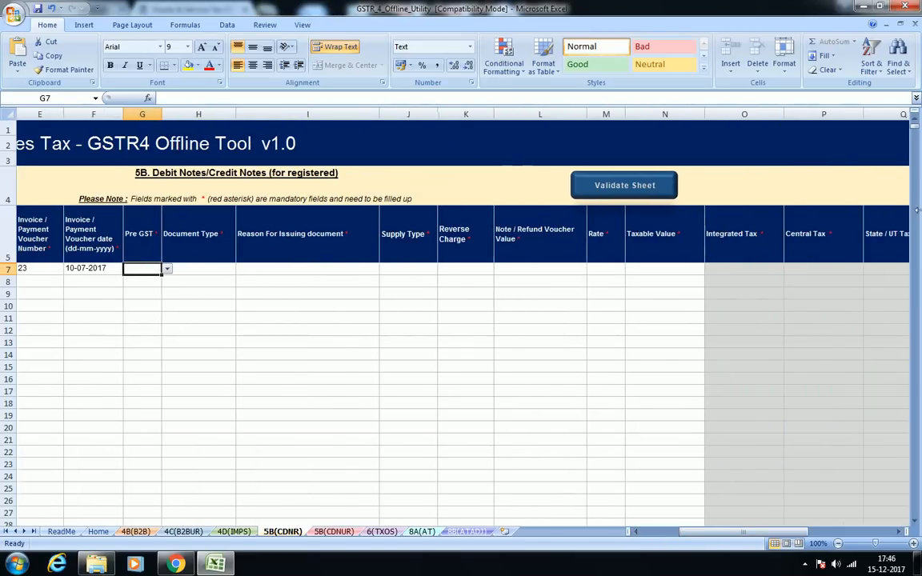
# - Set the document type in cell H7 to Debit Note
pyautogui.moveTo(712, 531); pyautogui.dragTo(629, 528)
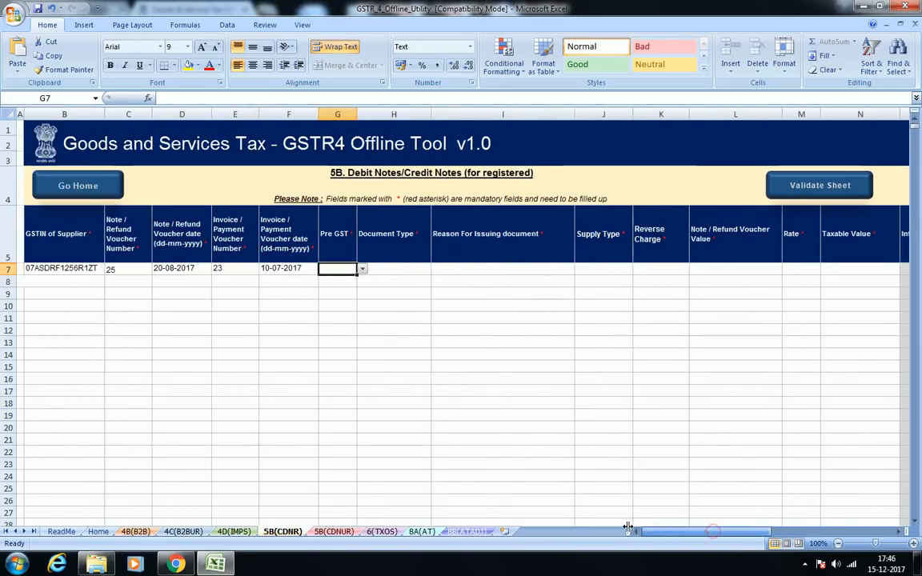
pyautogui.click(378, 354)
pyautogui.click(344, 271)
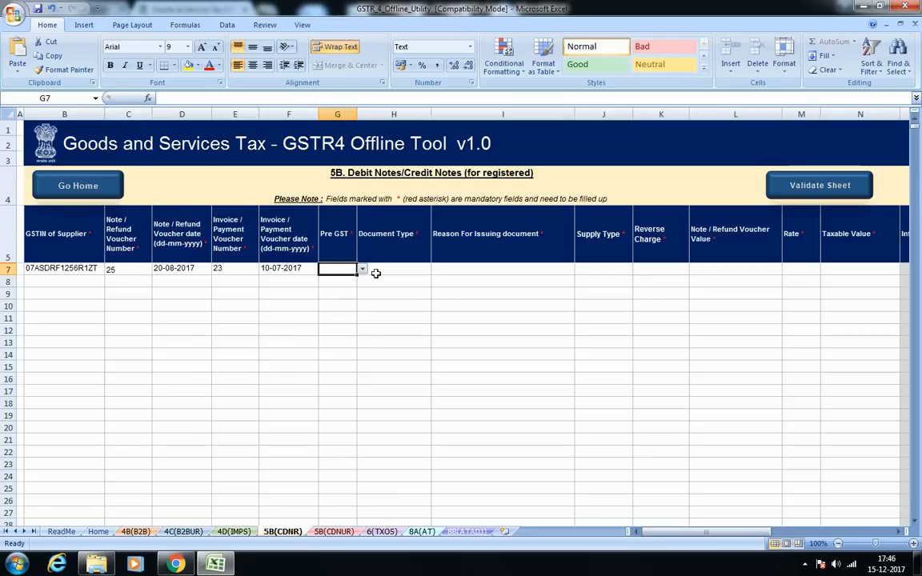
pyautogui.click(385, 282)
pyautogui.click(391, 267)
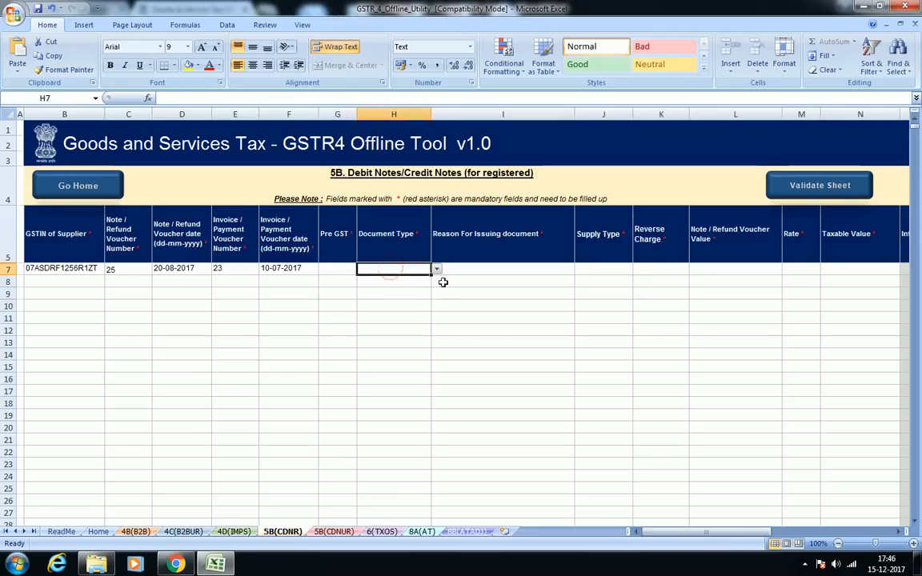
pyautogui.click(437, 269)
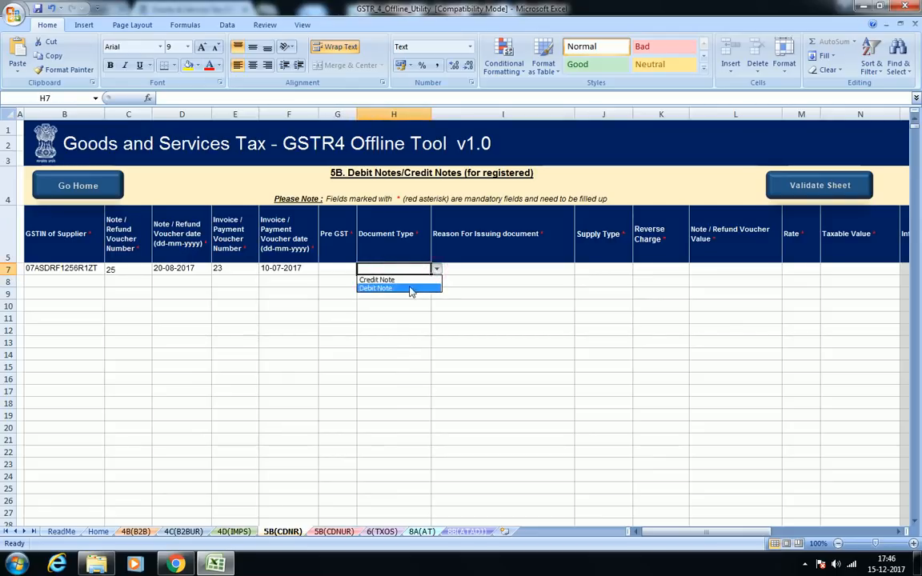
pyautogui.click(410, 289)
# - Show the Reason For Issuing document dropdown options in cell I7
pyautogui.click(414, 317)
pyautogui.click(477, 272)
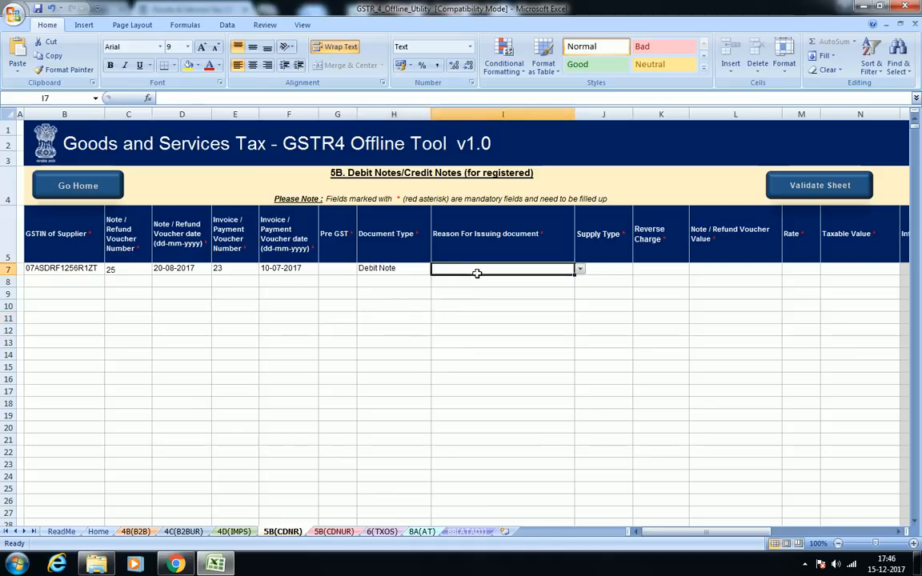
pyautogui.click(402, 297)
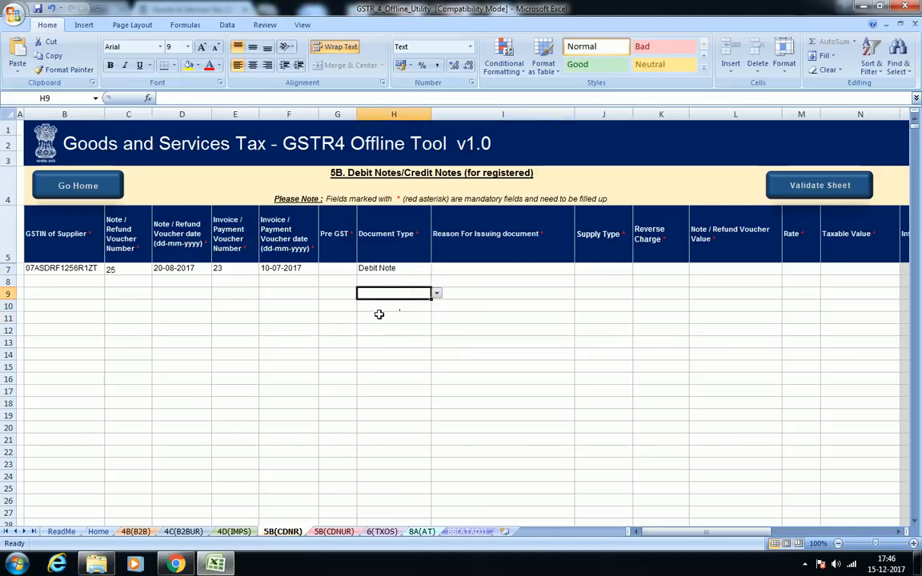
pyautogui.click(514, 297)
pyautogui.click(498, 269)
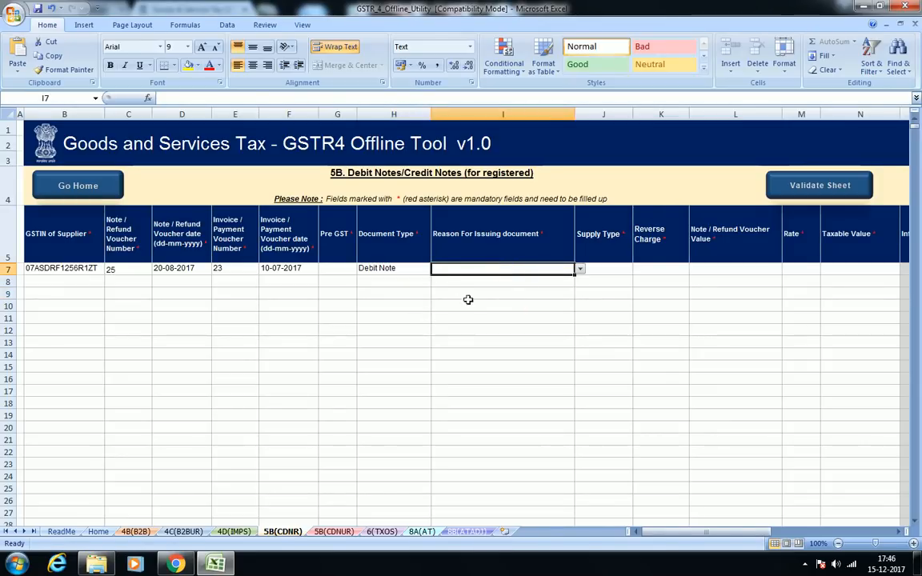
pyautogui.click(525, 293)
pyautogui.click(404, 293)
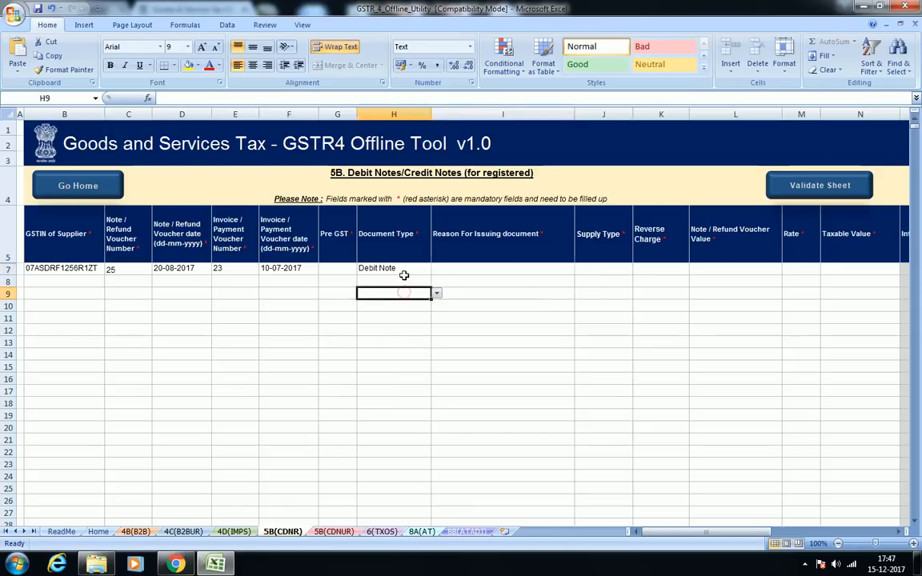
pyautogui.click(404, 272)
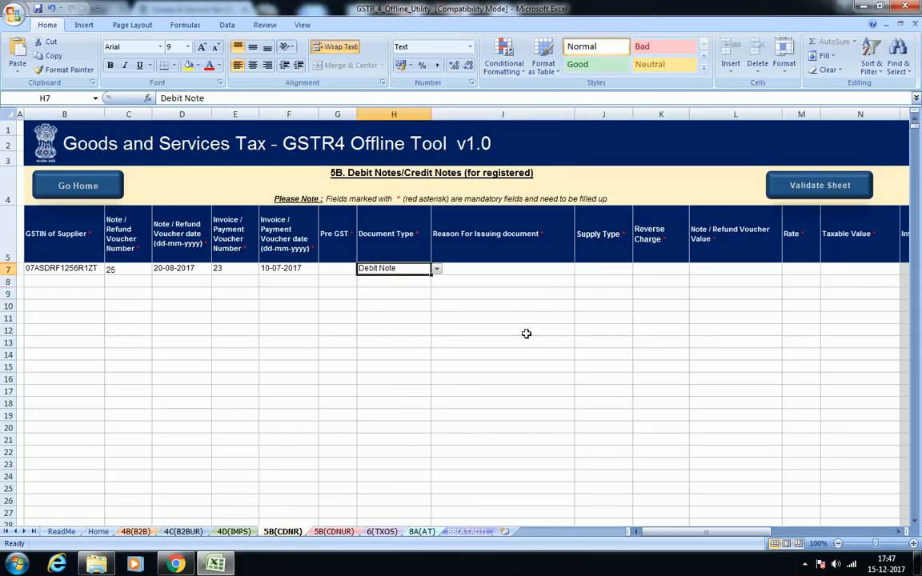
pyautogui.click(497, 307)
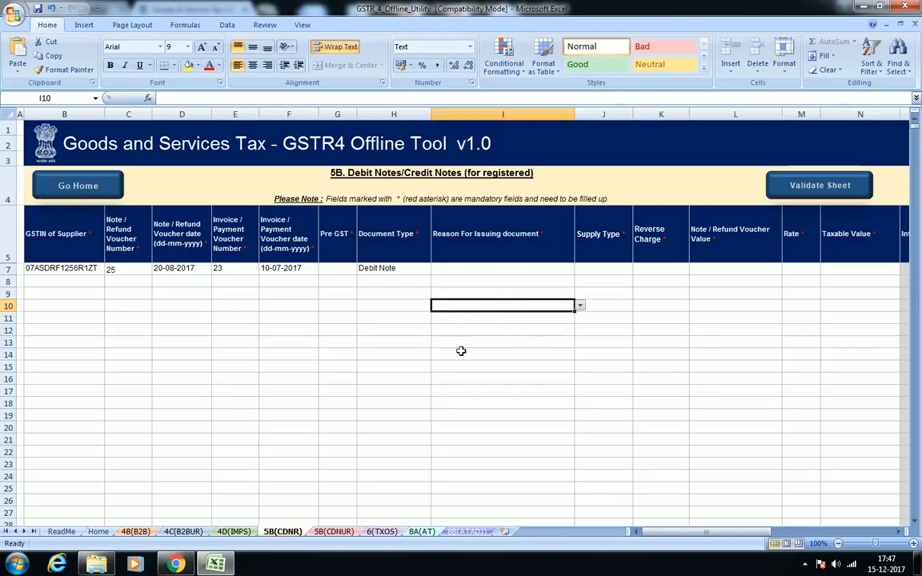
pyautogui.click(469, 293)
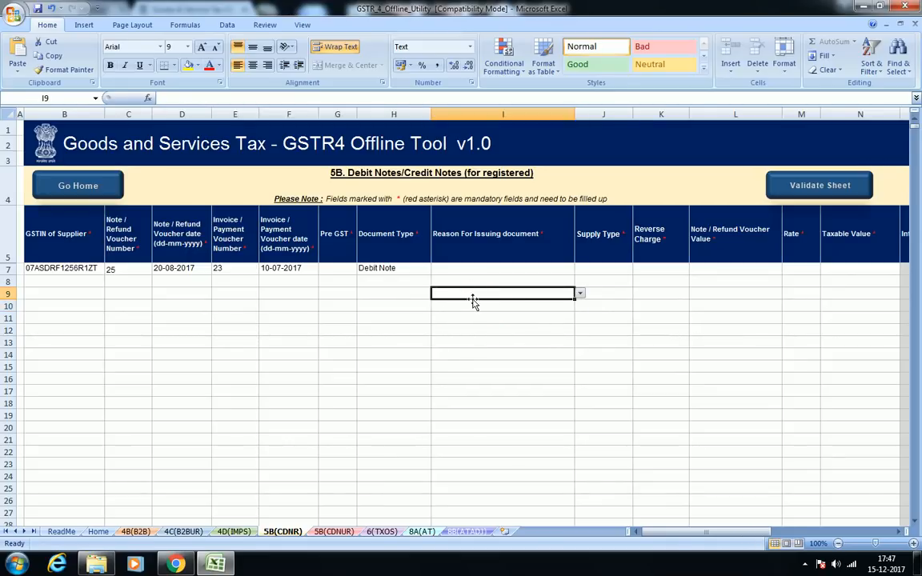
pyautogui.click(541, 268)
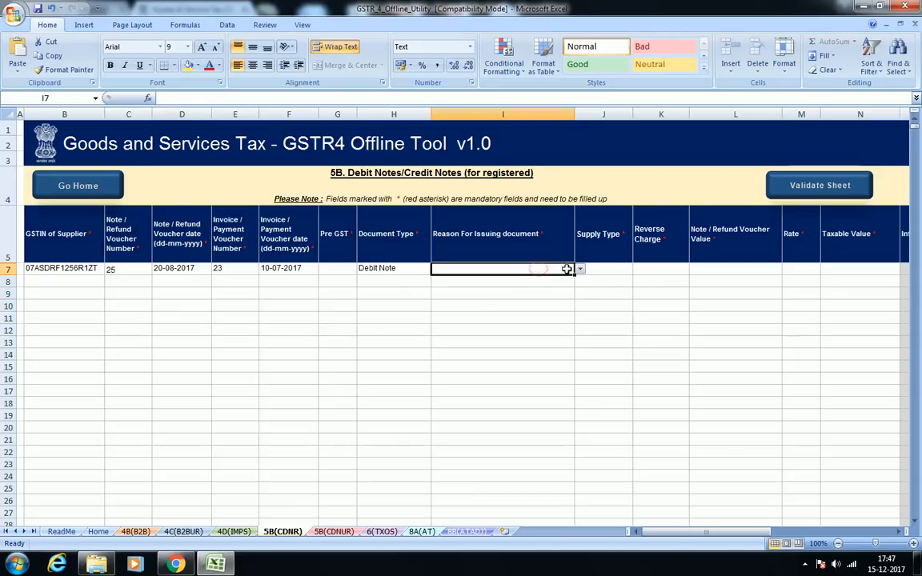
pyautogui.click(580, 270)
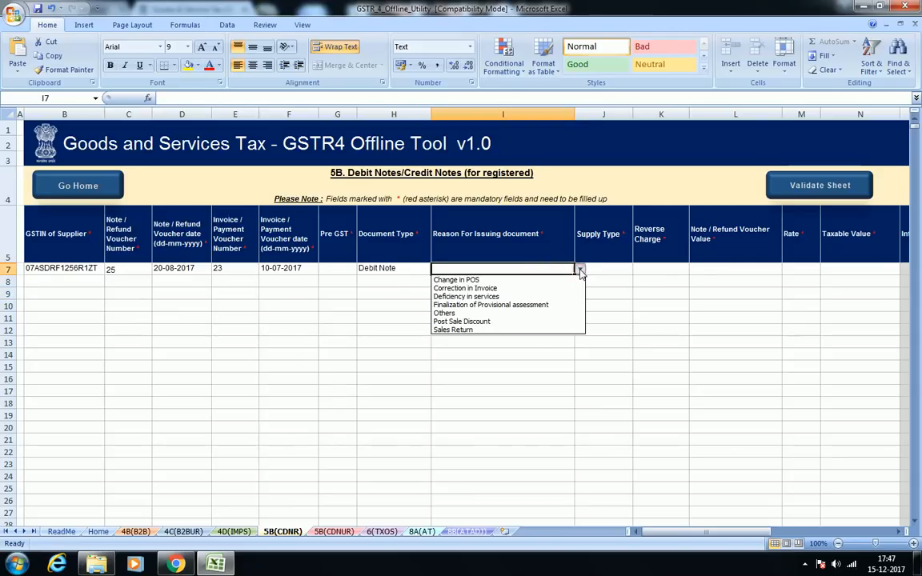
# - Set the debit note's reason to Deficiency in services and supply type to Inter State
pyautogui.click(533, 296)
pyautogui.click(516, 303)
pyautogui.click(517, 269)
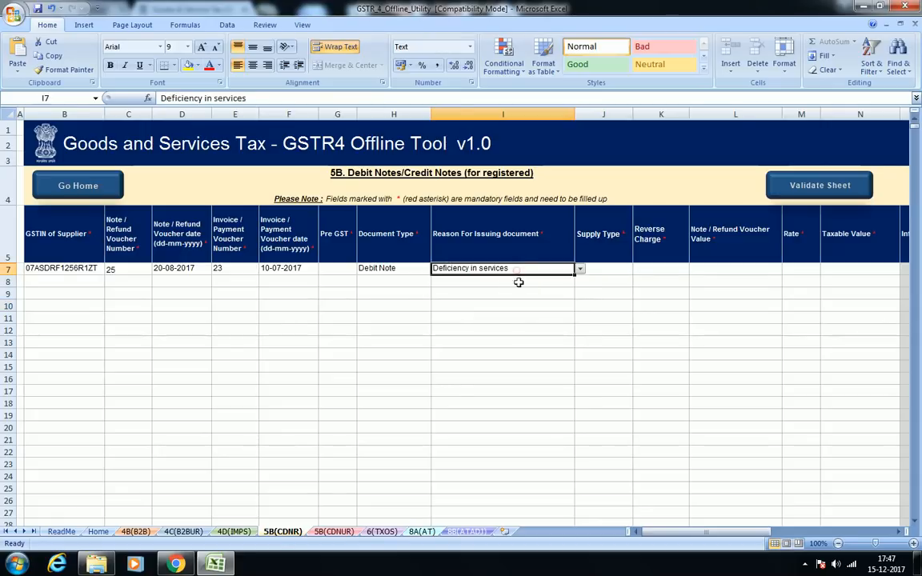
pyautogui.click(580, 270)
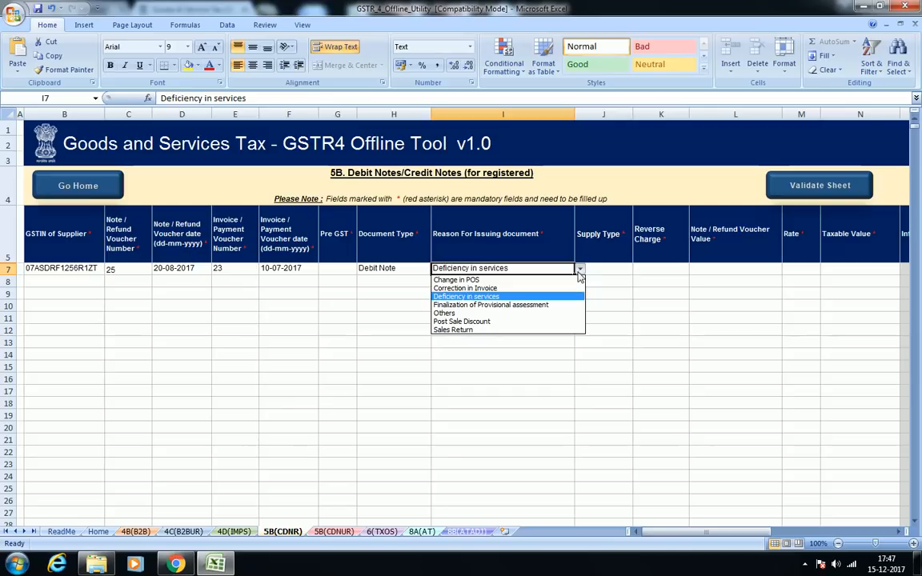
pyautogui.click(603, 295)
pyautogui.click(603, 268)
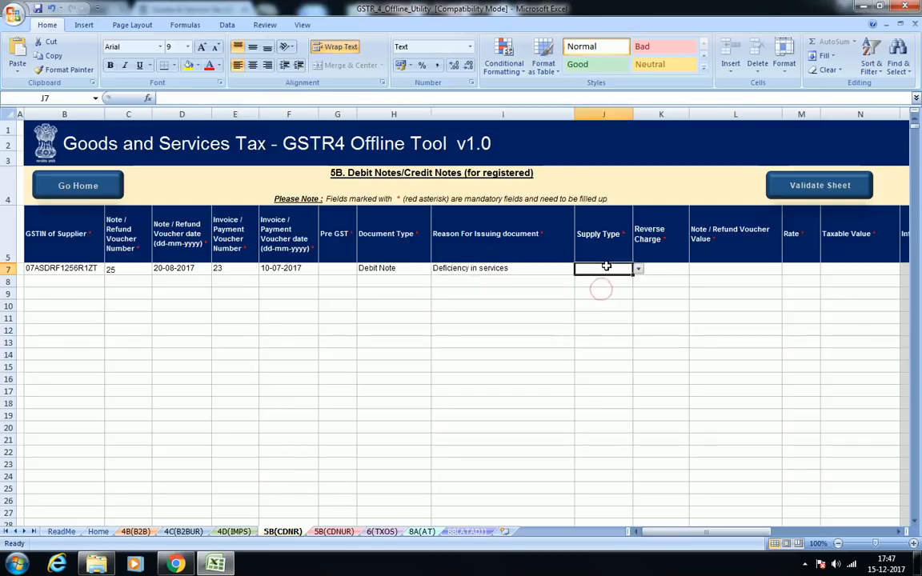
pyautogui.click(637, 270)
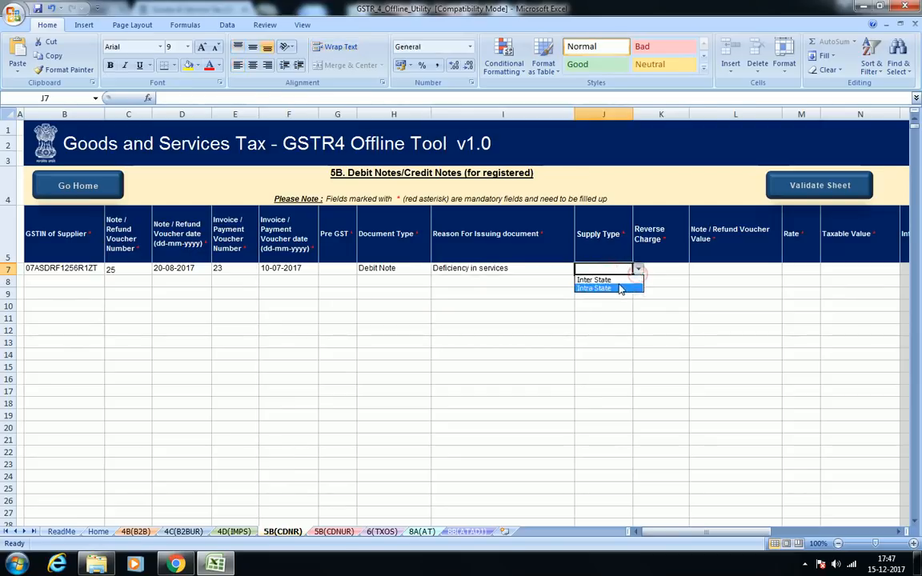
pyautogui.click(627, 282)
# - Set the note's reverse charge to Yes in K7
pyautogui.click(662, 270)
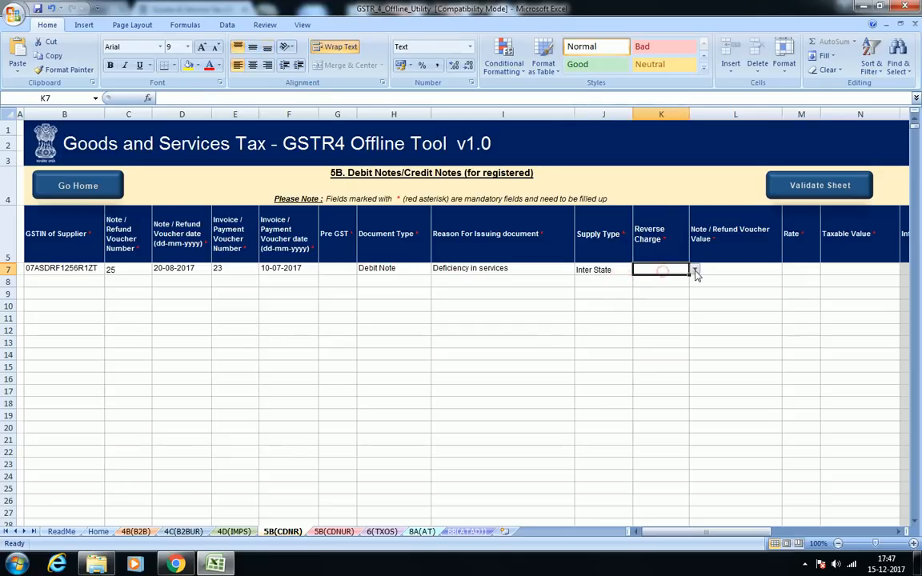
pyautogui.click(694, 270)
pyautogui.click(672, 281)
pyautogui.click(662, 290)
pyautogui.click(657, 272)
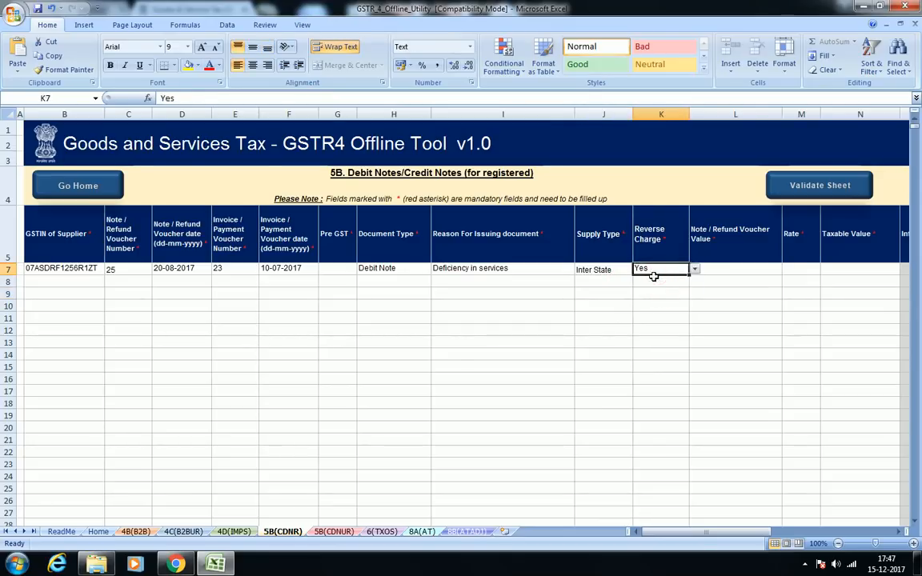
pyautogui.click(700, 272)
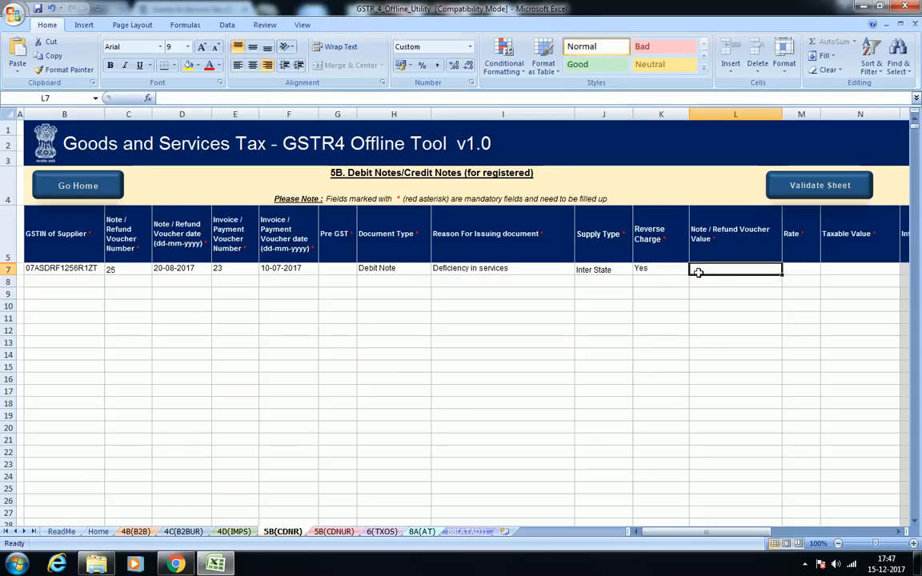
pyautogui.click(677, 271)
pyautogui.click(695, 269)
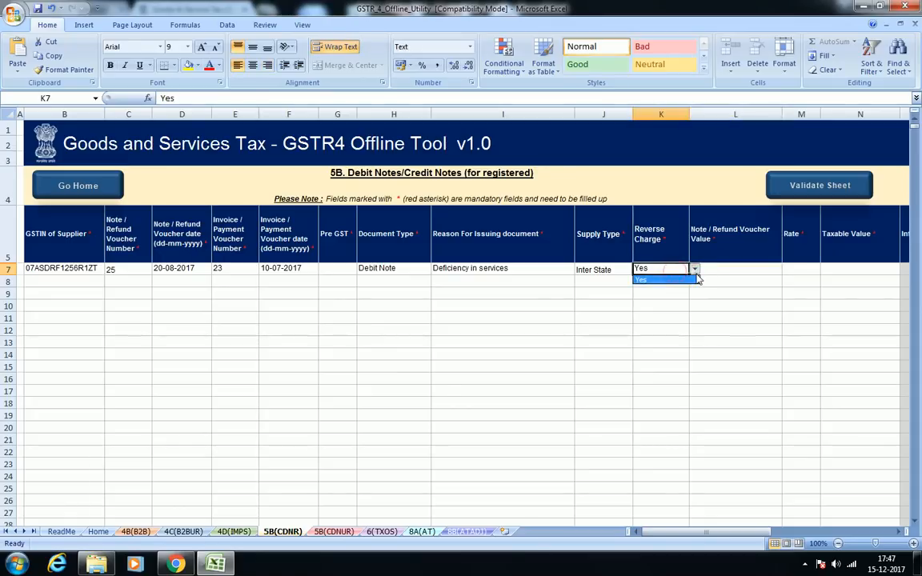
pyautogui.click(641, 306)
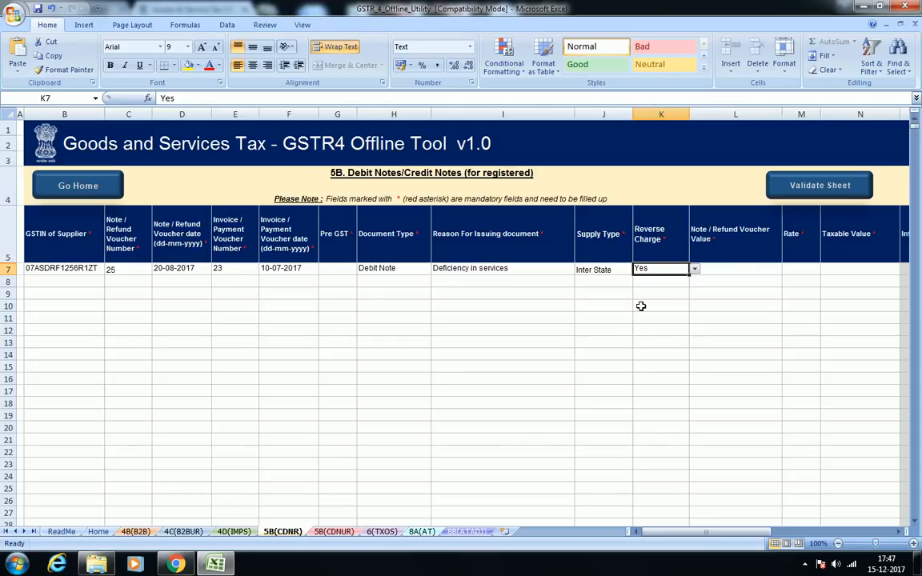
pyautogui.click(646, 304)
pyautogui.click(656, 270)
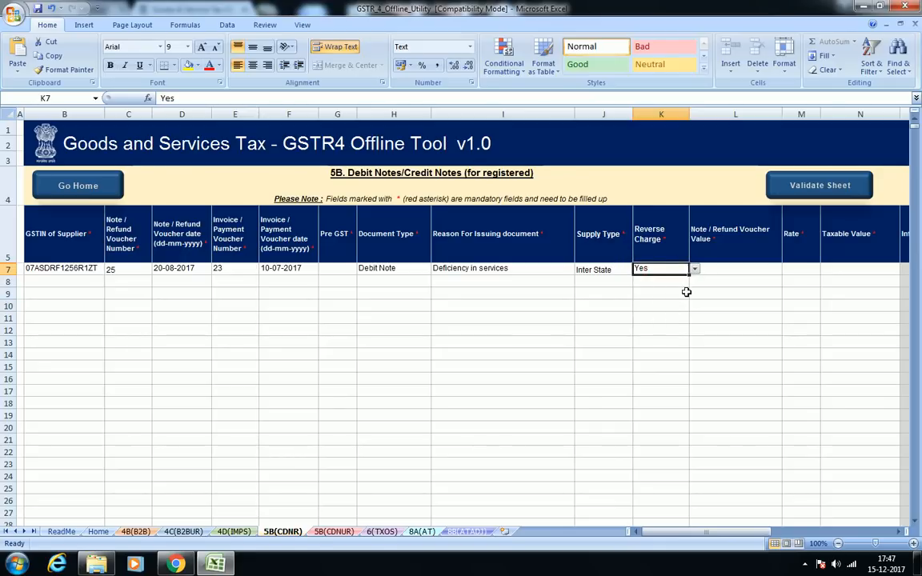
pyautogui.click(673, 303)
pyautogui.click(660, 271)
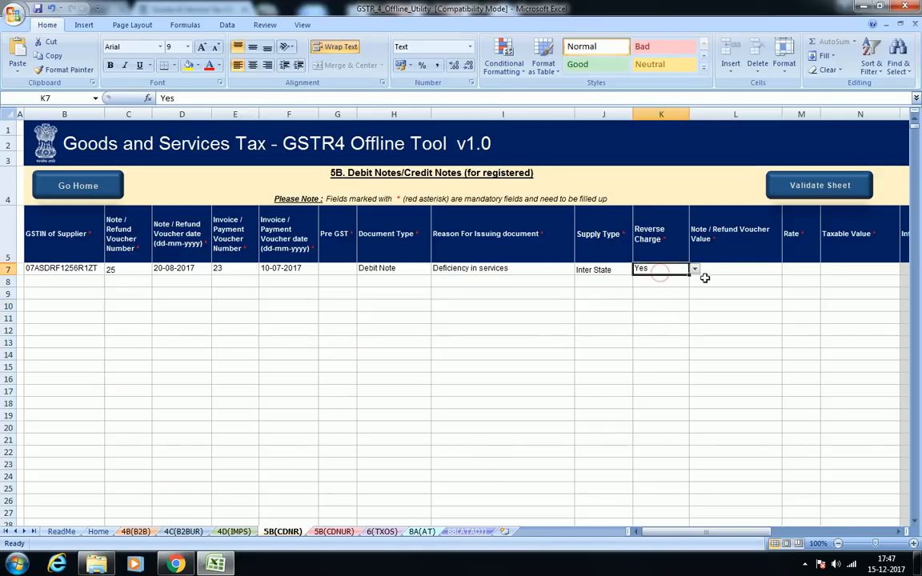
pyautogui.click(698, 273)
pyautogui.click(667, 291)
# - Enter 10000 as the note value in L7, then go to 5B(CDNUR)
pyautogui.click(734, 270)
pyautogui.click(764, 292)
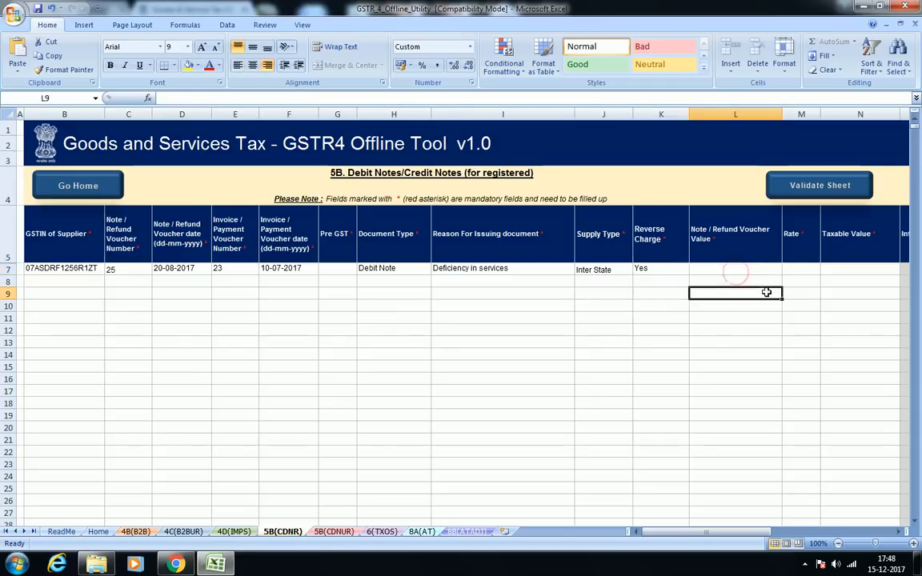
pyautogui.click(751, 275)
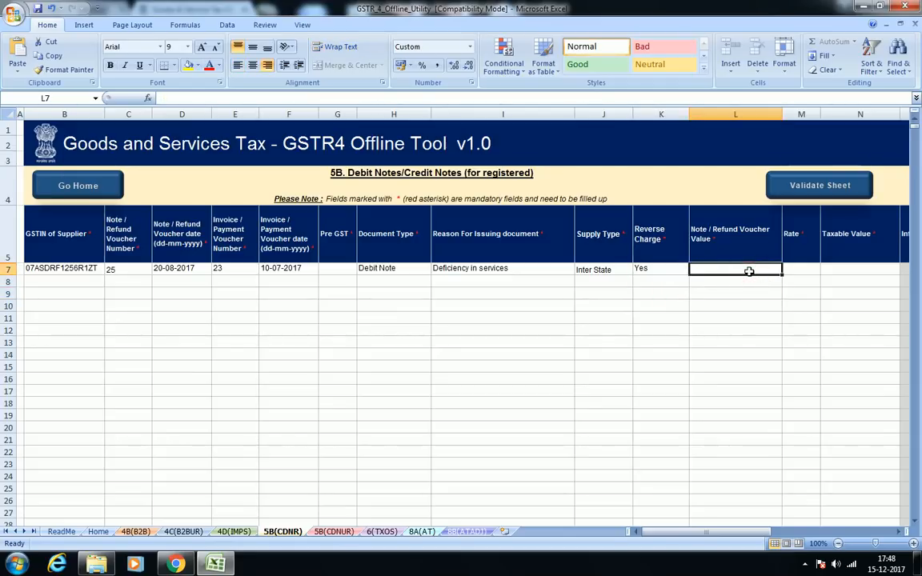
pyautogui.write('10')
pyautogui.write('000')
pyautogui.press('Return')
pyautogui.click(748, 270)
pyautogui.press('Tab')
pyautogui.press('Tab')
pyautogui.press('Tab')
pyautogui.click(424, 306)
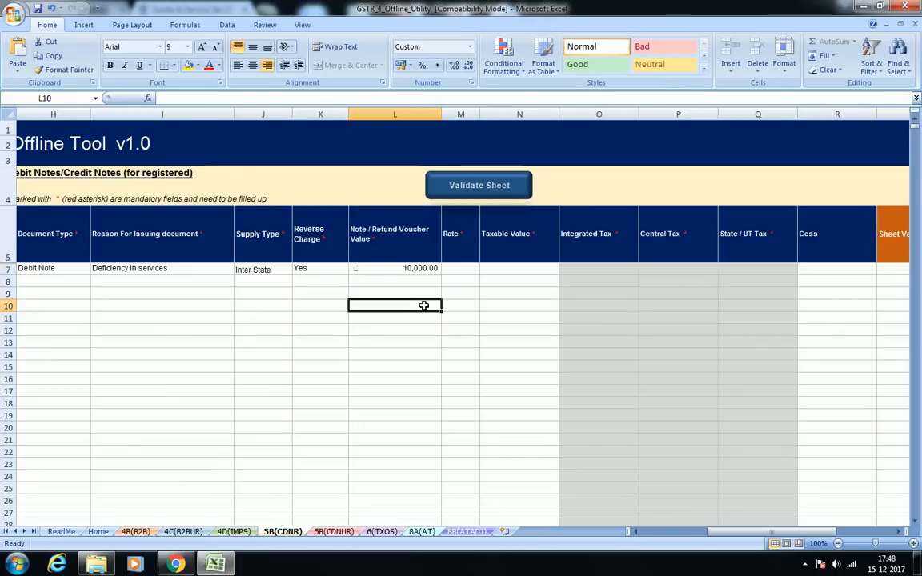
pyautogui.click(377, 270)
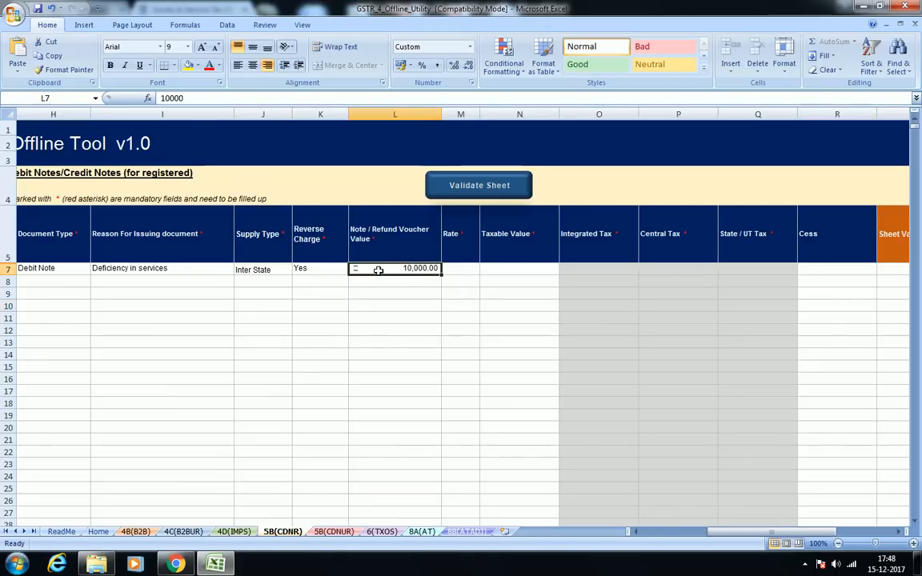
pyautogui.click(660, 533)
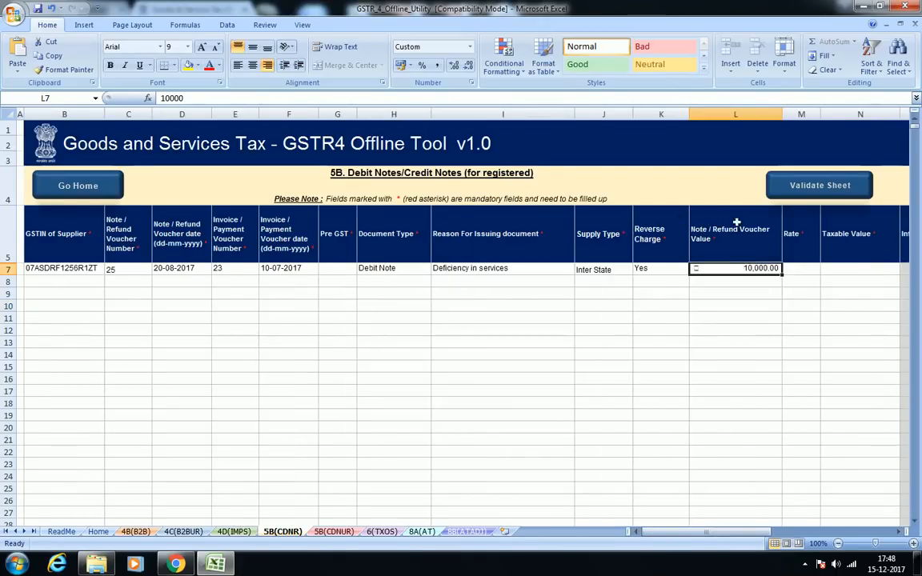
pyautogui.click(704, 328)
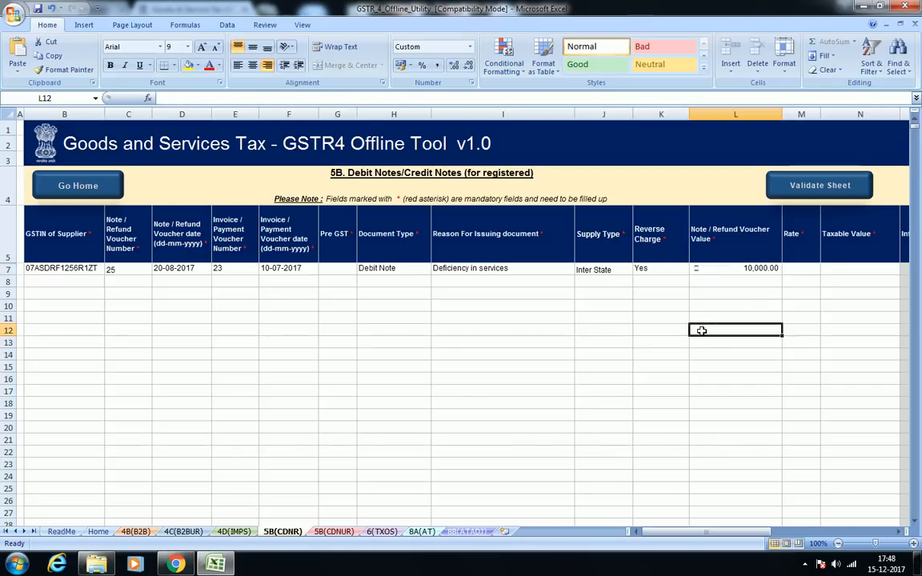
pyautogui.click(329, 532)
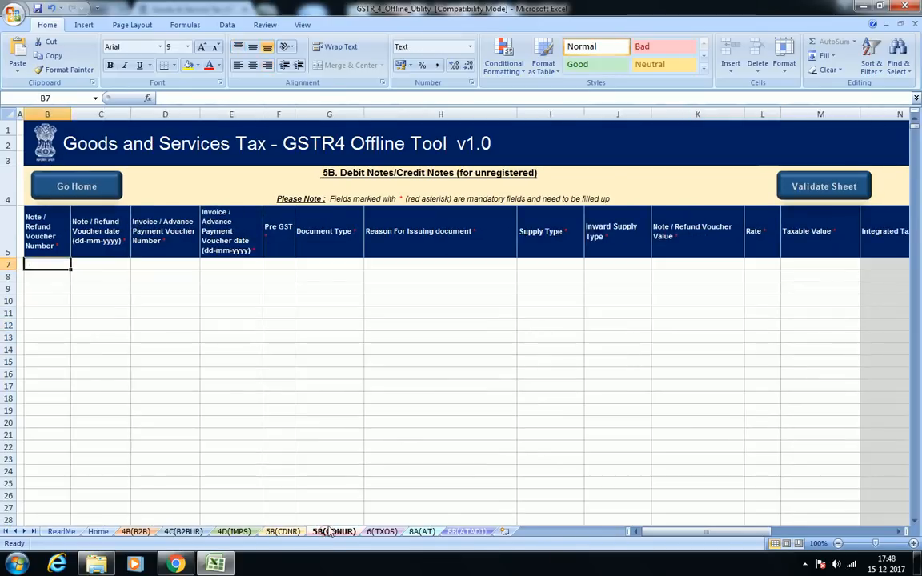
# - Look over the empty 5B(CDNUR) sheet, including its far-right validation error columns
pyautogui.click(306, 394)
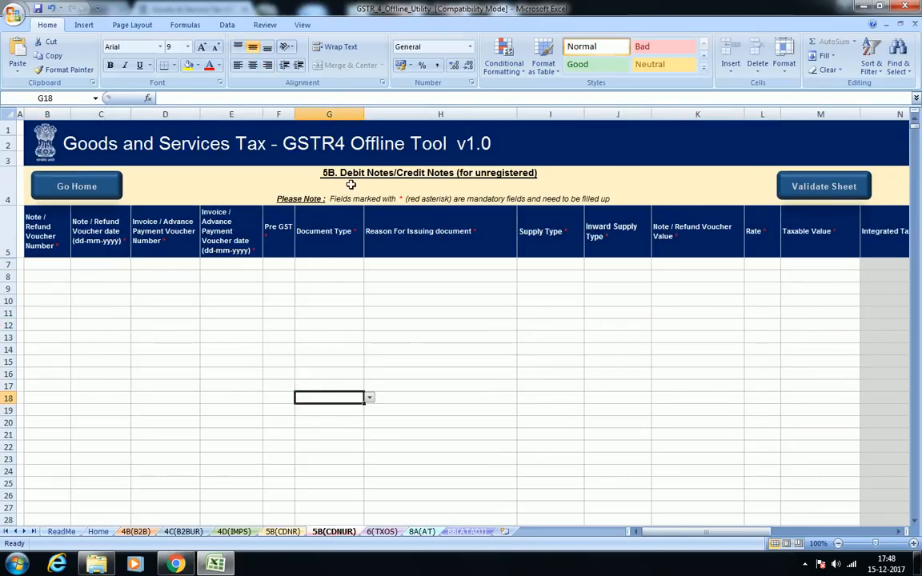
pyautogui.click(316, 290)
pyautogui.press('Left')
pyautogui.press('Left')
pyautogui.press('Left')
pyautogui.press('Left')
pyautogui.press('Left')
pyautogui.press('Left')
pyautogui.press('Left')
pyautogui.press('Left')
pyautogui.press('Left')
pyautogui.press('Left')
pyautogui.press('Left')
pyautogui.press('Left')
pyautogui.press('Left')
pyautogui.press('Left')
pyautogui.press('Left')
pyautogui.press('Left')
pyautogui.press('Left')
pyautogui.press('Left')
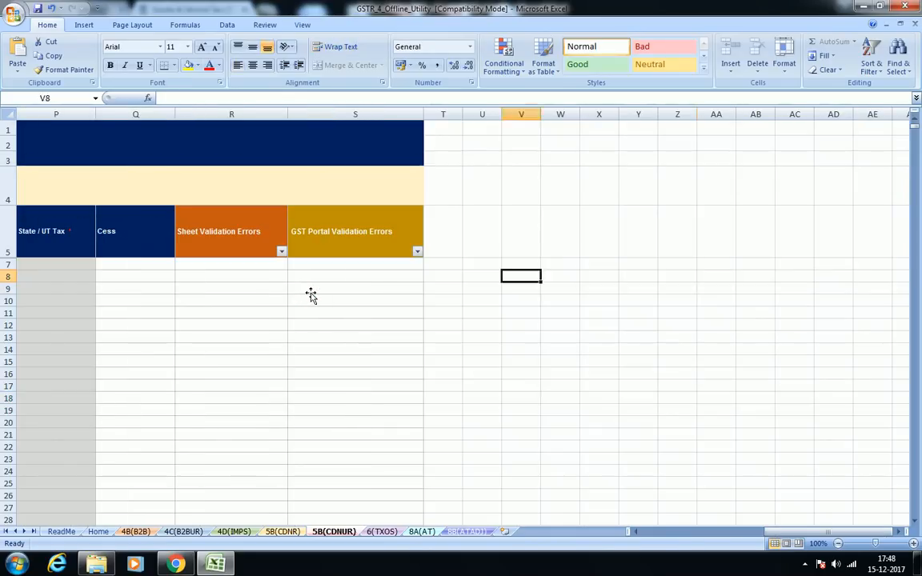
pyautogui.click(661, 533)
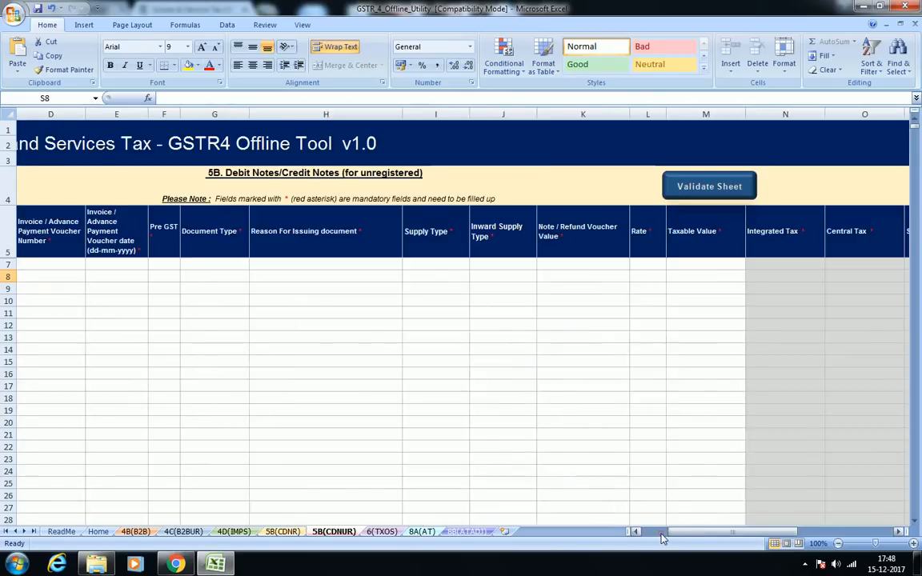
pyautogui.click(661, 533)
pyautogui.click(661, 533)
pyautogui.click(45, 277)
pyautogui.click(126, 278)
pyautogui.click(163, 263)
pyautogui.click(245, 264)
pyautogui.click(163, 274)
# - Inspect the first row's note date and reason cells, then go to 6(TXOS)
pyautogui.click(103, 263)
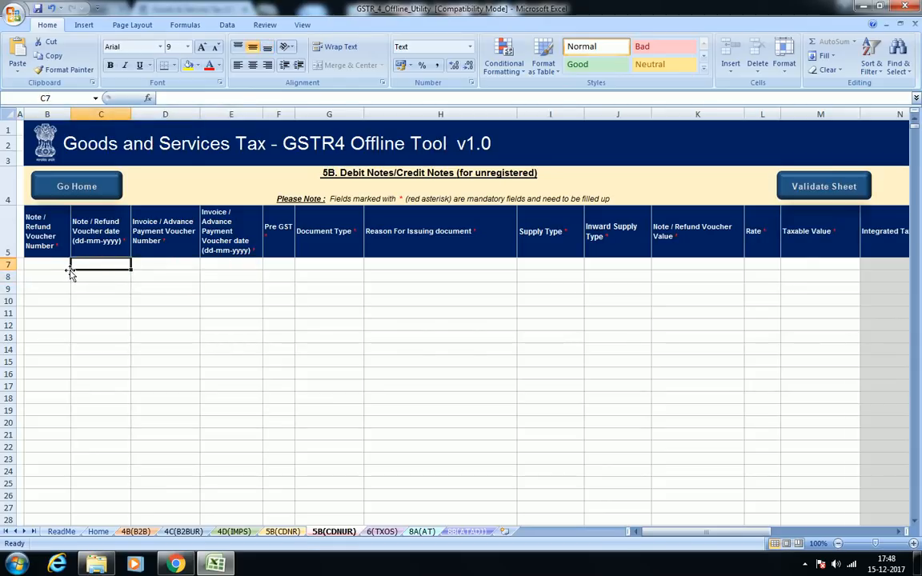
pyautogui.click(270, 276)
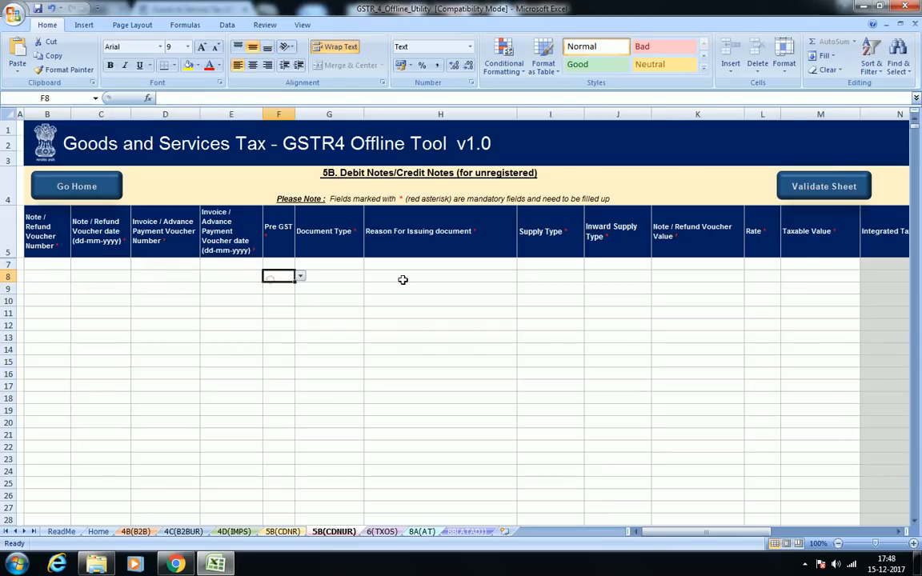
pyautogui.click(403, 277)
pyautogui.click(286, 264)
pyautogui.click(377, 265)
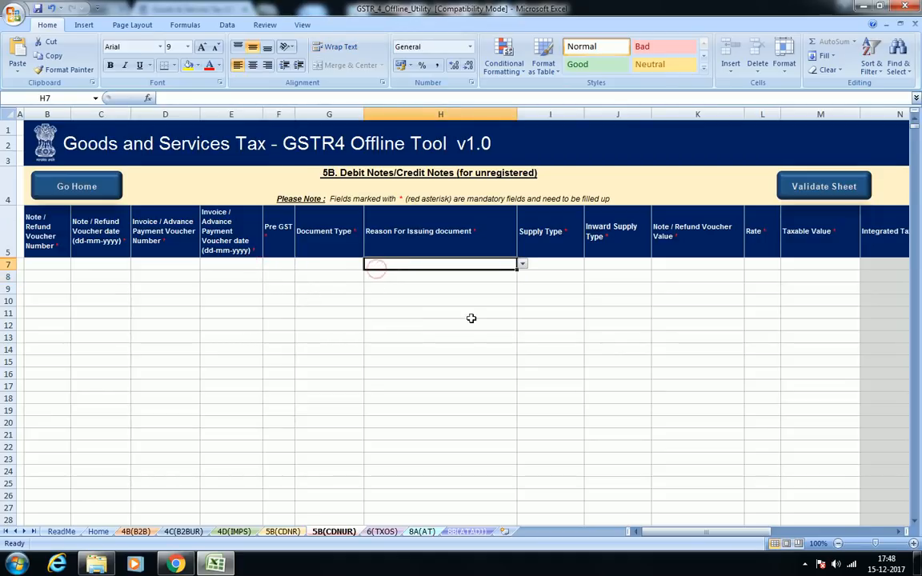
pyautogui.click(382, 531)
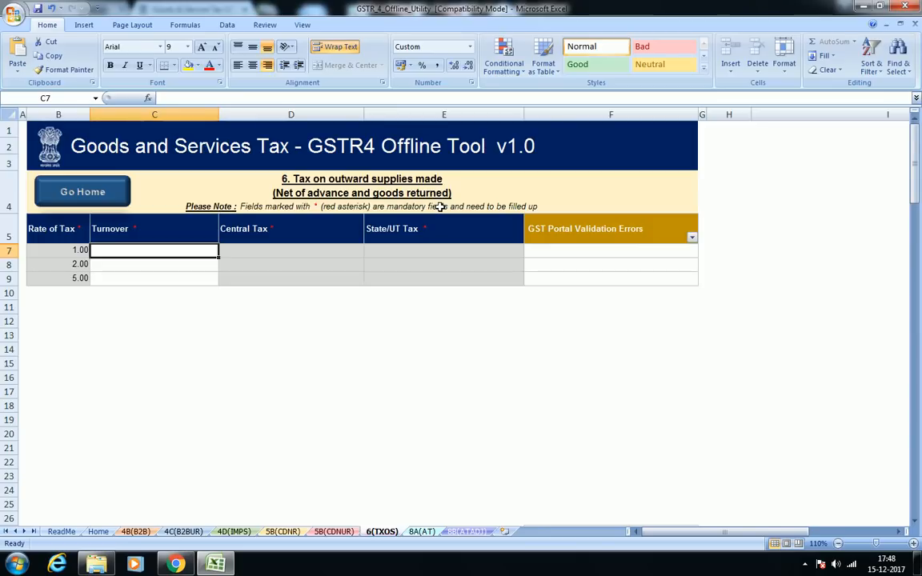
# - Enter the 6,00,000.00 turnover for the 1.00 rate in C7
pyautogui.click(158, 265)
pyautogui.click(164, 253)
pyautogui.click(164, 253)
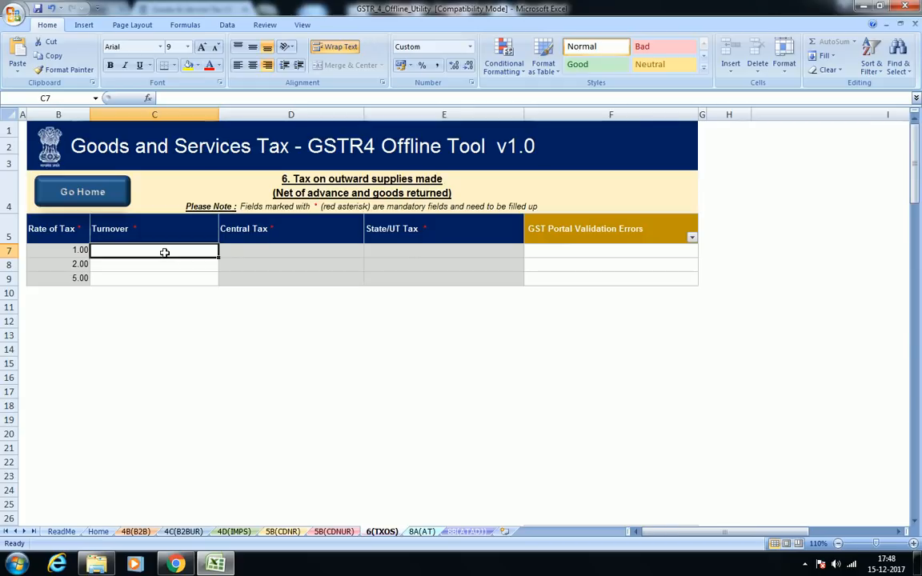
pyautogui.press('Return')
pyautogui.press('Return')
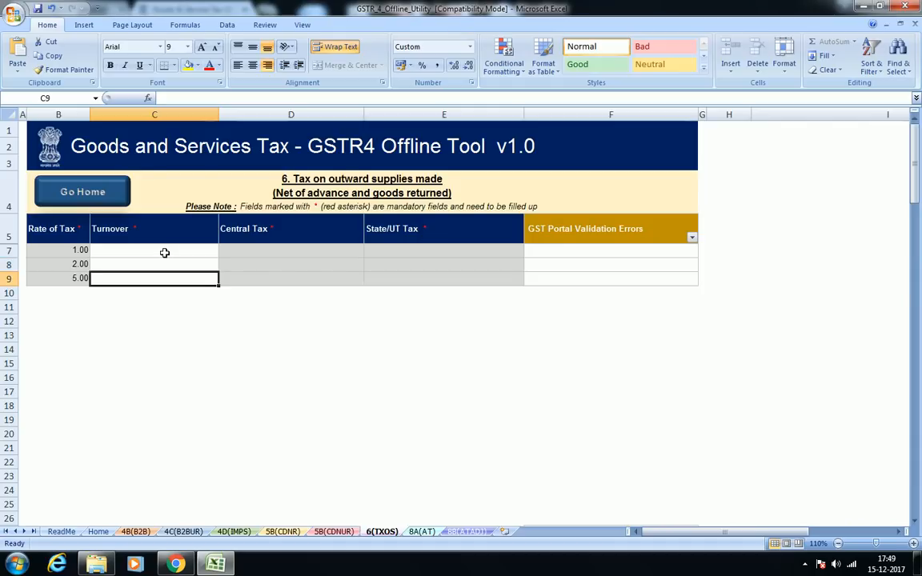
pyautogui.press('Up')
pyautogui.press('Up')
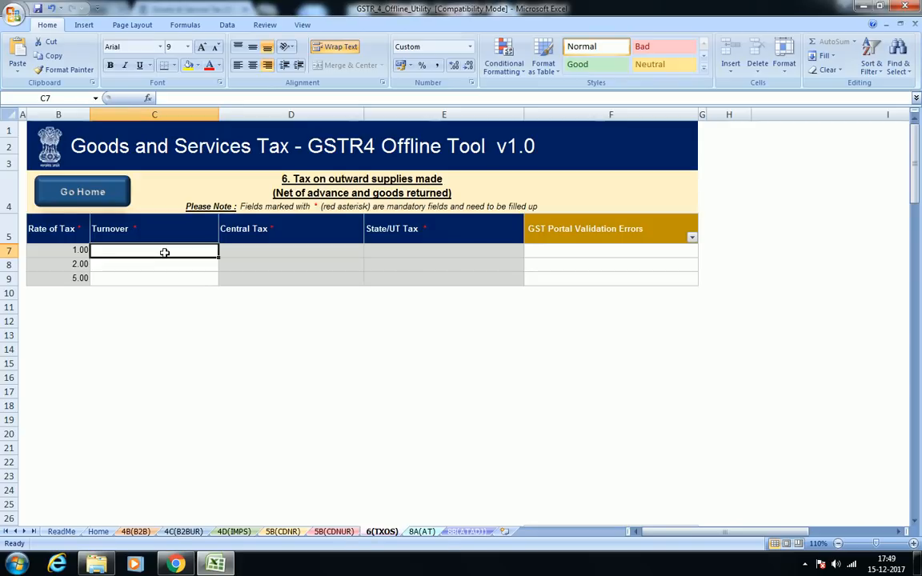
pyautogui.write('600000')
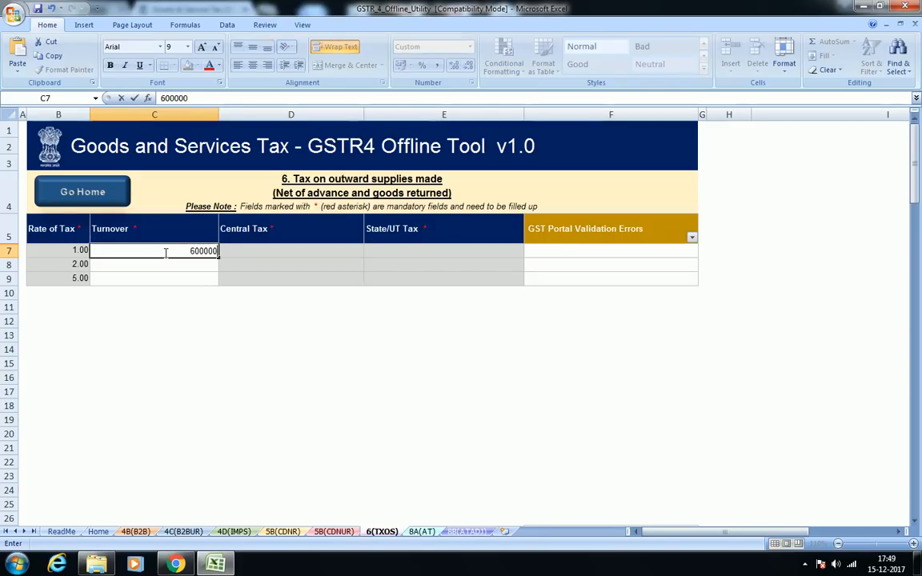
pyautogui.press('Return')
# - Check the calculated 3,000.00 central and state tax and validation cell, then go to 8A(AT)
pyautogui.press('Up')
pyautogui.press('Right')
pyautogui.press('Right')
pyautogui.press('Up')
pyautogui.press('Left')
pyautogui.press('Right')
pyautogui.press('Right')
pyautogui.press('Left')
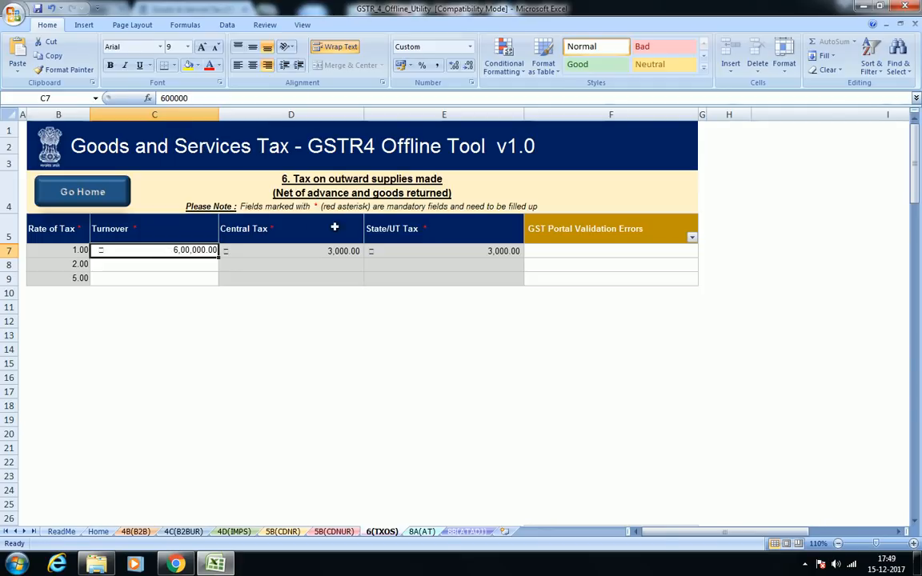
pyautogui.click(547, 250)
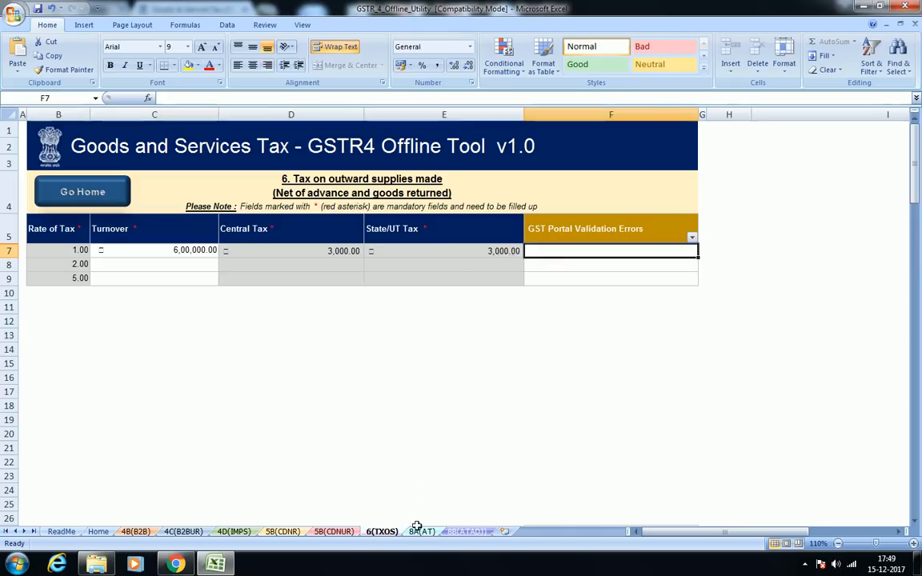
pyautogui.click(162, 264)
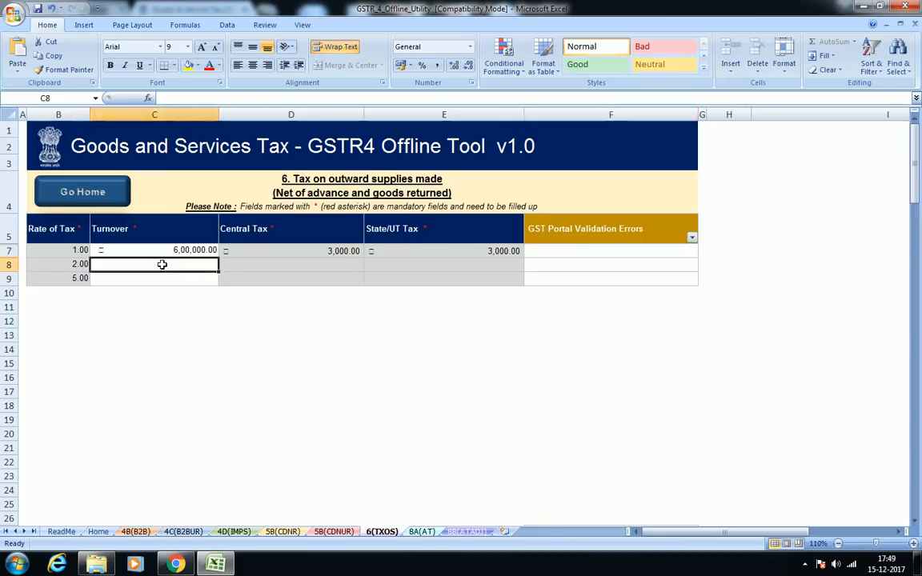
pyautogui.click(422, 531)
pyautogui.click(146, 283)
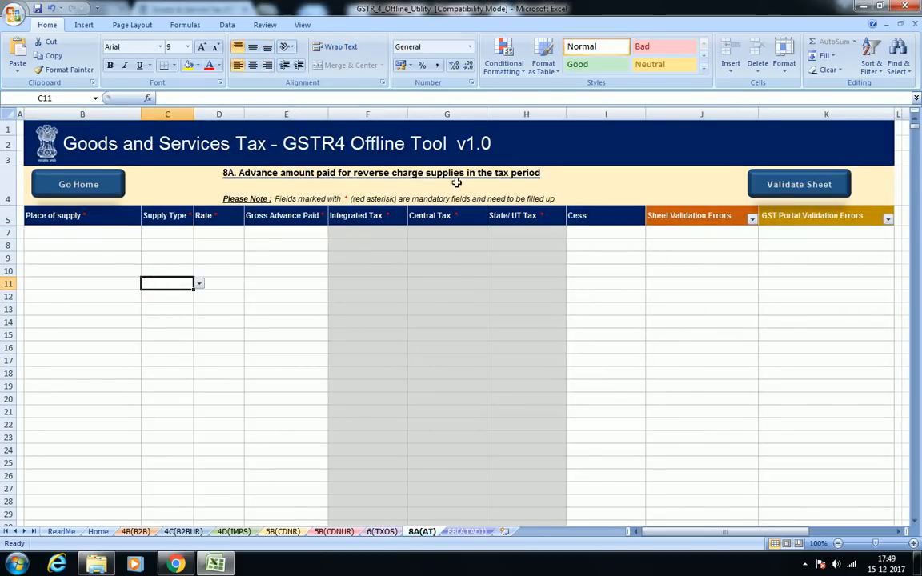
# - Set the first advance row's place of supply to 05-Uttarakhand
pyautogui.click(200, 242)
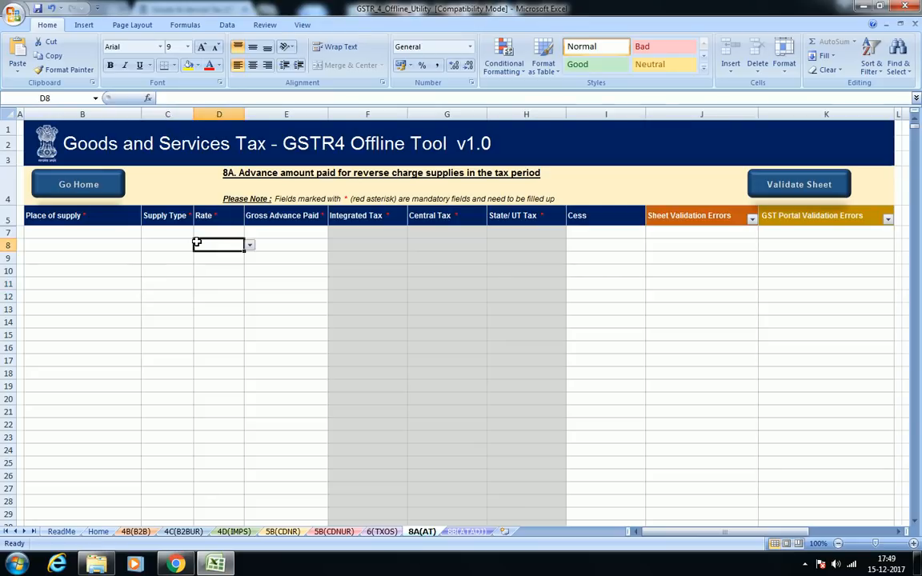
pyautogui.click(101, 233)
pyautogui.click(103, 267)
pyautogui.click(104, 244)
pyautogui.click(110, 232)
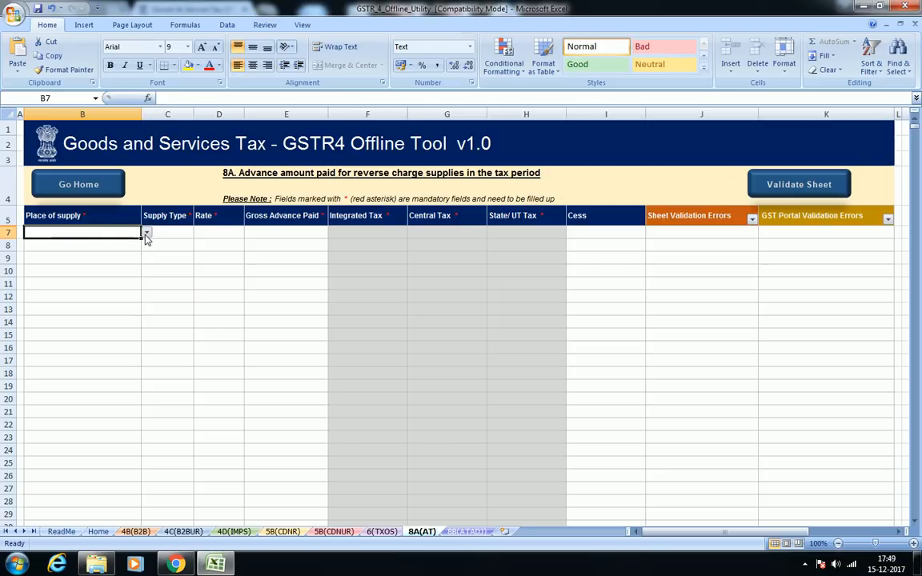
pyautogui.click(146, 233)
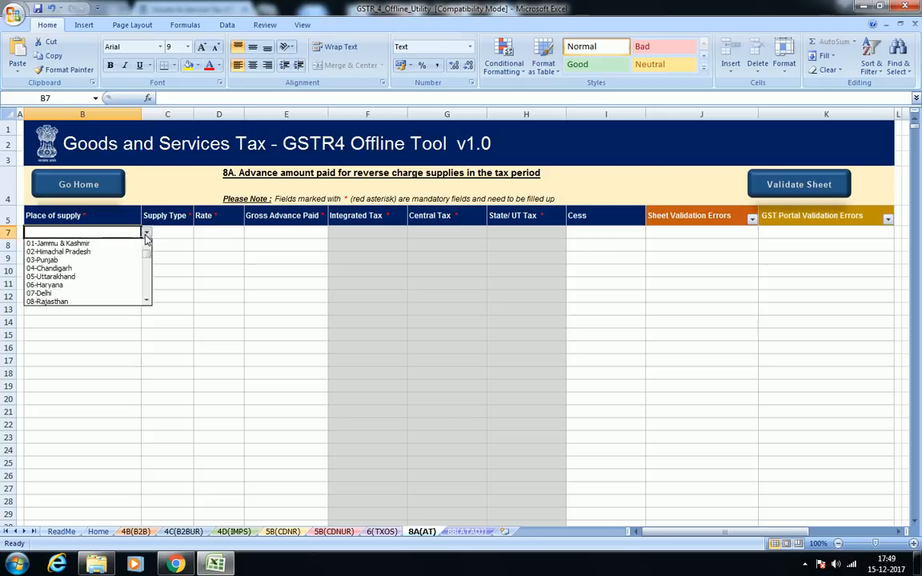
pyautogui.click(110, 280)
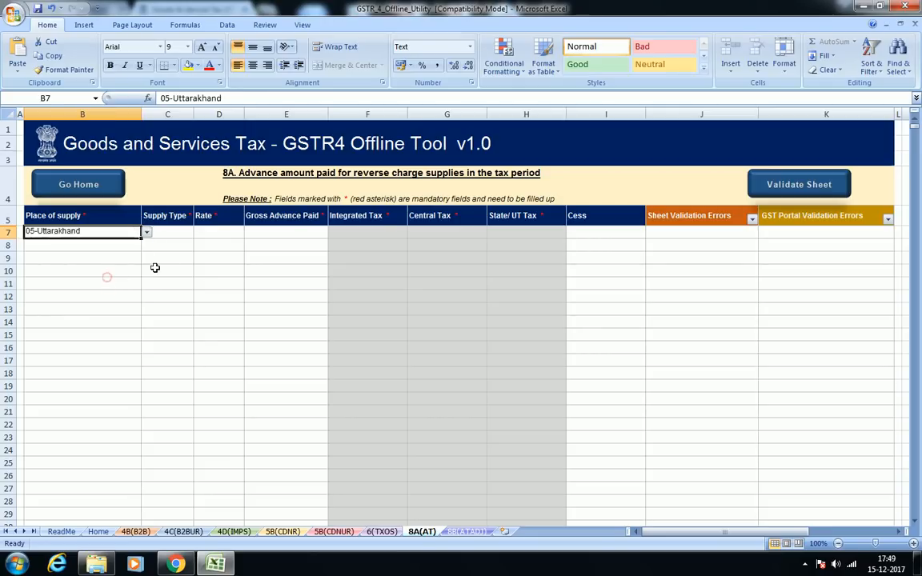
pyautogui.click(164, 271)
# - Choose Inter State supply type and rate 12 for the advance
pyautogui.click(151, 233)
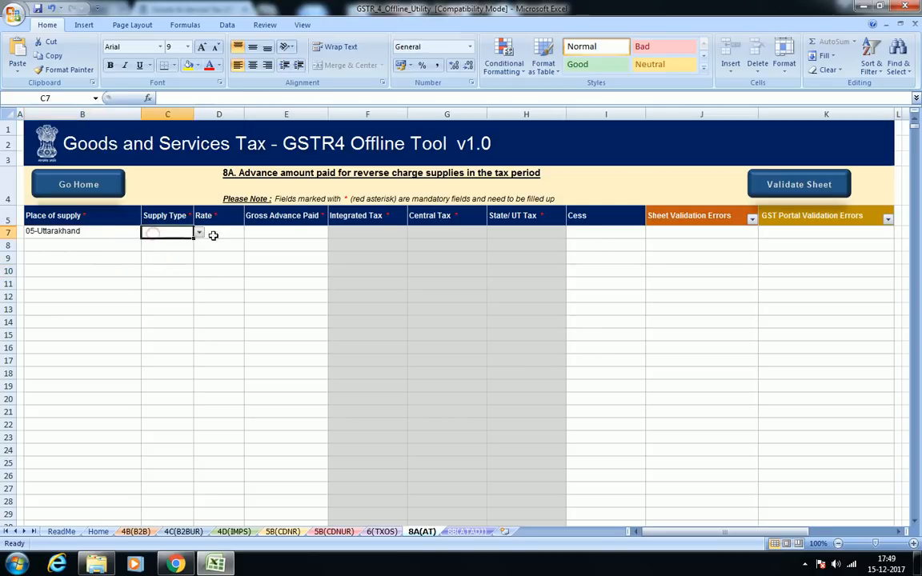
pyautogui.click(199, 232)
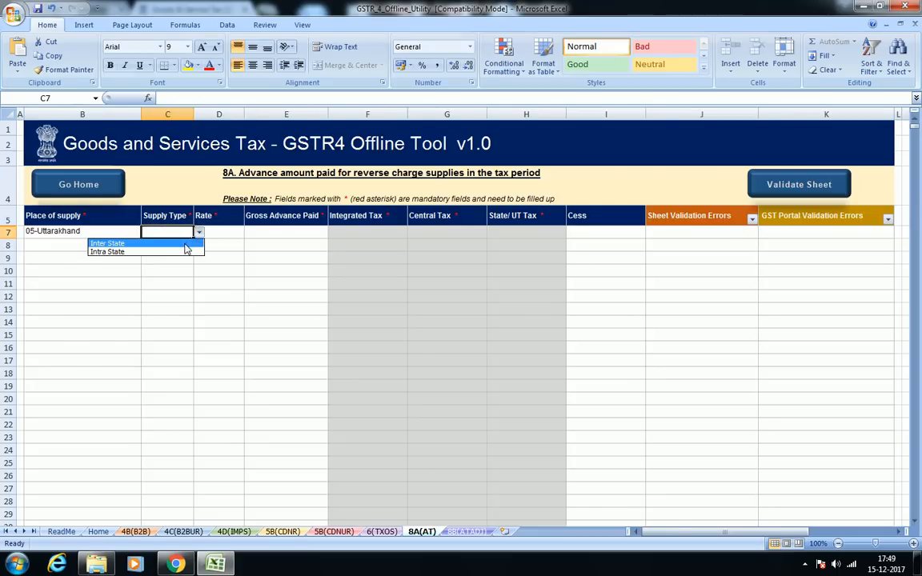
pyautogui.click(185, 244)
pyautogui.click(217, 232)
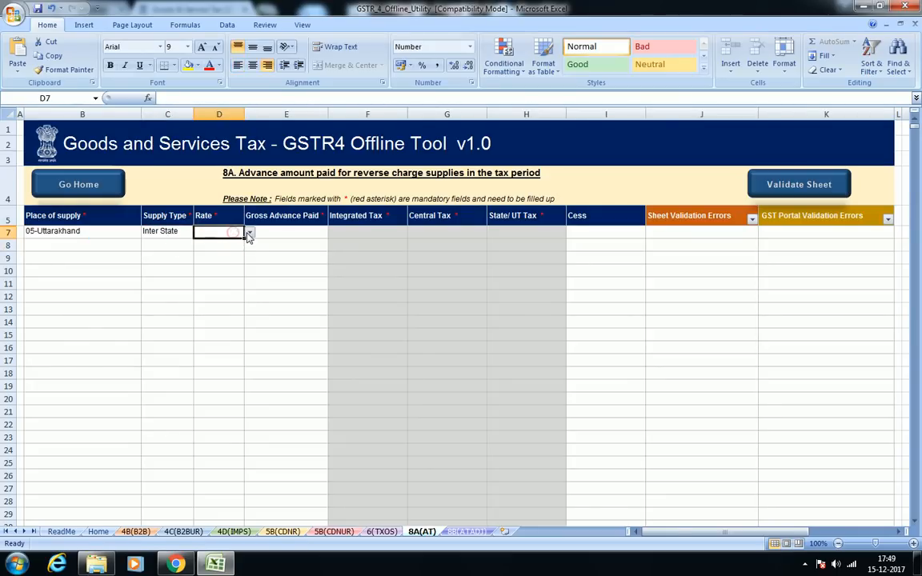
pyautogui.click(249, 233)
pyautogui.click(216, 276)
pyautogui.click(274, 272)
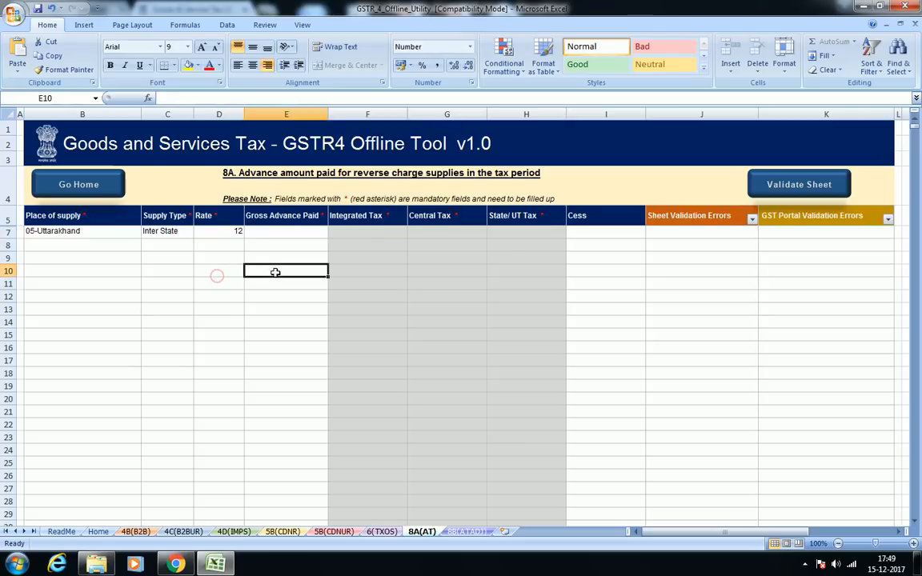
# - Enter a gross advance paid of 50000 in E7, giving 6,000.00 integrated tax
pyautogui.click(279, 232)
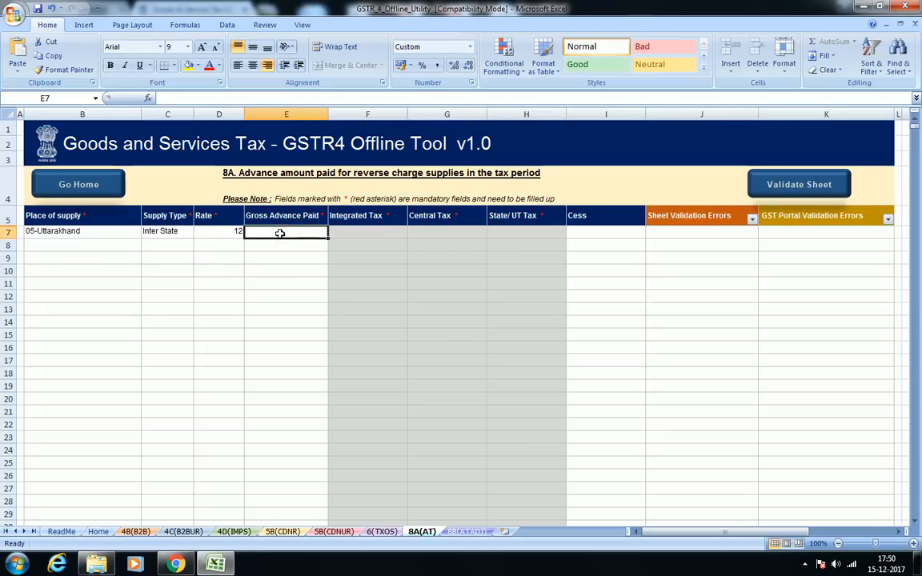
pyautogui.write('50,')
pyautogui.write('000.0')
pyautogui.press('BackSpace')
pyautogui.press('Return')
pyautogui.press('Up')
pyautogui.press('Tab')
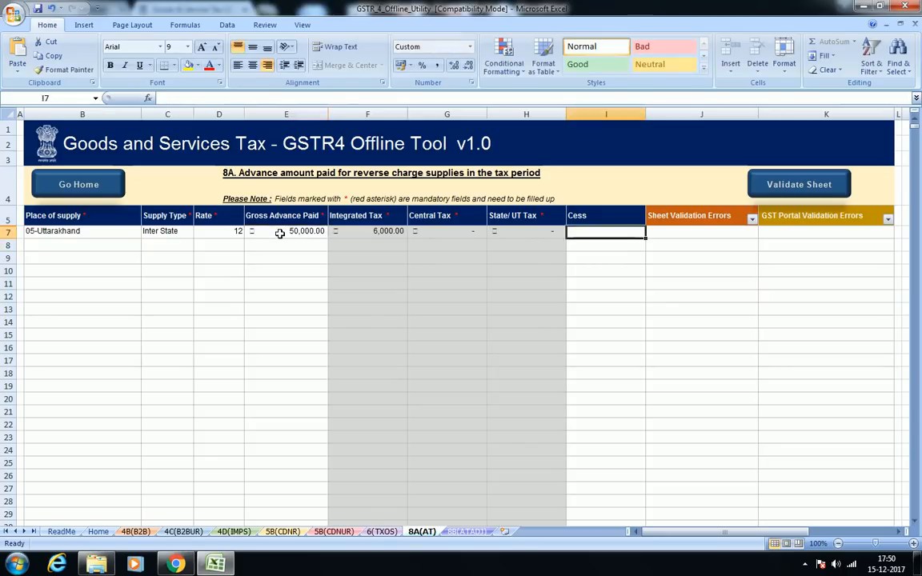
pyautogui.click(286, 267)
pyautogui.click(285, 233)
pyautogui.click(286, 234)
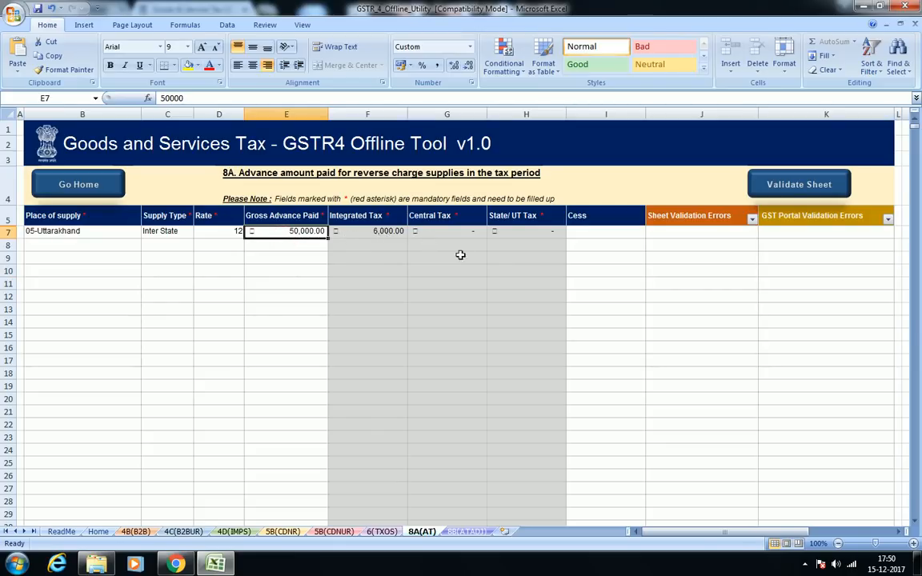
pyautogui.click(602, 270)
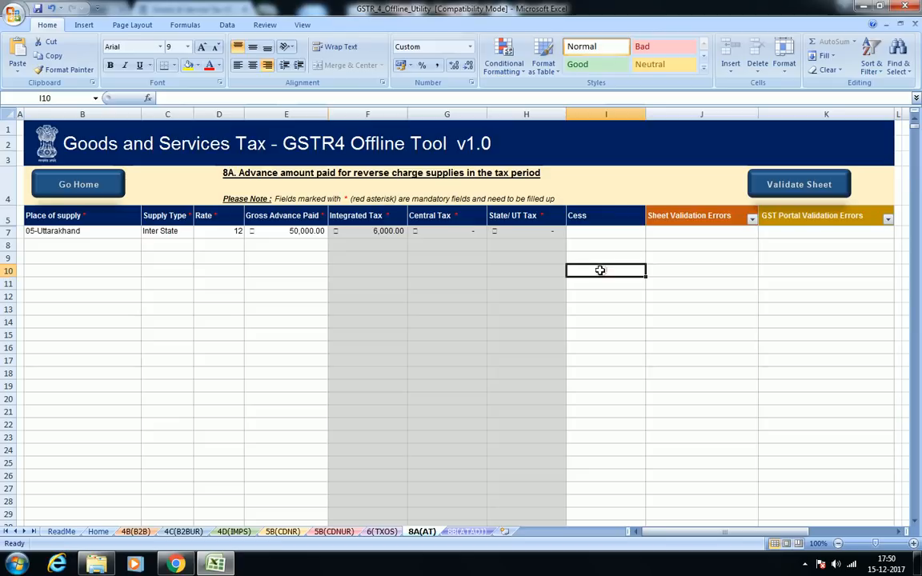
pyautogui.click(606, 241)
pyautogui.click(596, 232)
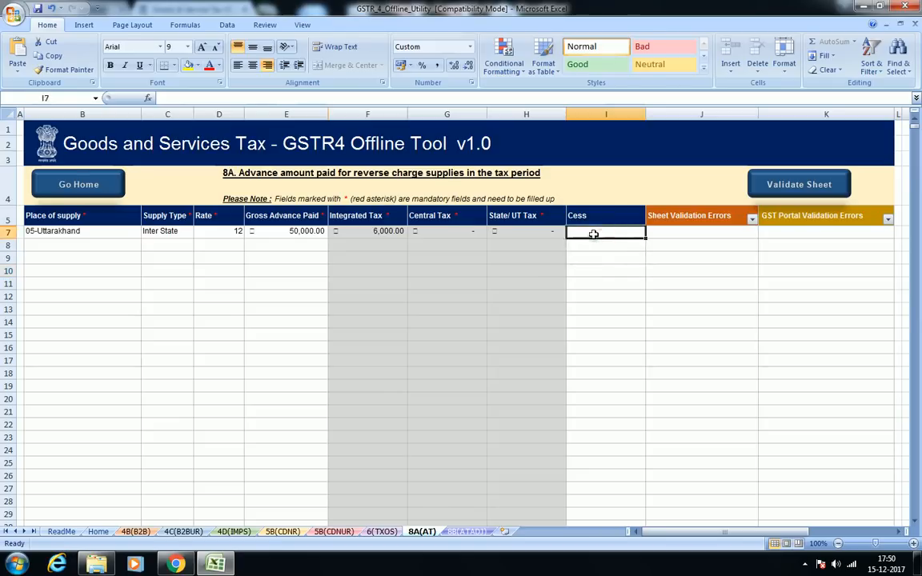
# - Validate the 8A sheet, dismiss the success message, and go to 8B(ATADJ)
pyautogui.click(794, 184)
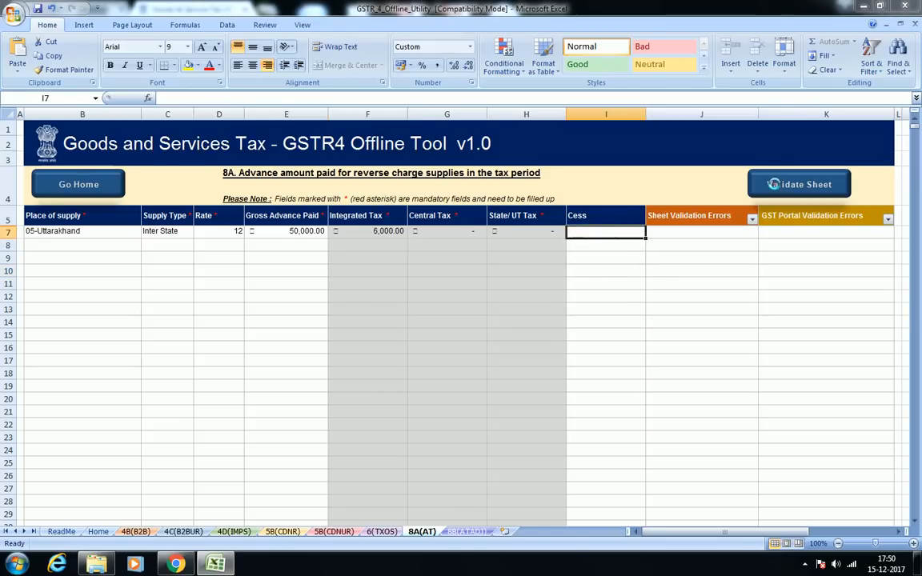
pyautogui.click(521, 319)
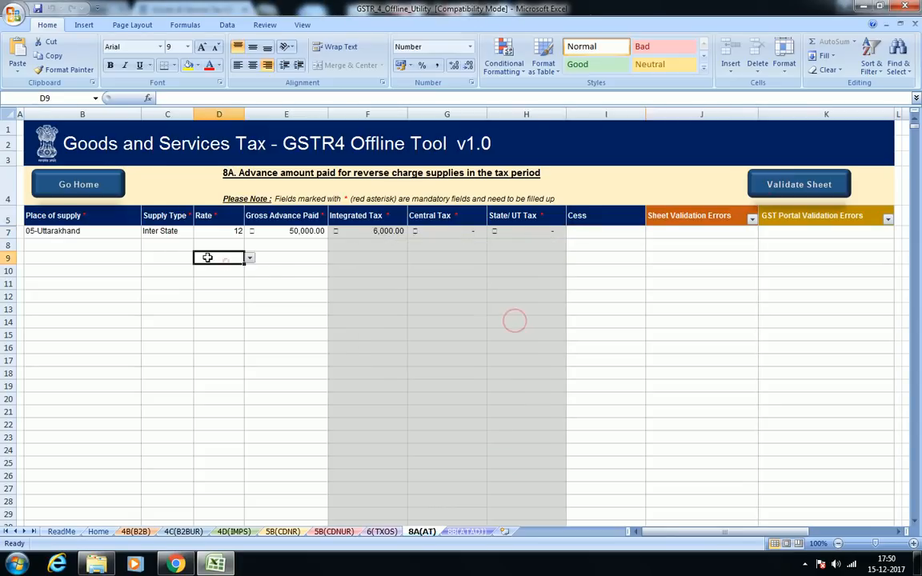
pyautogui.click(84, 256)
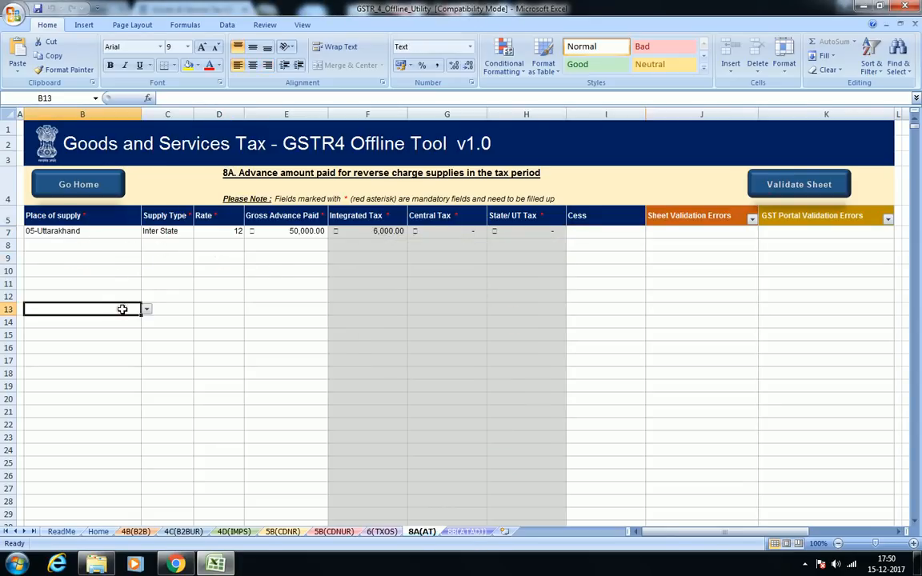
pyautogui.click(464, 533)
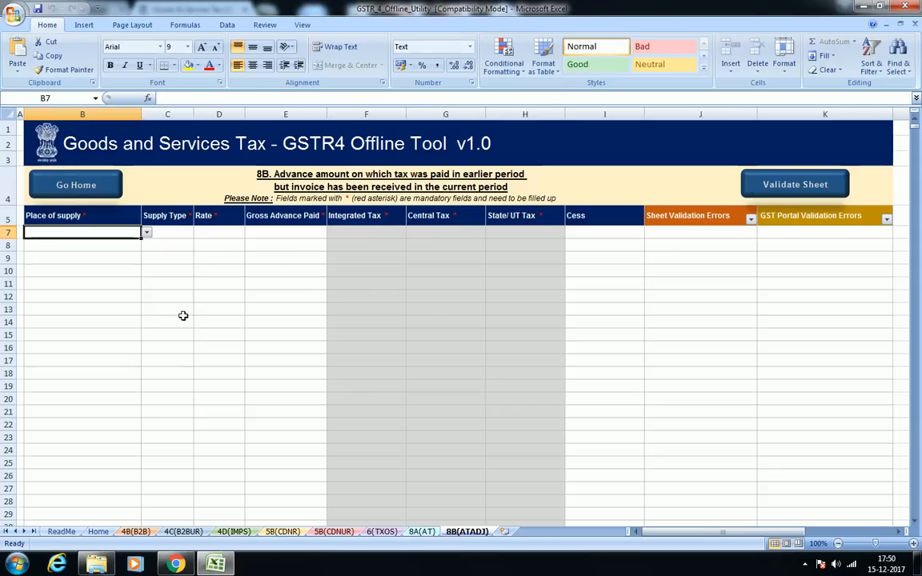
# - Inspect the blank place of supply, supply type, rate and advance cells in rows 7–8 of 8B(ATADJ)
pyautogui.click(181, 270)
pyautogui.click(95, 255)
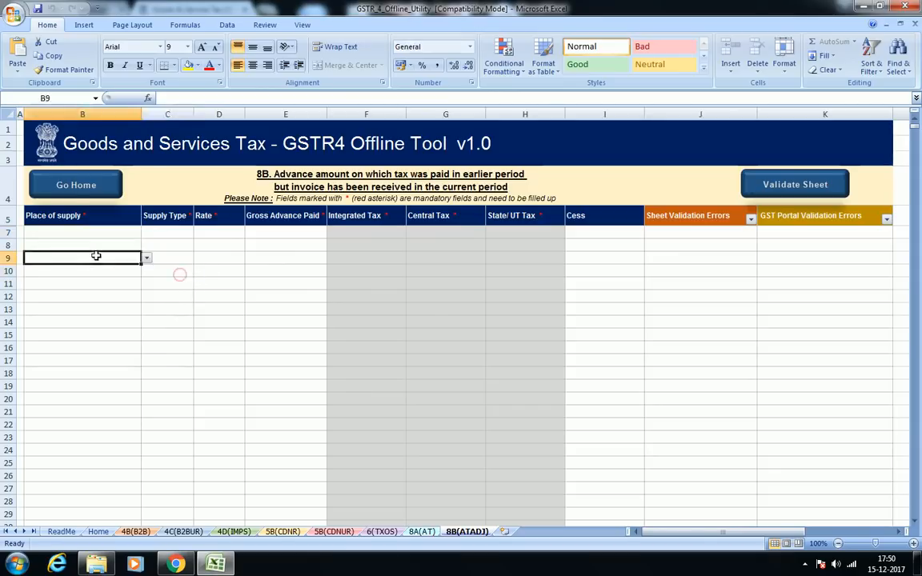
pyautogui.click(191, 255)
pyautogui.click(159, 232)
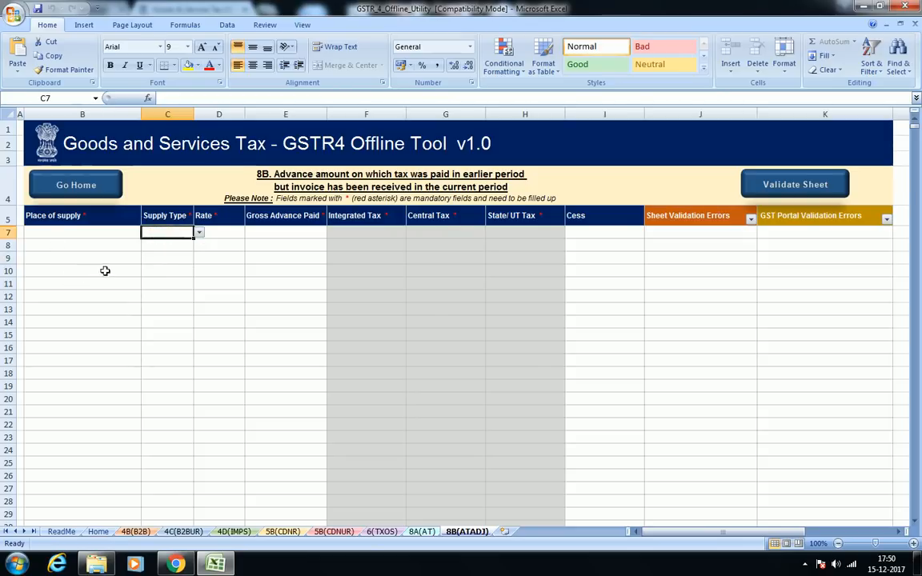
pyautogui.click(277, 234)
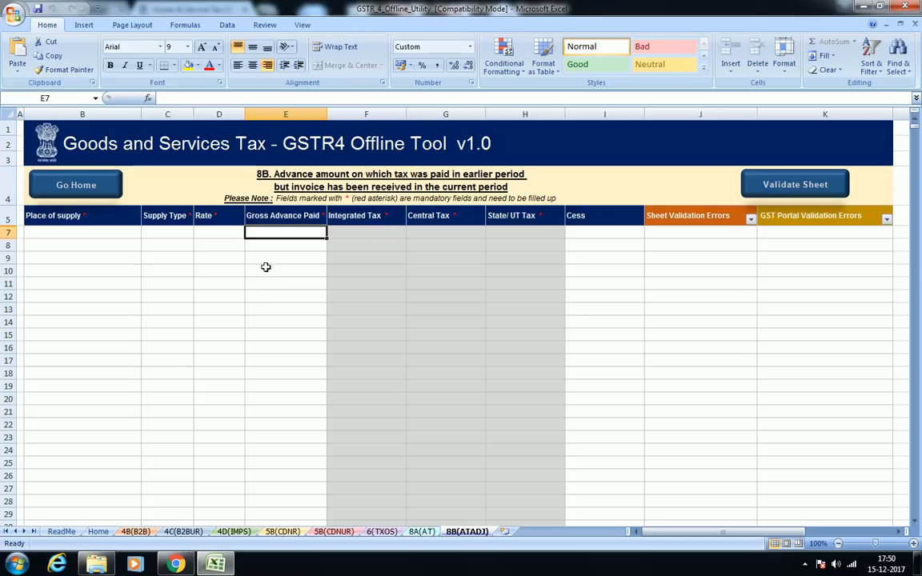
pyautogui.click(290, 274)
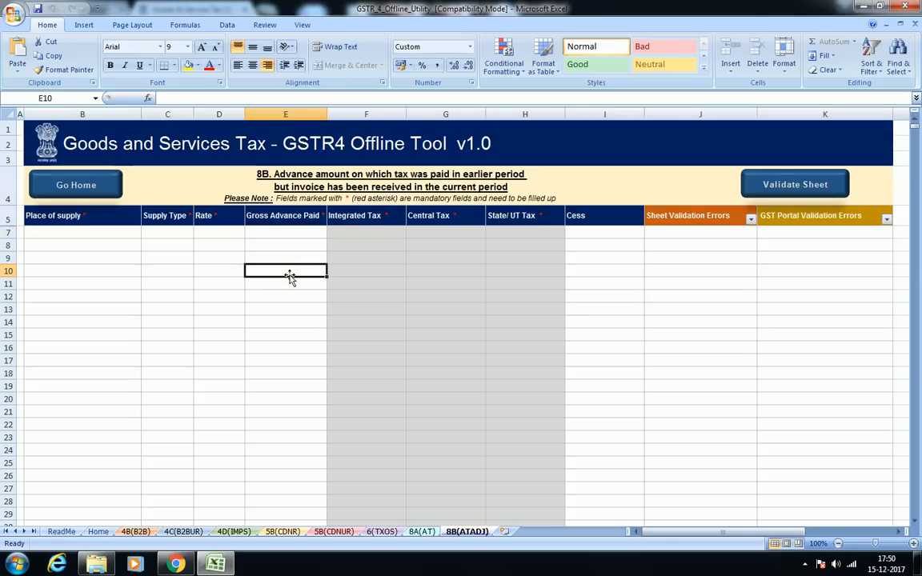
pyautogui.click(267, 245)
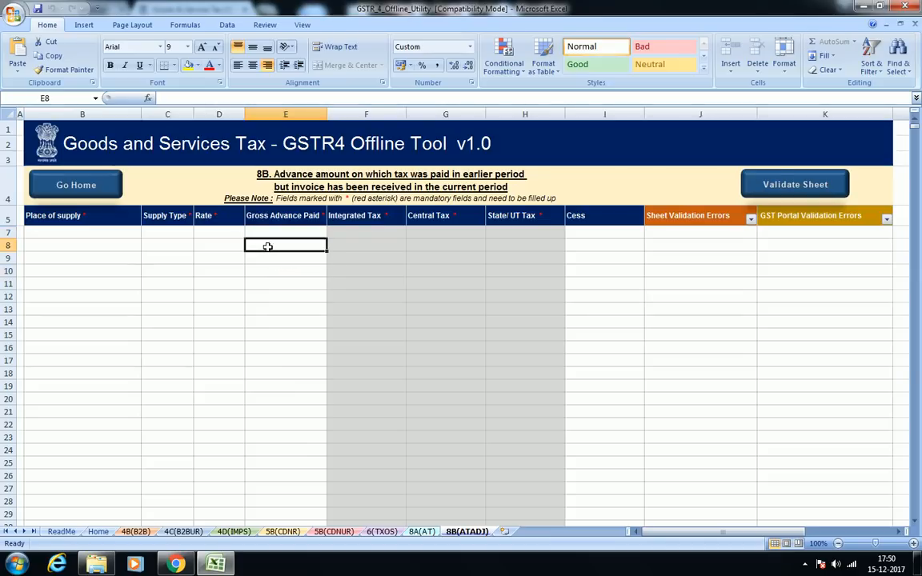
pyautogui.click(214, 245)
pyautogui.click(186, 232)
pyautogui.click(100, 232)
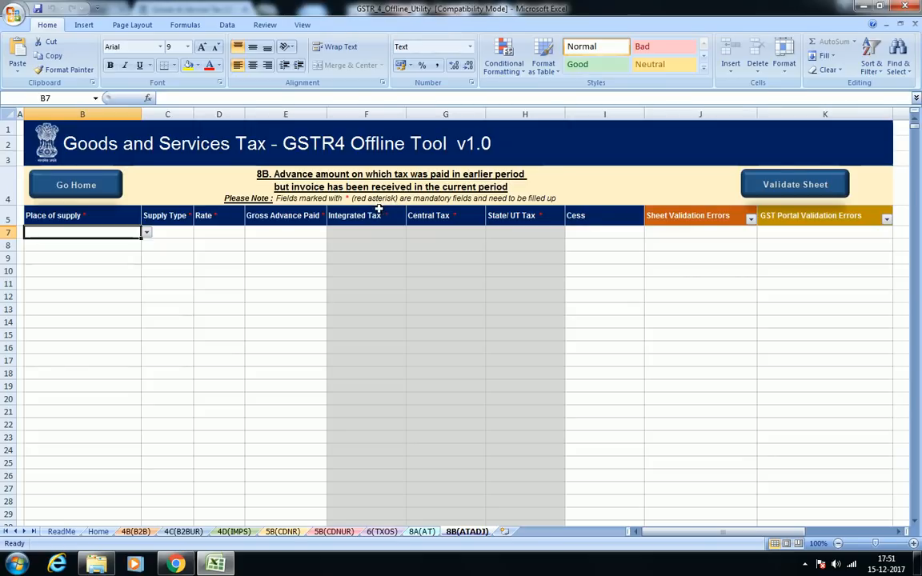
# - Walk through row 9's blank entry fields, then return to the Home sheet
pyautogui.click(273, 264)
pyautogui.click(200, 262)
pyautogui.click(148, 263)
pyautogui.click(109, 265)
pyautogui.click(166, 260)
pyautogui.click(234, 259)
pyautogui.click(292, 257)
pyautogui.click(219, 257)
pyautogui.click(144, 258)
pyautogui.click(111, 257)
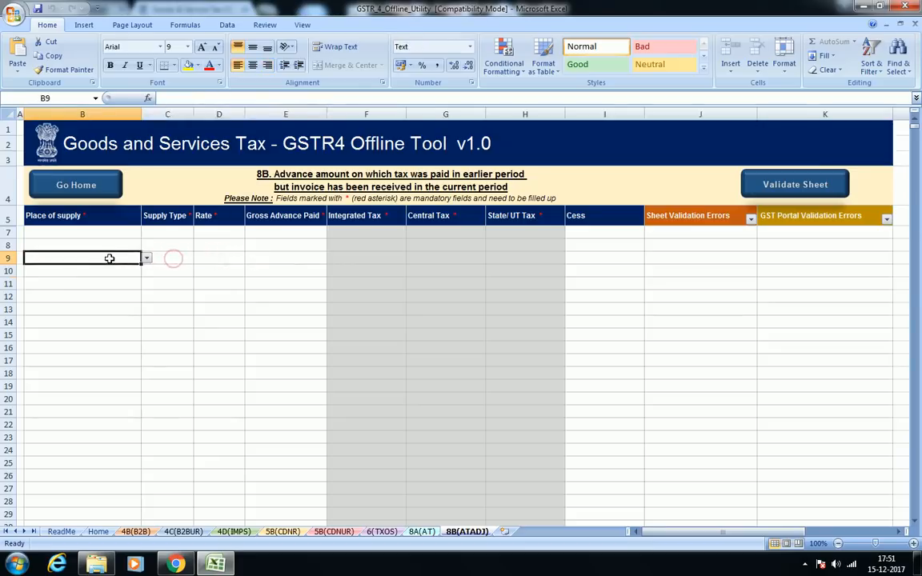
pyautogui.click(160, 258)
pyautogui.click(227, 257)
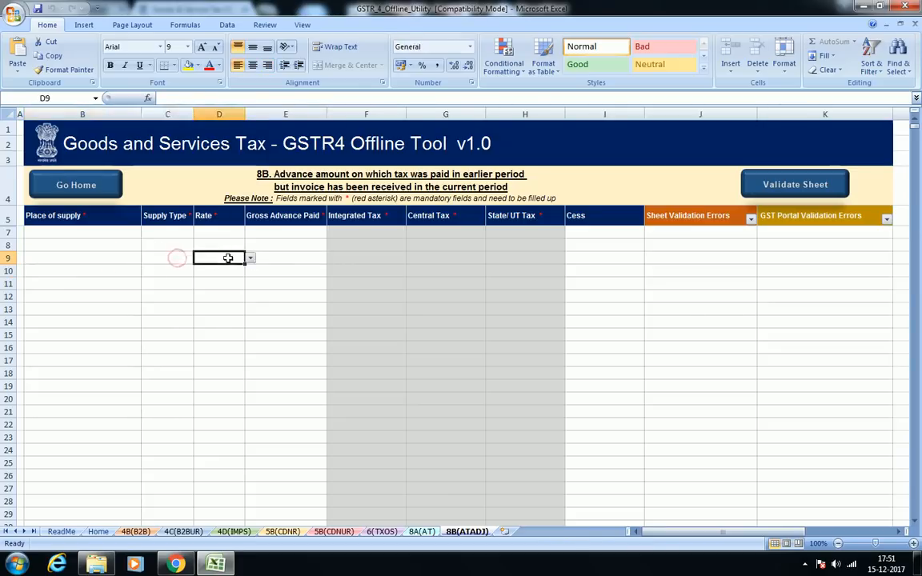
pyautogui.click(301, 248)
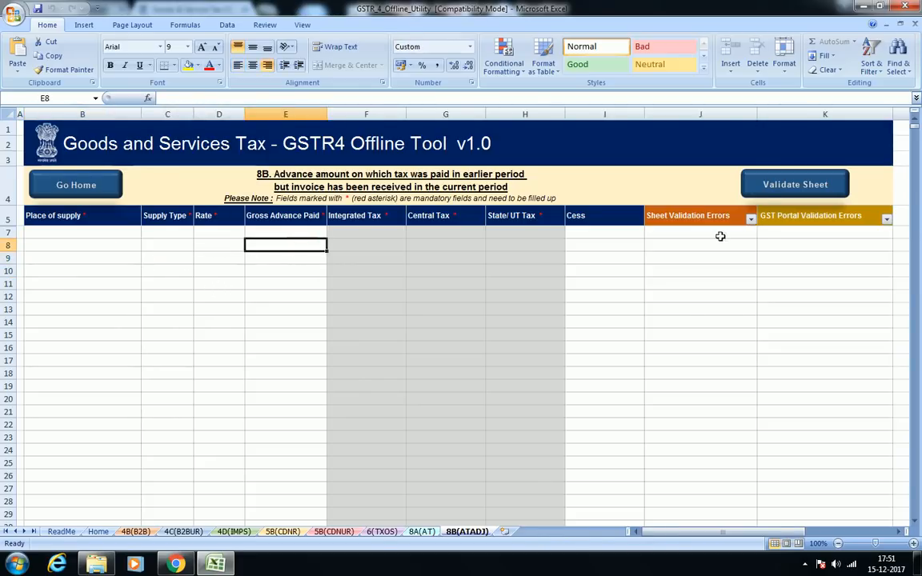
pyautogui.click(98, 532)
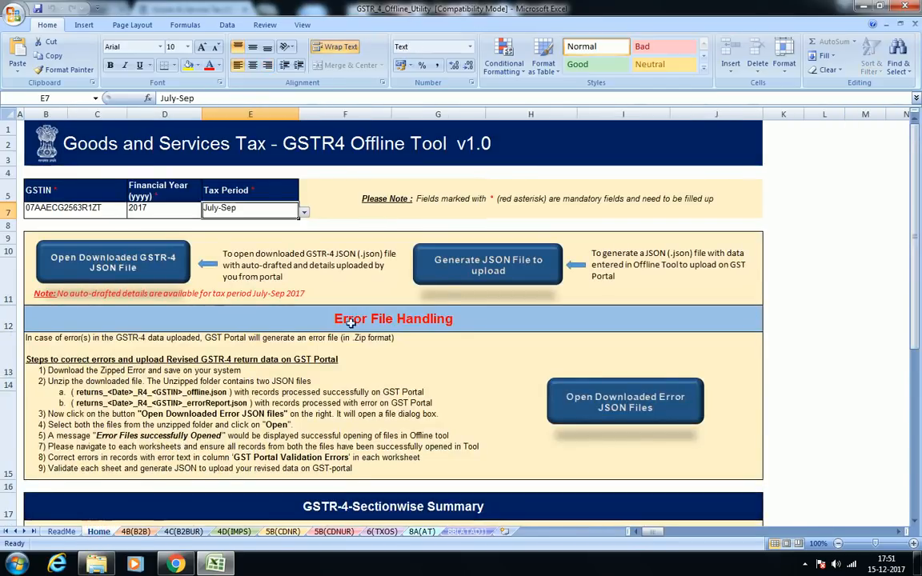
pyautogui.click(478, 272)
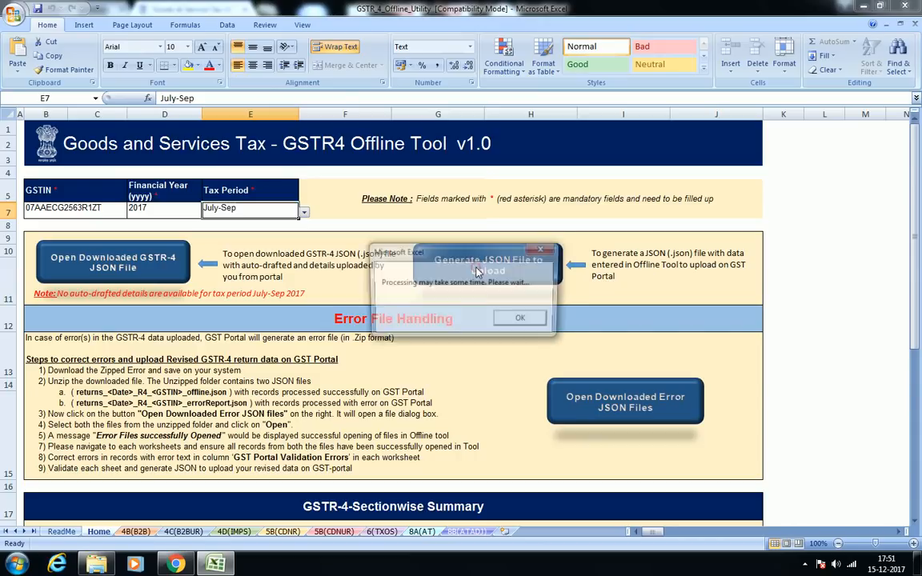
pyautogui.click(521, 322)
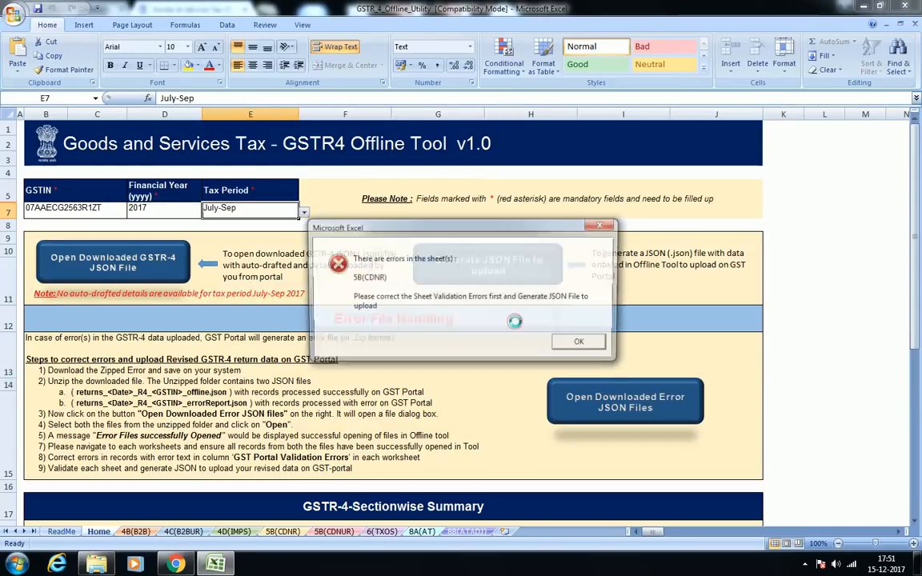
pyautogui.click(581, 345)
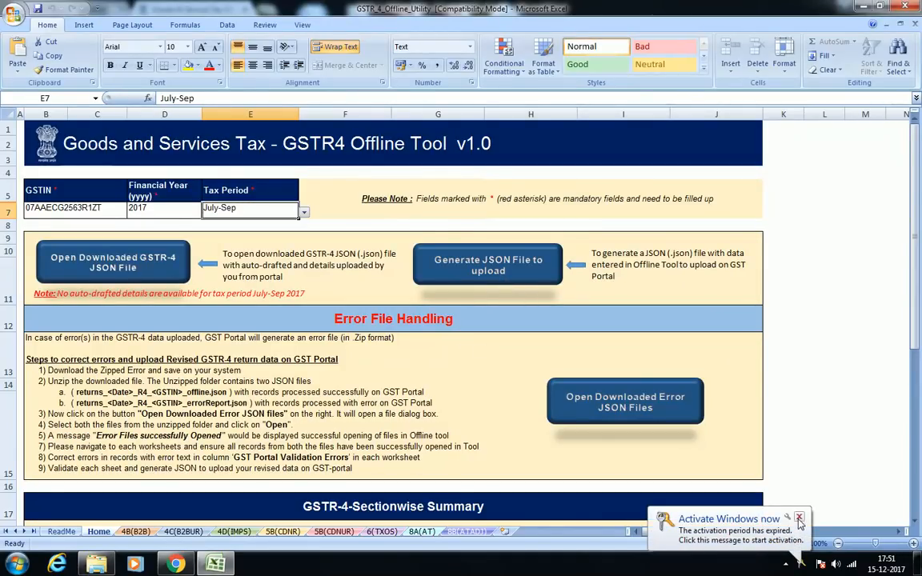
pyautogui.click(799, 519)
pyautogui.click(464, 439)
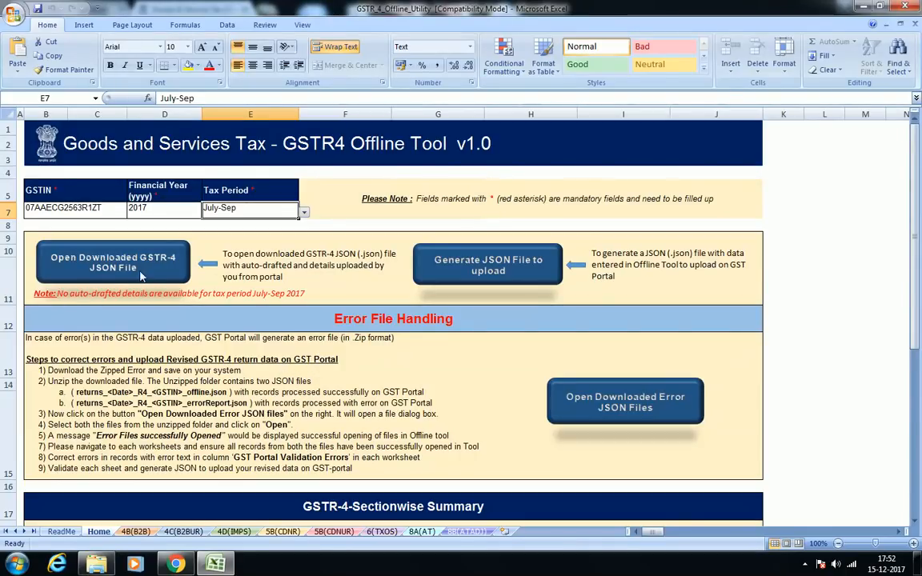
# - Open the 4B(B2B) sheet and move along row 9 to its validation error columns
pyautogui.click(142, 533)
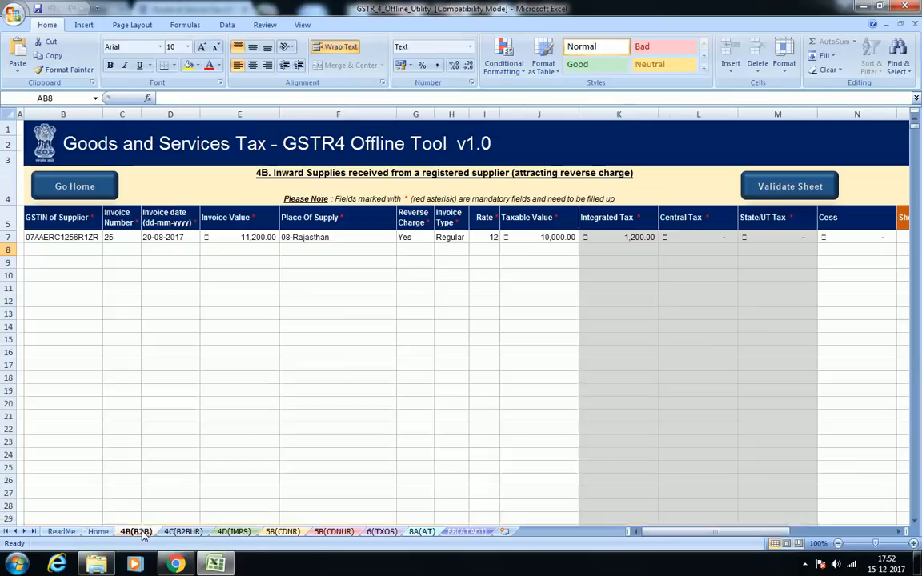
pyautogui.click(865, 261)
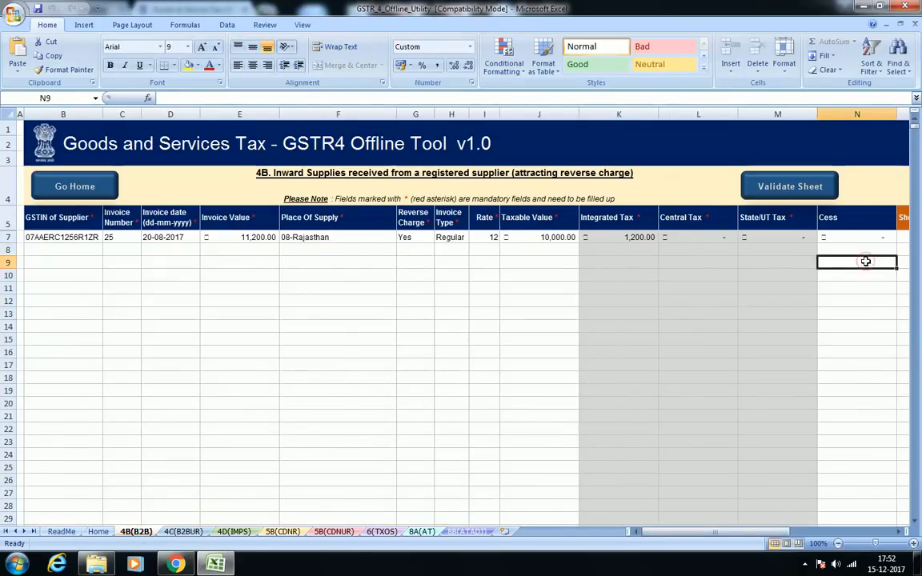
pyautogui.press('Right')
pyautogui.press('Right')
pyautogui.press('Right')
pyautogui.press('Up')
pyautogui.press('Up')
pyautogui.press('Left')
pyautogui.press('Left')
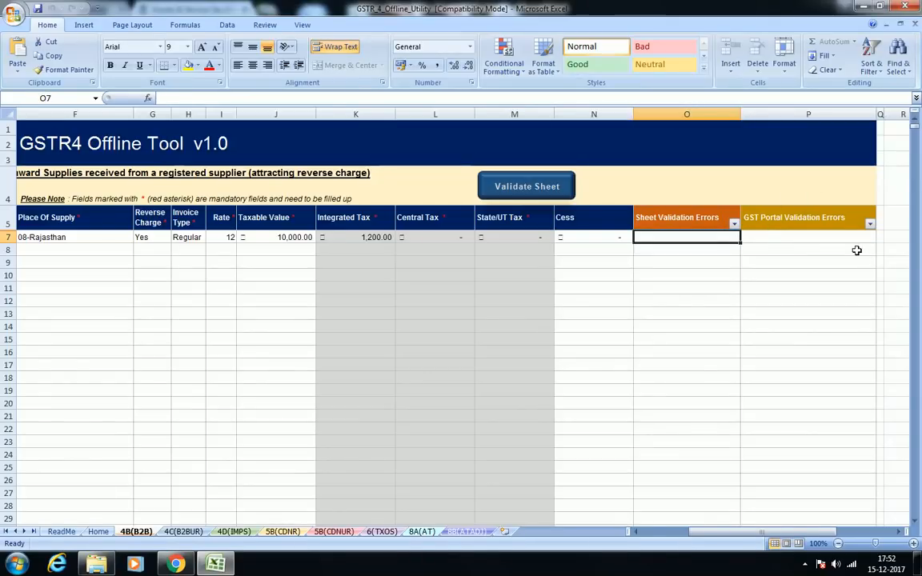
# - Inspect the 4B entry's Sheet and GST Portal validation error cells in columns O–P
pyautogui.click(814, 274)
pyautogui.click(677, 256)
pyautogui.click(800, 248)
pyautogui.click(715, 240)
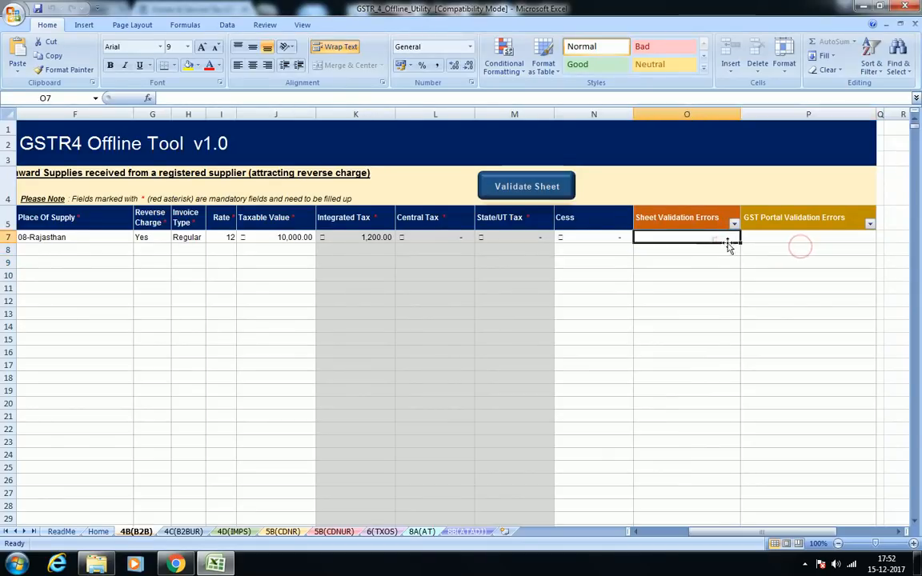
pyautogui.click(771, 238)
pyautogui.click(709, 251)
pyautogui.click(794, 240)
pyautogui.click(674, 239)
pyautogui.click(682, 251)
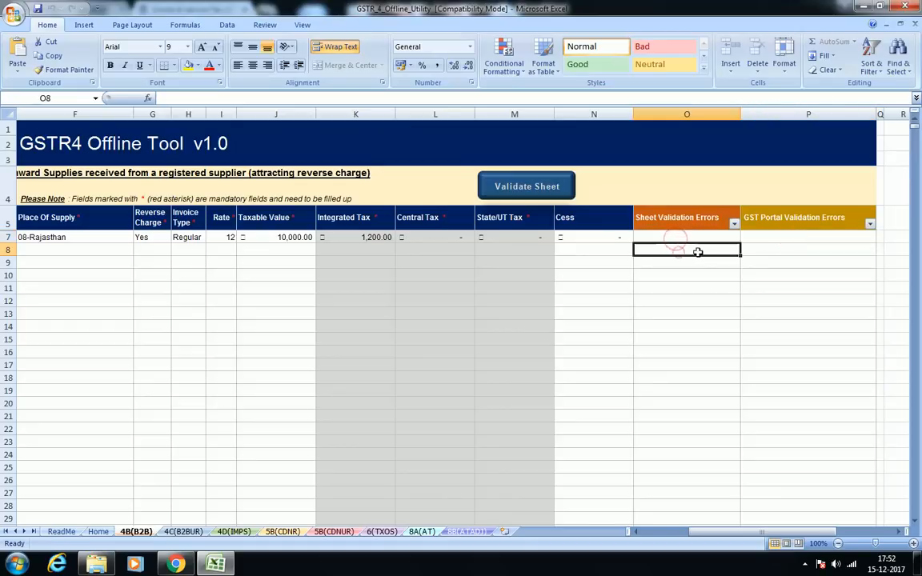
pyautogui.click(774, 263)
pyautogui.click(773, 251)
pyautogui.click(766, 237)
pyautogui.click(661, 258)
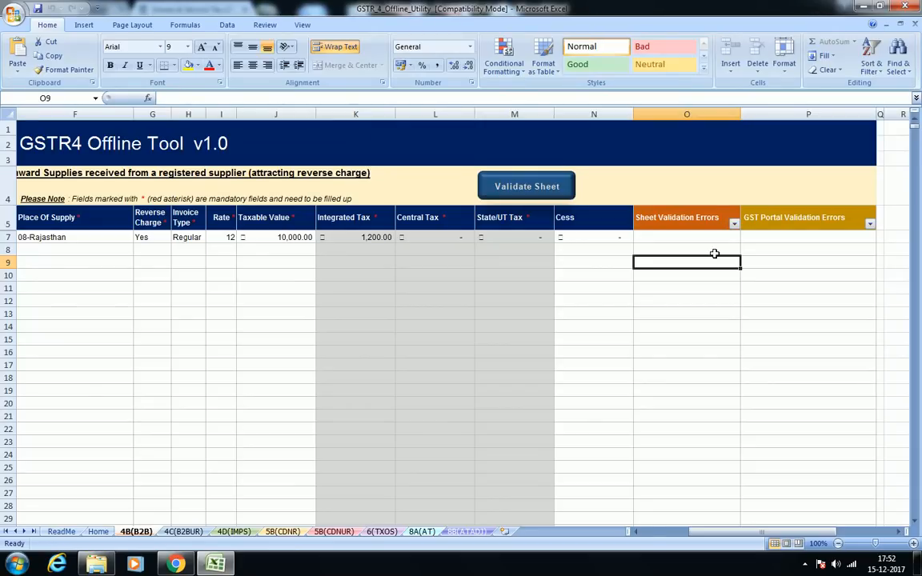
pyautogui.click(784, 249)
pyautogui.click(783, 236)
pyautogui.click(734, 260)
# - Via the Home sheet, confirm 4C(B2BUR)'s row 7 Delhi invoice shows no validation errors
pyautogui.click(98, 531)
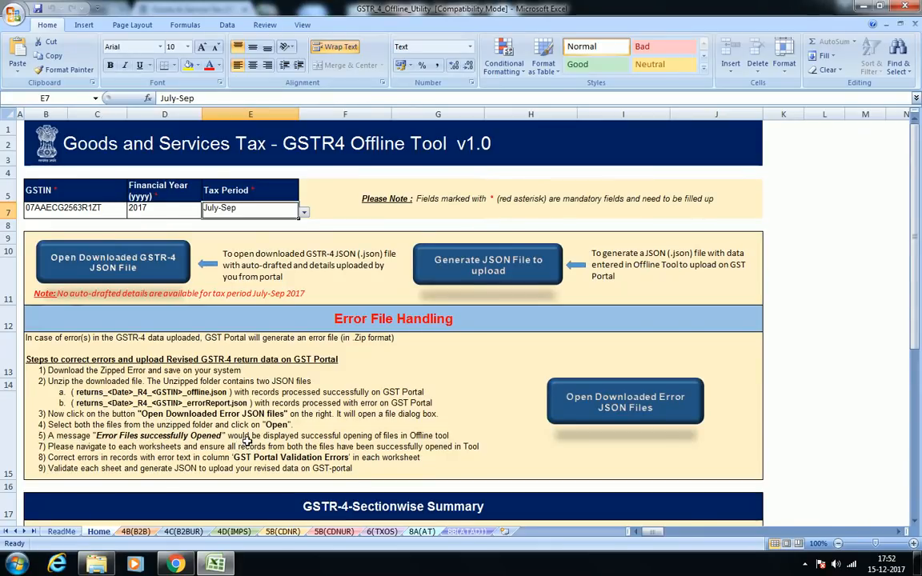
pyautogui.click(161, 532)
pyautogui.click(873, 257)
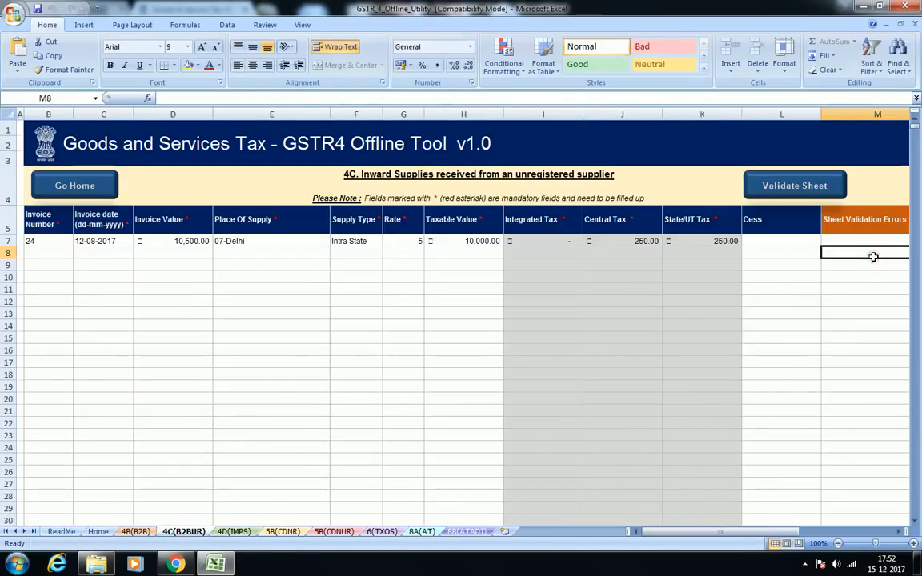
pyautogui.click(875, 257)
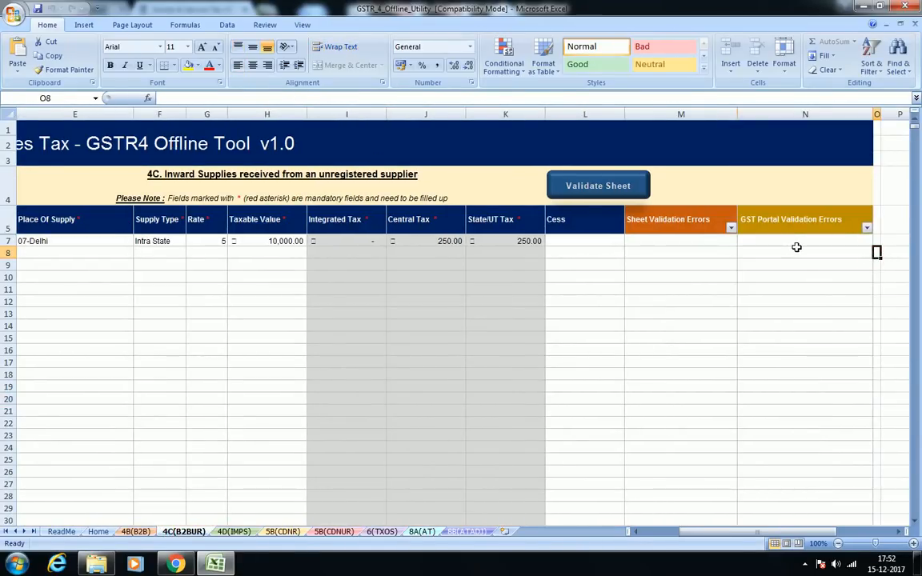
pyautogui.click(717, 310)
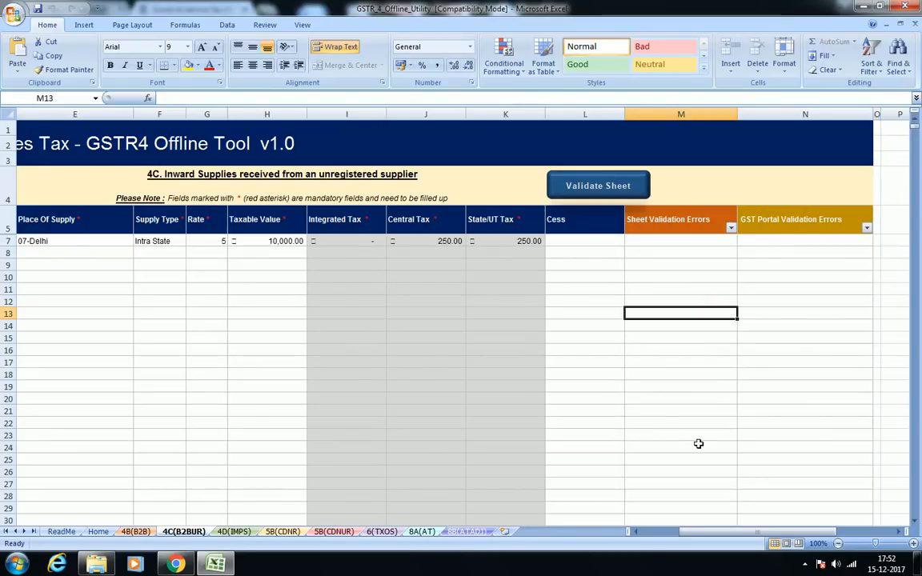
pyautogui.click(681, 395)
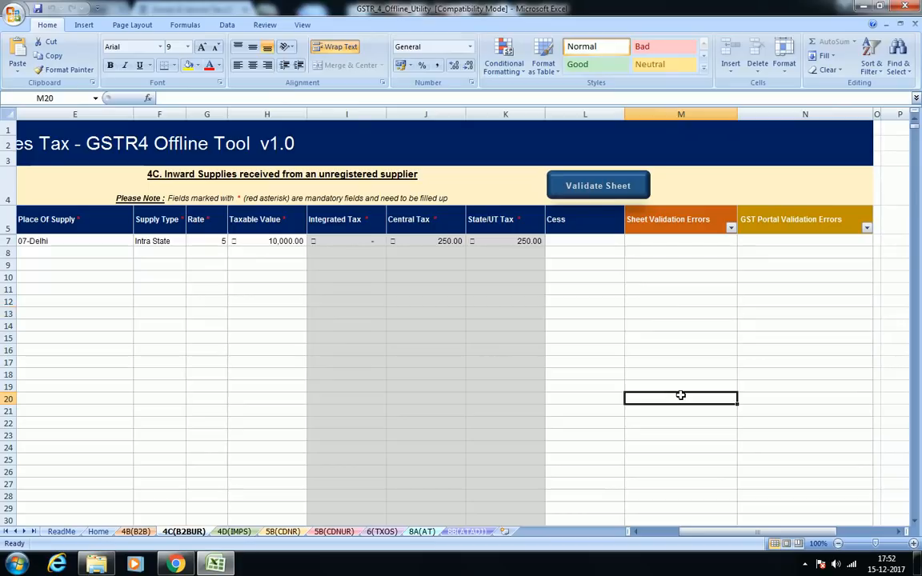